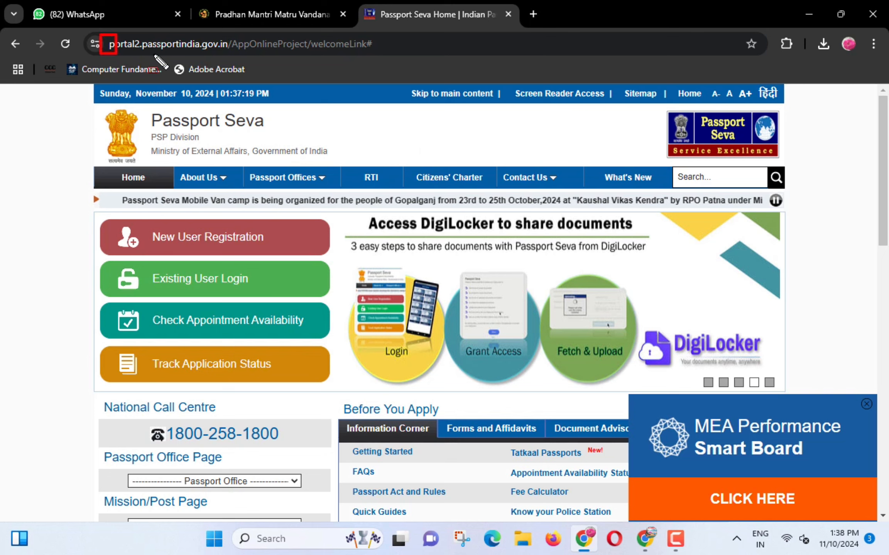
- Google 'PASSPORT SEVA' in a new tab, open the Passport Seva site and dismiss the Tatkaal advisory
drag(155, 55, 235, 56)
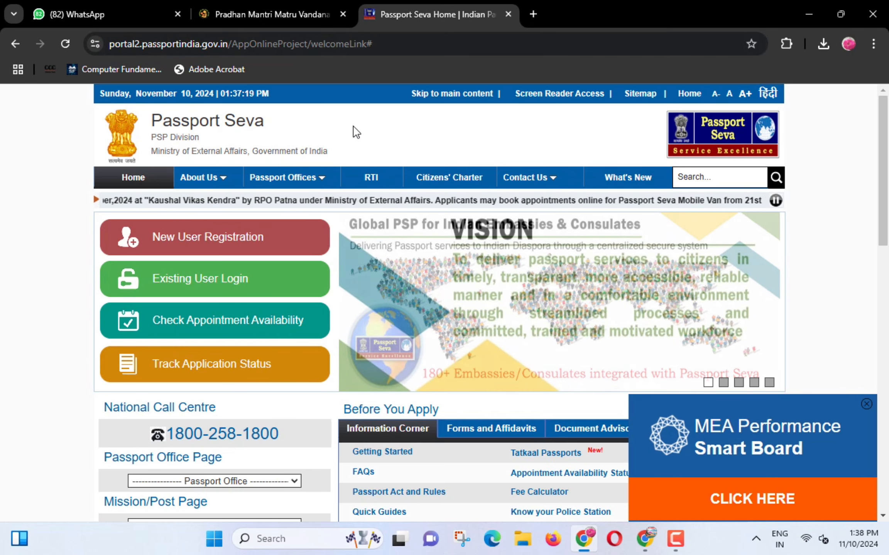
click(531, 13)
text(PA)
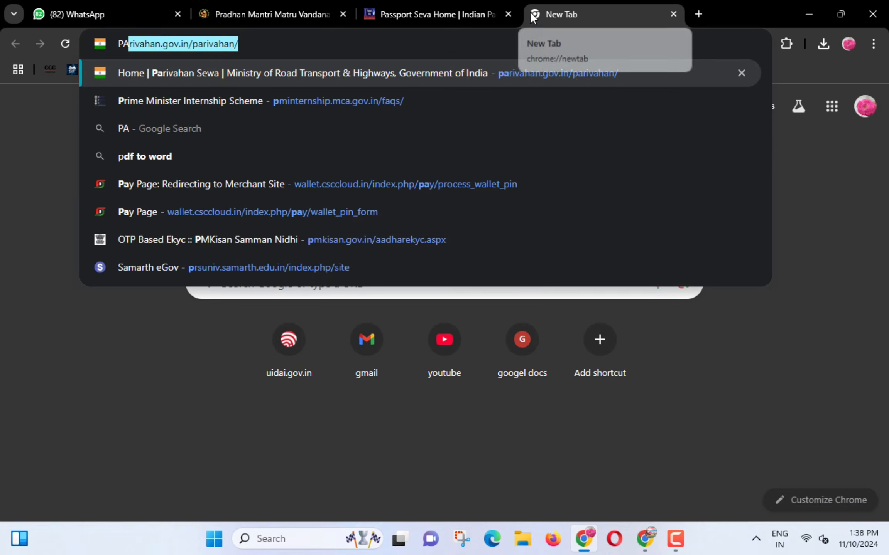
text(SSPORT SEVA)
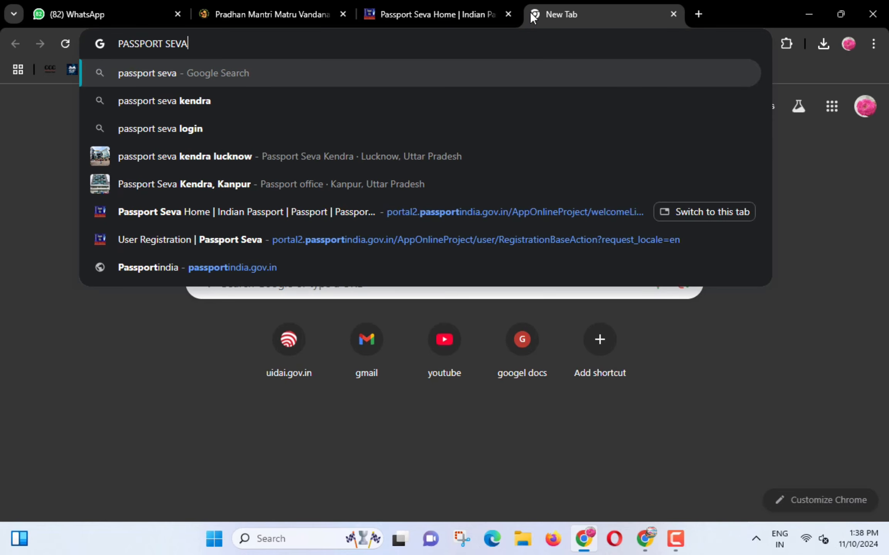
key(Return)
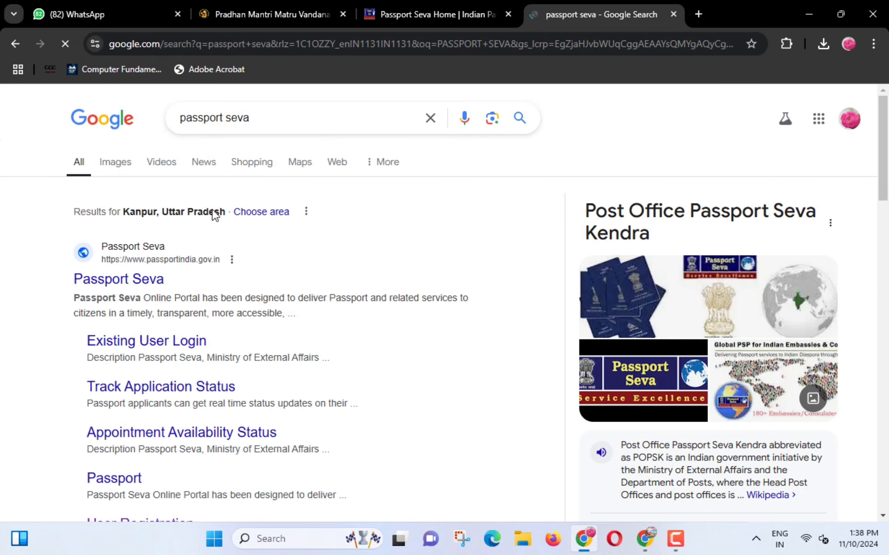
click(114, 280)
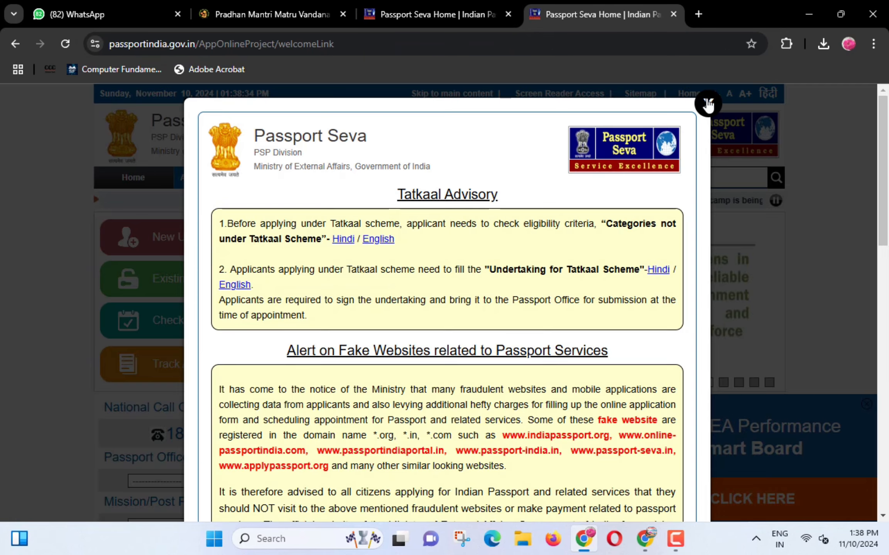
click(708, 101)
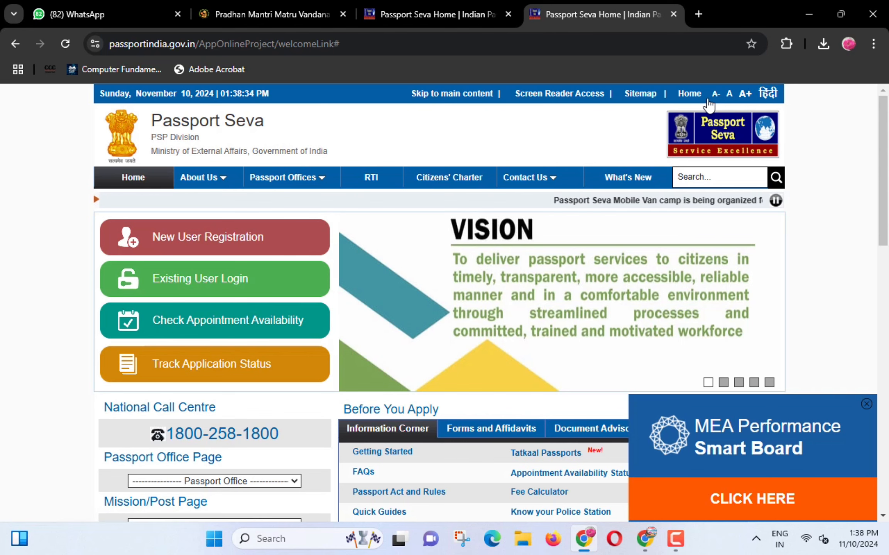
mouse_move(128, 220)
mouse_down()
mouse_move(224, 255)
mouse_move(288, 253)
mouse_up()
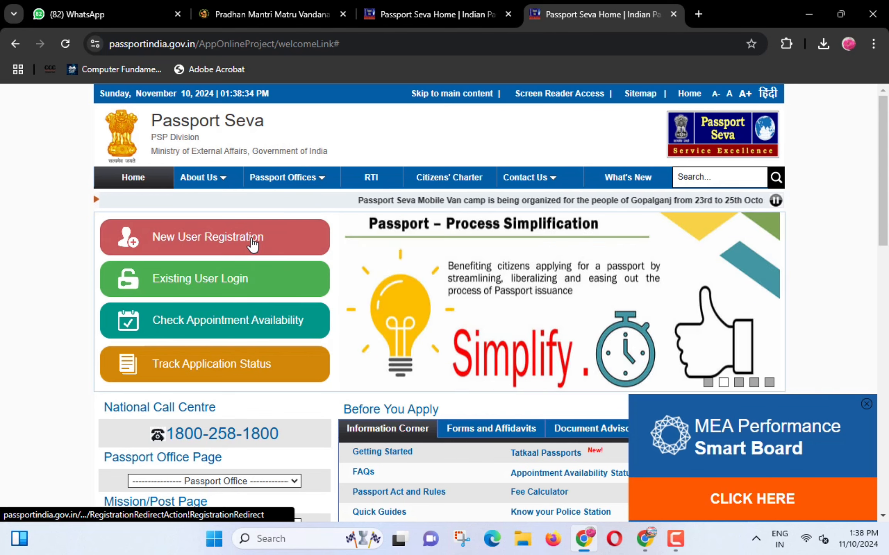
- Open the New User Registration form
click(253, 241)
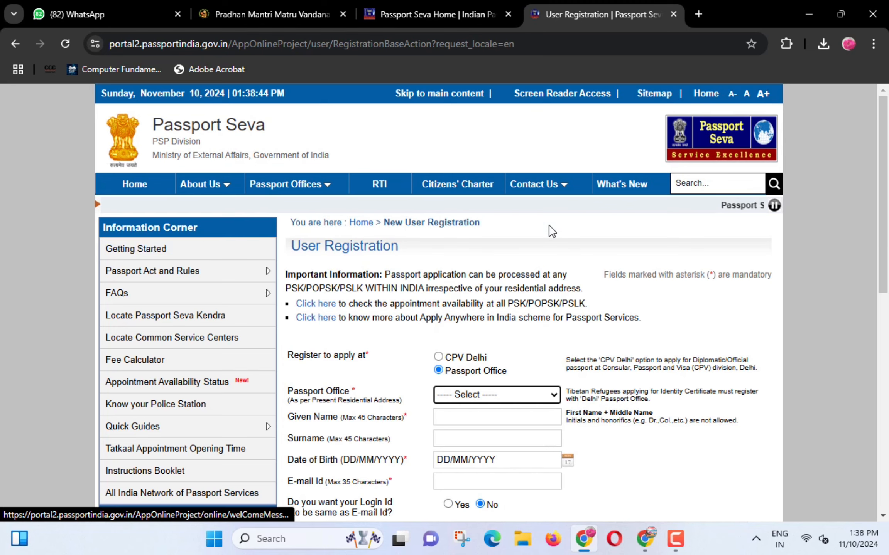
scroll(575, 203, down, 2)
scroll(575, 207, down, 3)
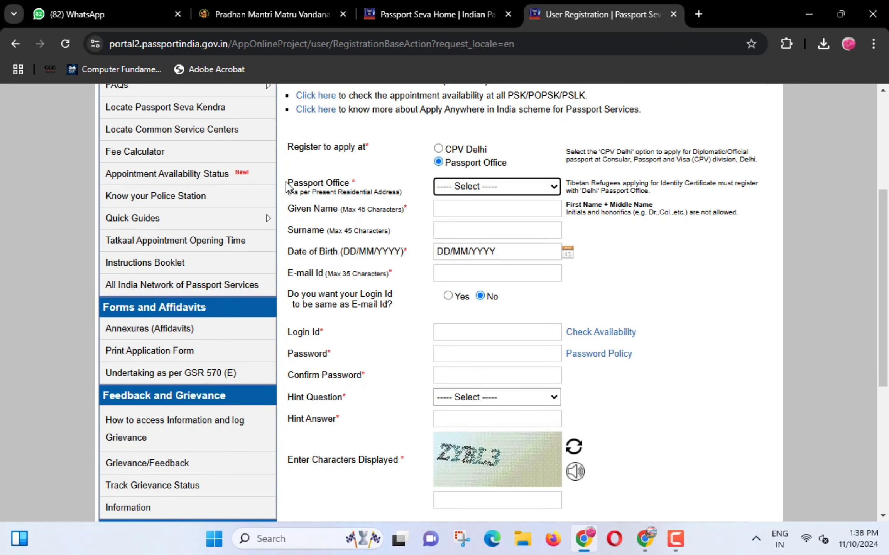
drag(285, 175, 358, 191)
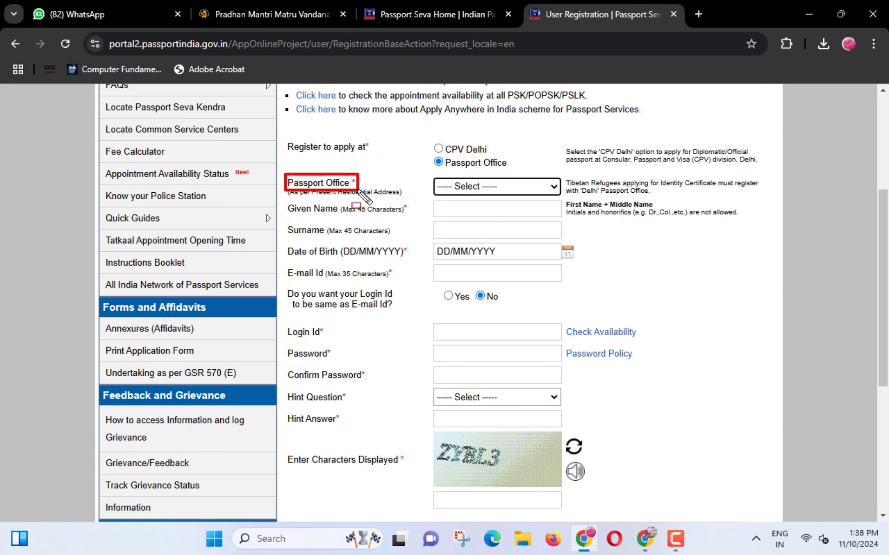
key(ctrl+z)
- Choose Lucknow as the Passport Office
click(482, 189)
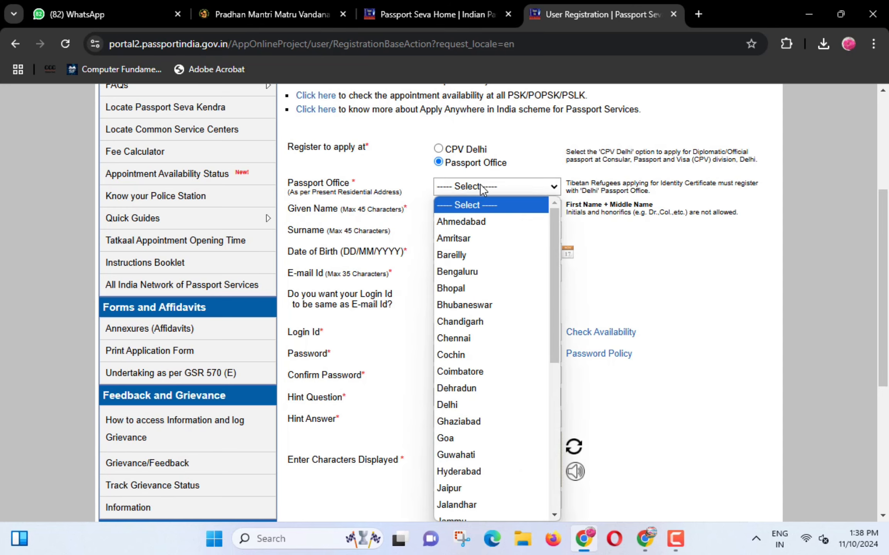
key(l)
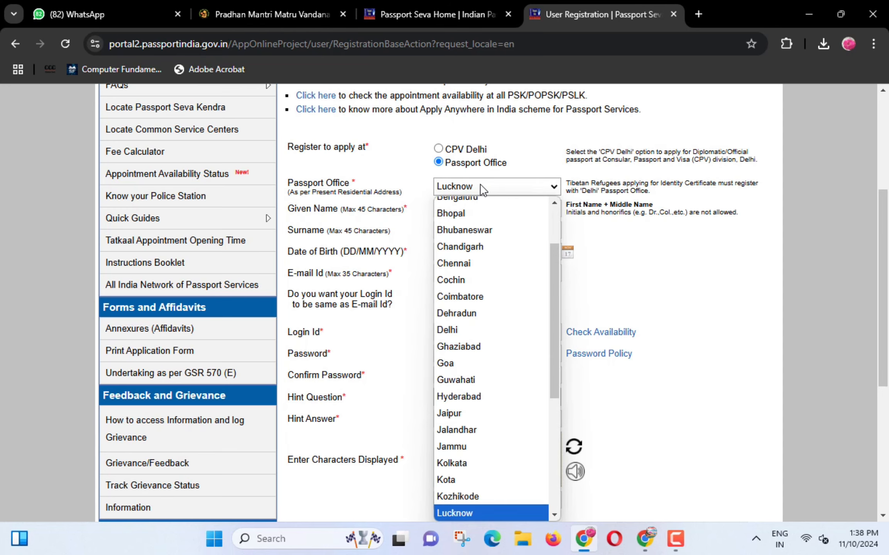
key(Return)
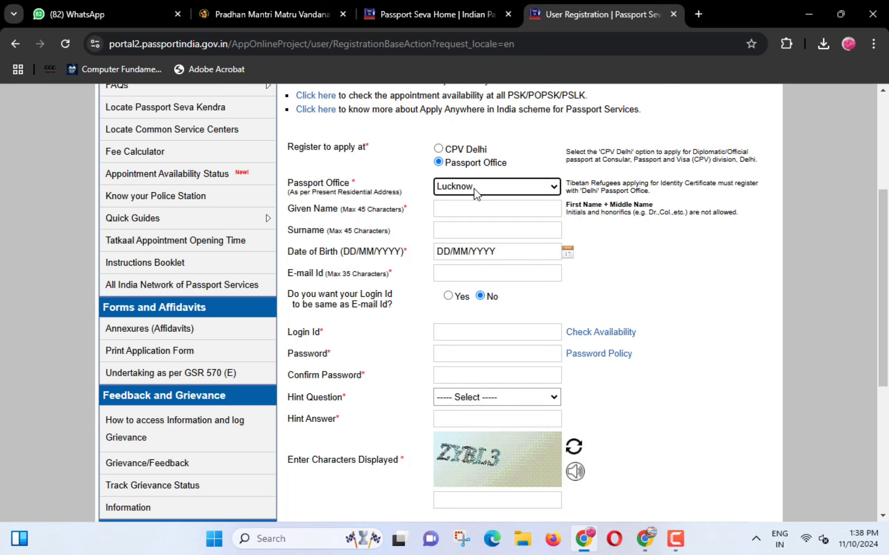
mouse_move(282, 201)
mouse_down()
mouse_move(318, 218)
mouse_move(338, 215)
mouse_up()
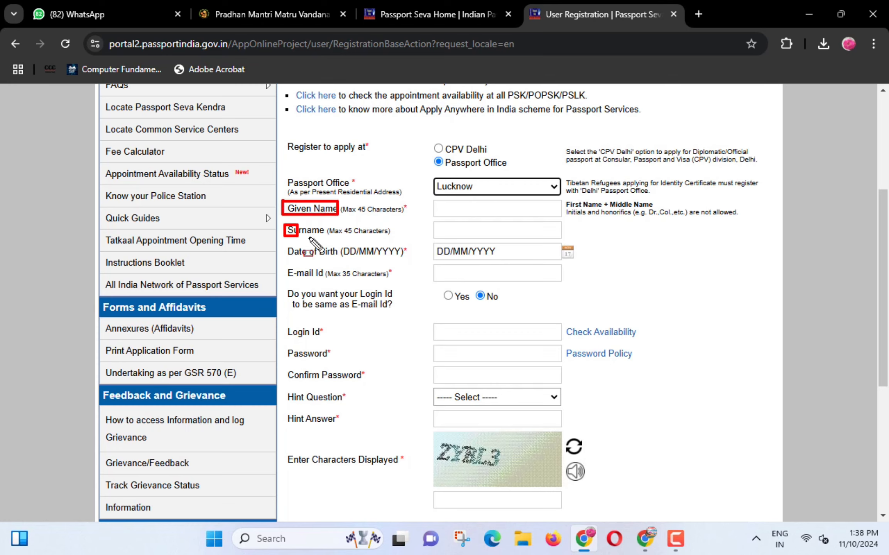
drag(284, 225, 333, 241)
key(Escape)
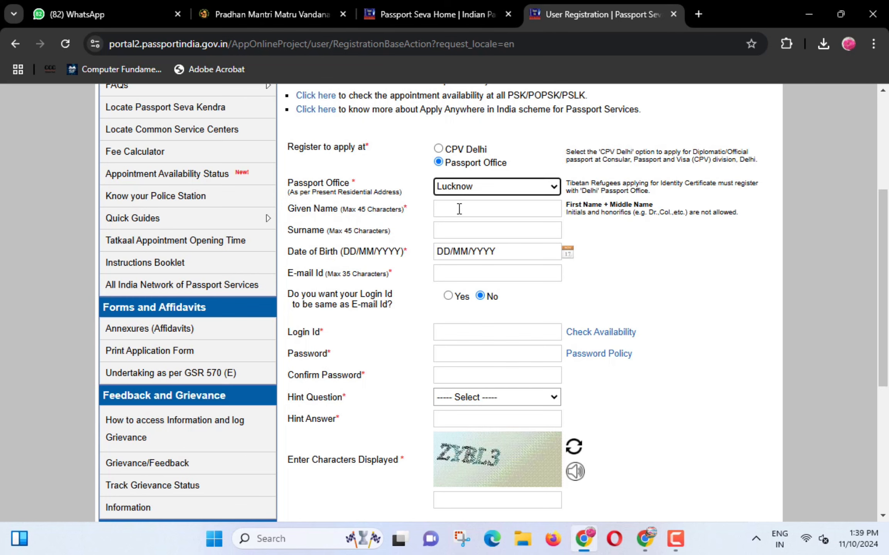
- Enter the applicant's given name and surname, pick birth date 10 July 2000, and fill the e-mail field
click(459, 208)
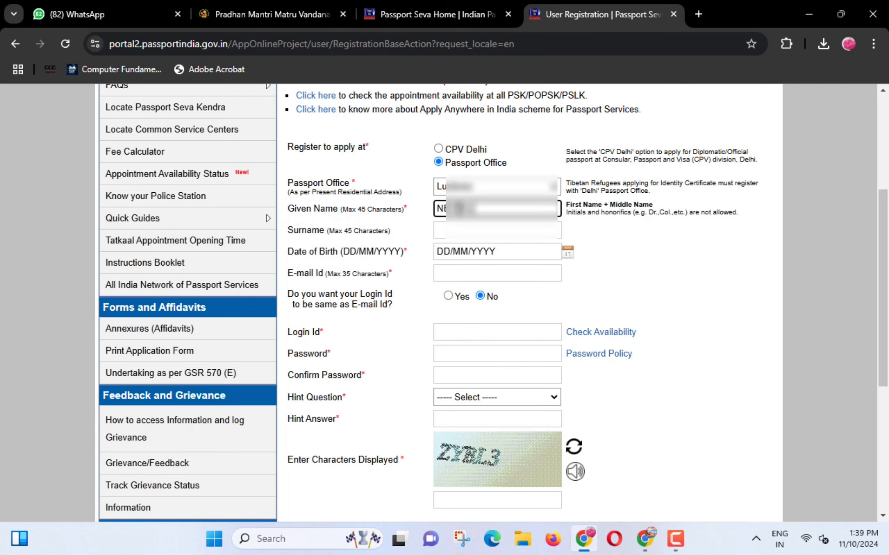
key(Tab)
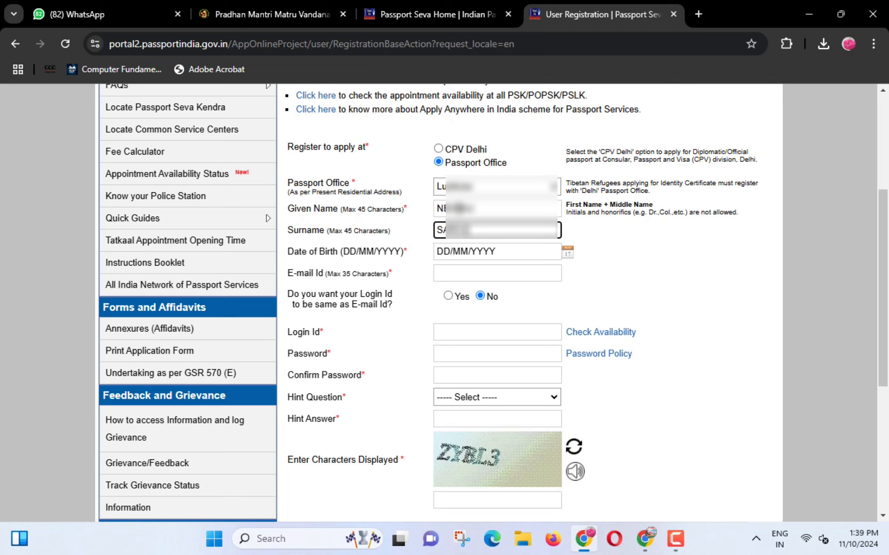
click(565, 254)
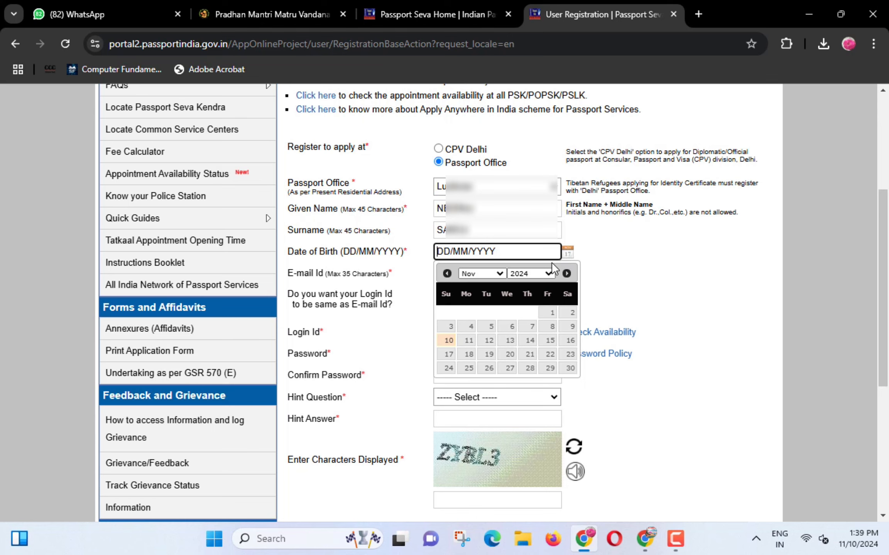
click(536, 273)
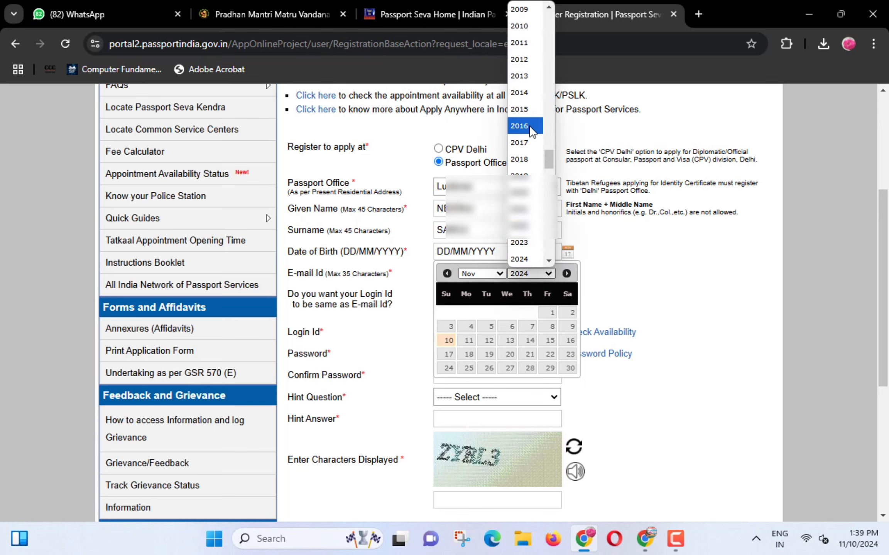
scroll(524, 73, down, 3)
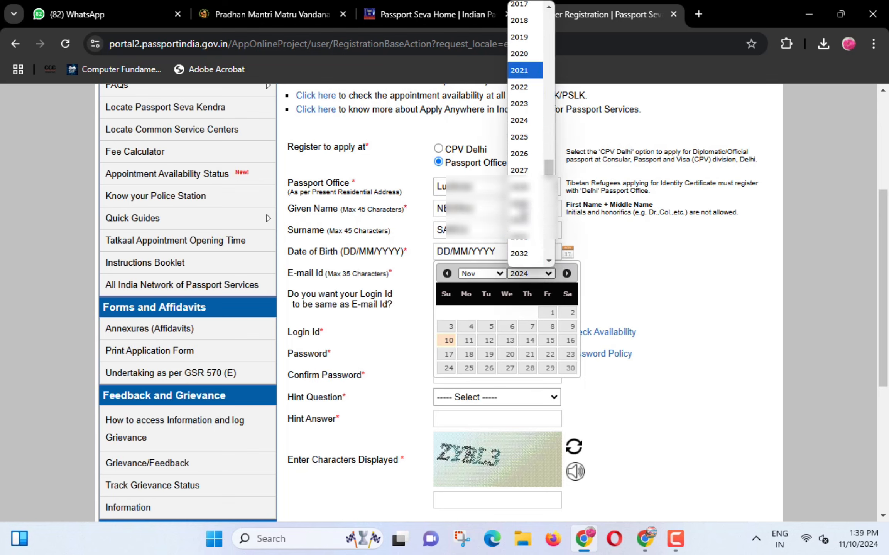
scroll(529, 143, up, 8)
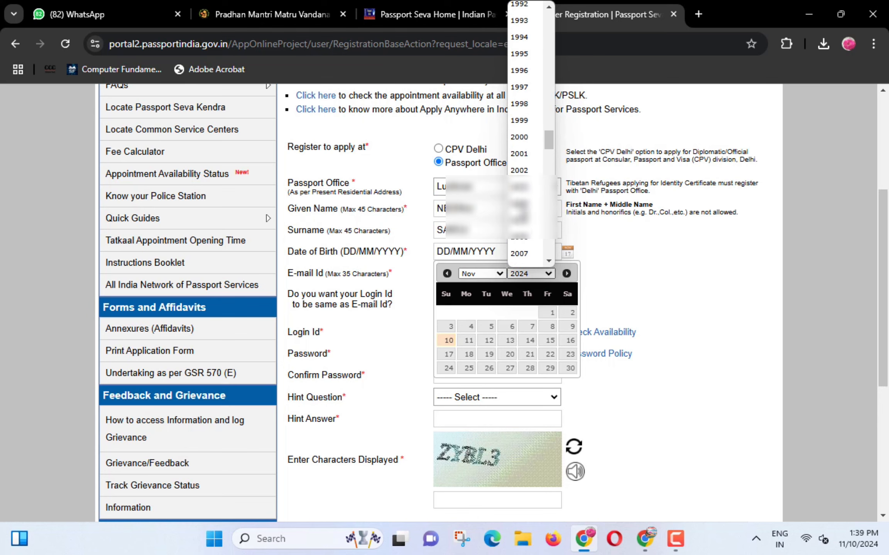
click(528, 144)
click(488, 275)
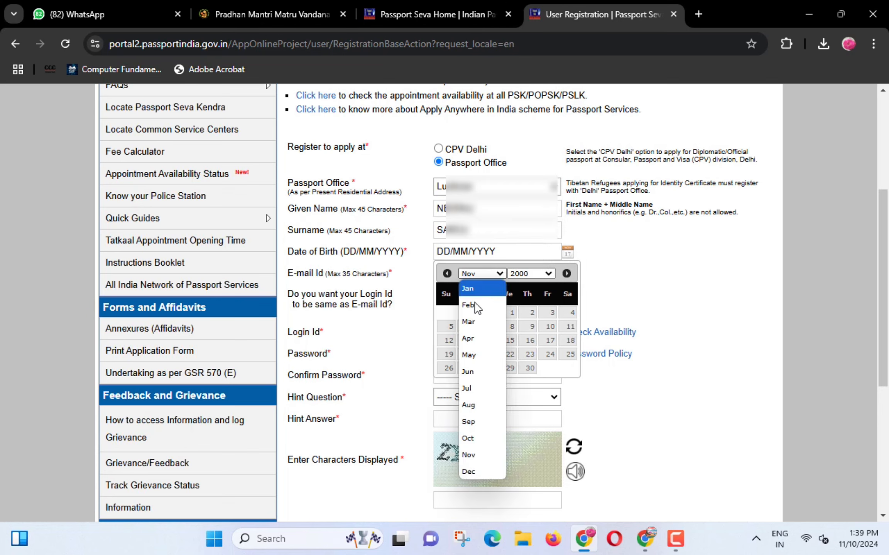
click(471, 386)
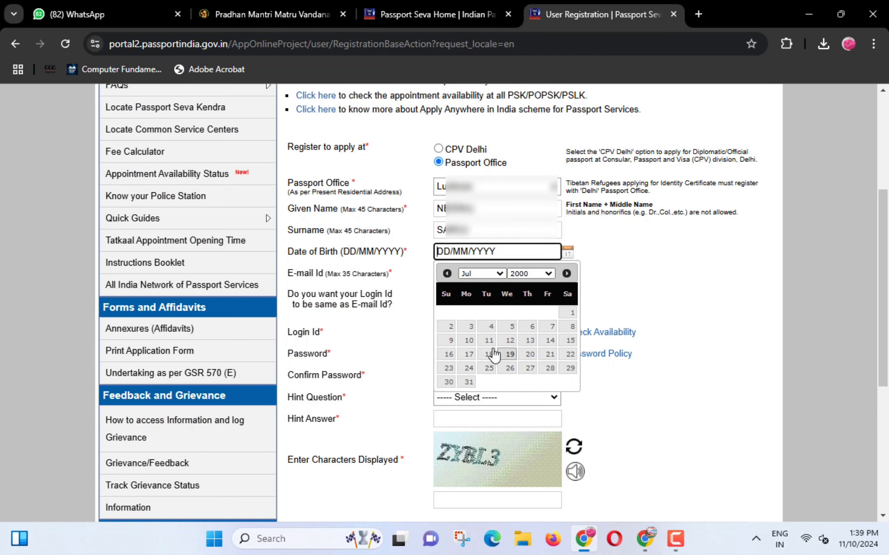
click(469, 340)
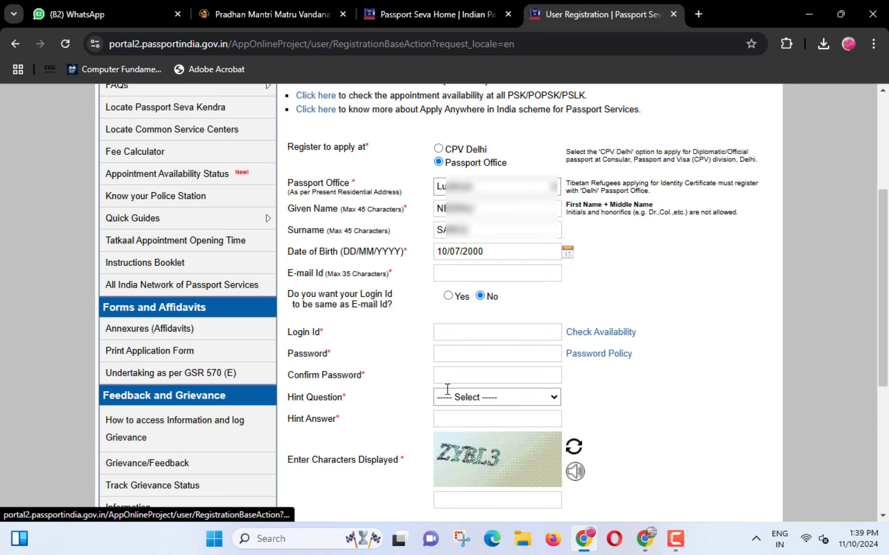
click(472, 273)
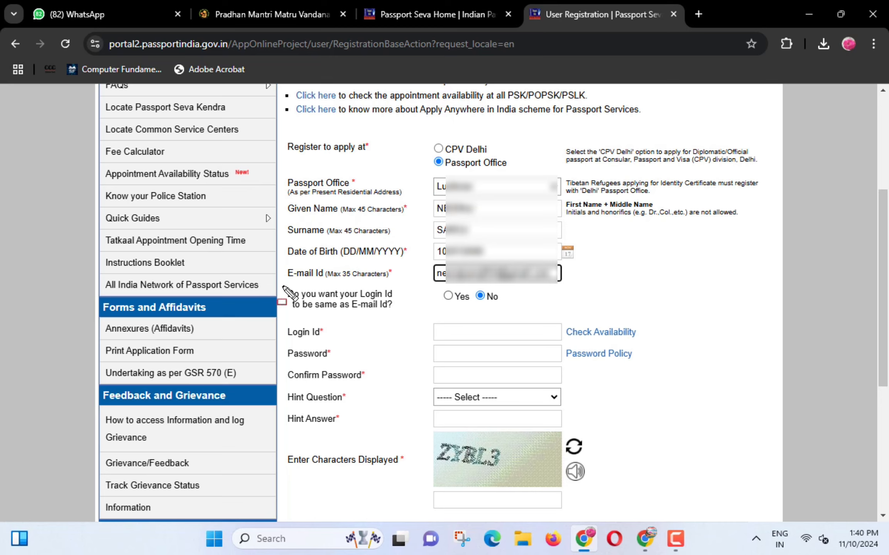
- Set 'Login Id same as E-mail Id' to Yes and run Check Availability
mouse_move(284, 288)
mouse_down()
mouse_move(309, 313)
mouse_move(395, 311)
mouse_up()
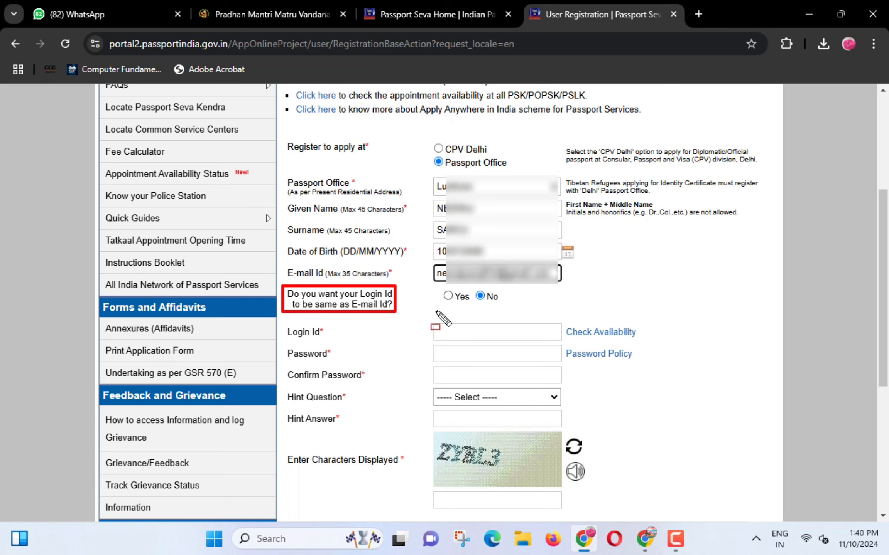
click(448, 296)
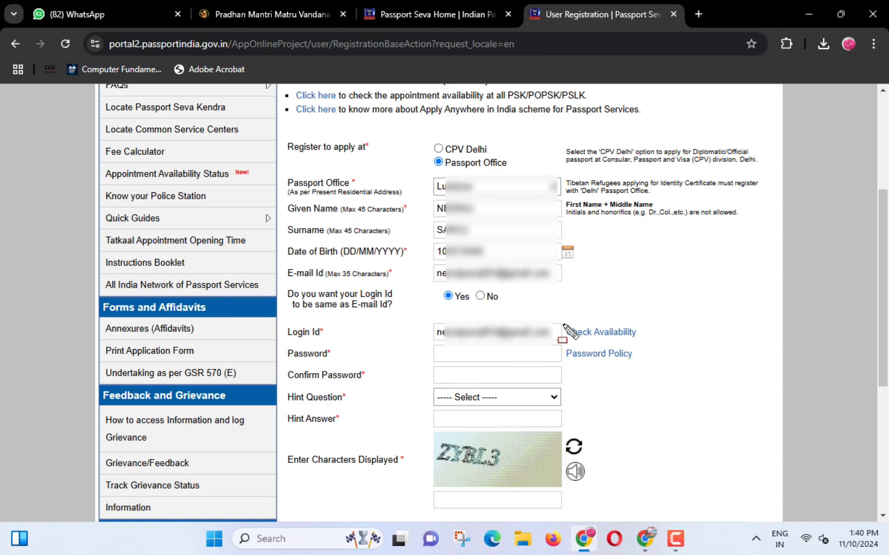
drag(563, 325, 638, 342)
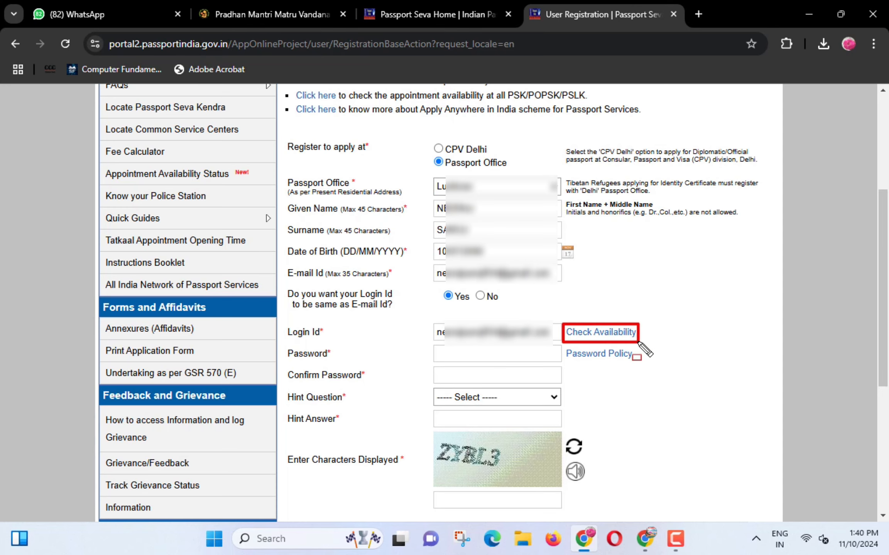
click(609, 336)
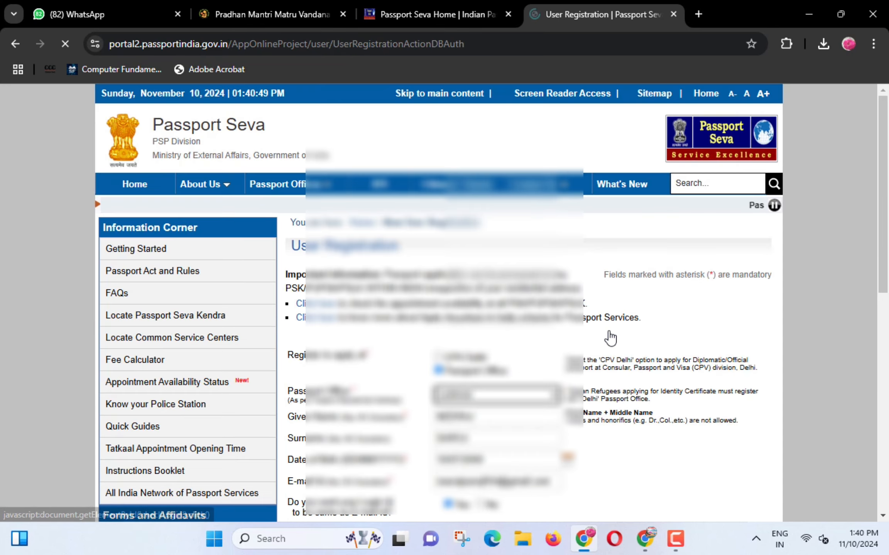
- Enter the account password and the matching confirmation
scroll(602, 327, down, 2)
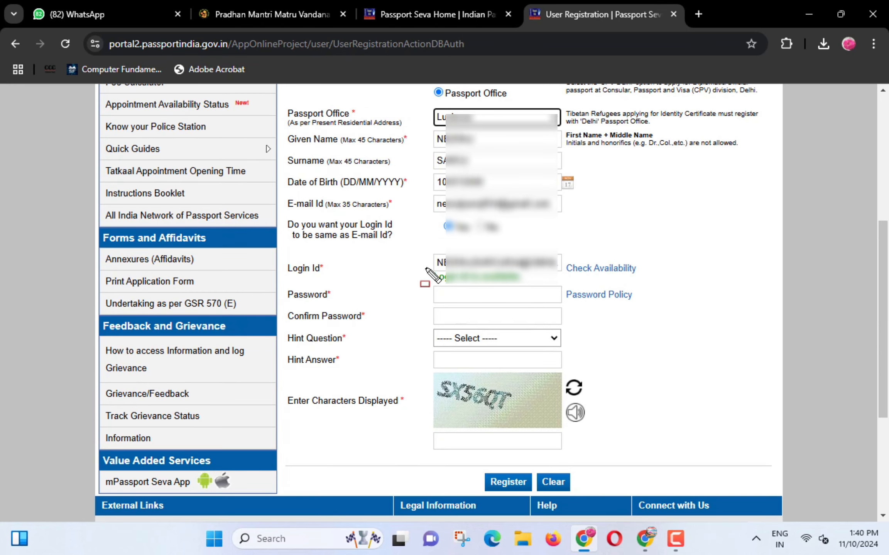
drag(423, 267, 524, 287)
key(Escape)
key(ctrl+shift+d)
drag(434, 286, 523, 302)
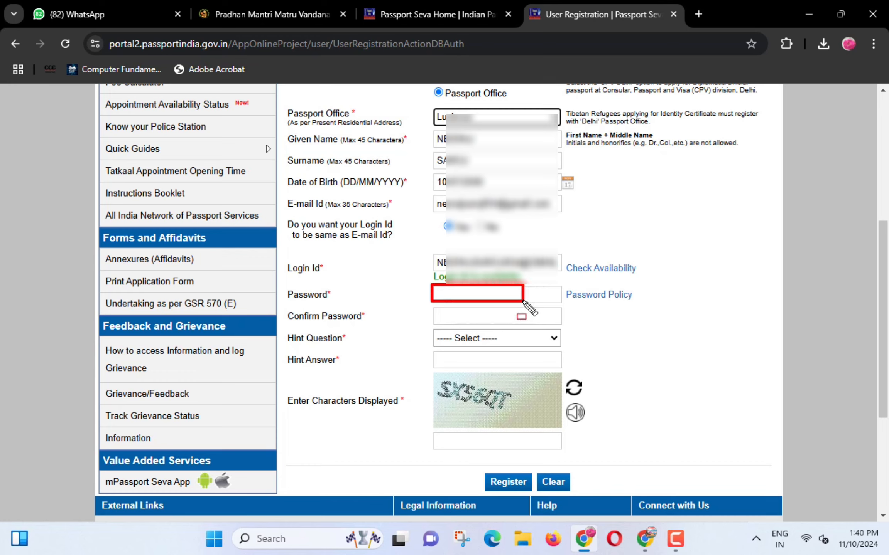
drag(435, 313, 493, 324)
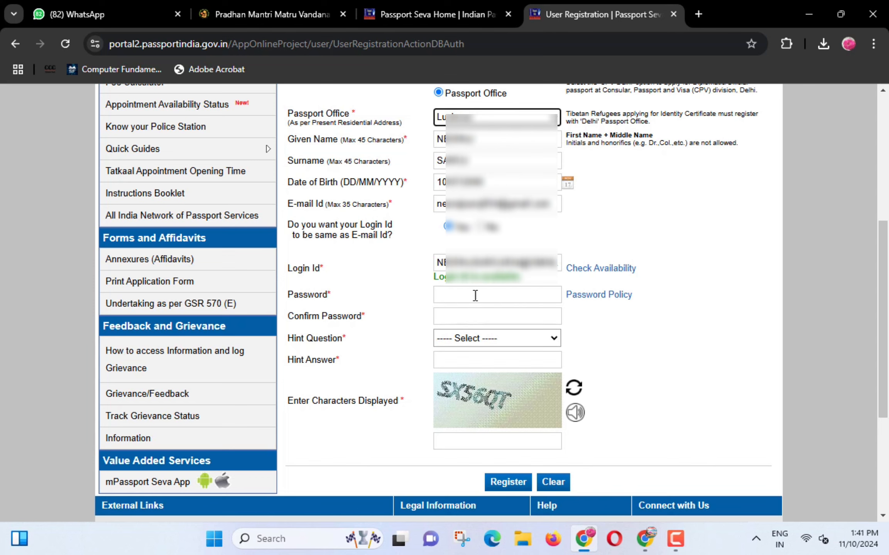
- Choose Birth City as the hint question, enter its answer and the captcha characters
click(472, 339)
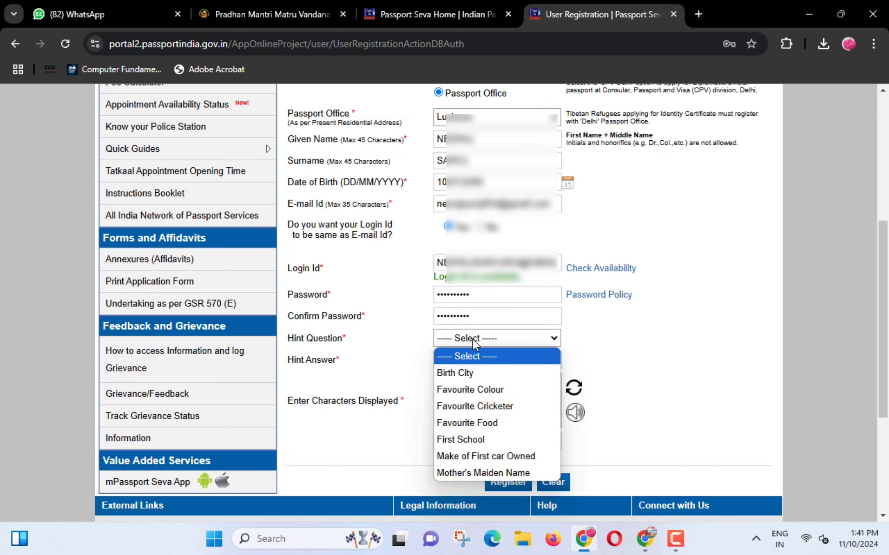
click(465, 371)
click(462, 361)
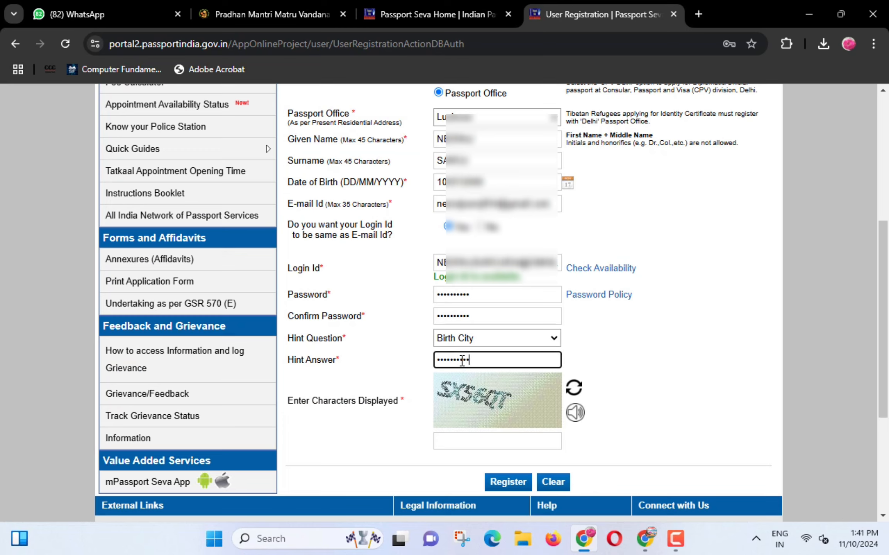
click(473, 443)
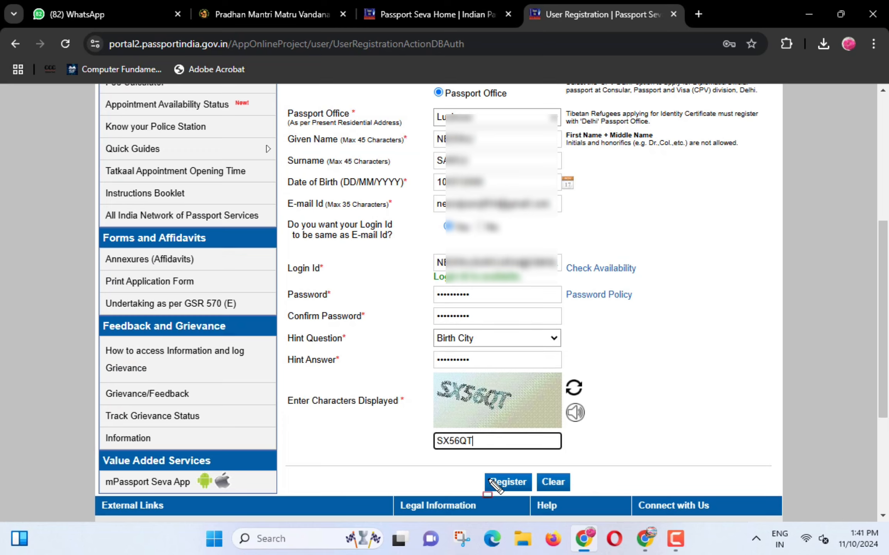
drag(479, 471, 531, 495)
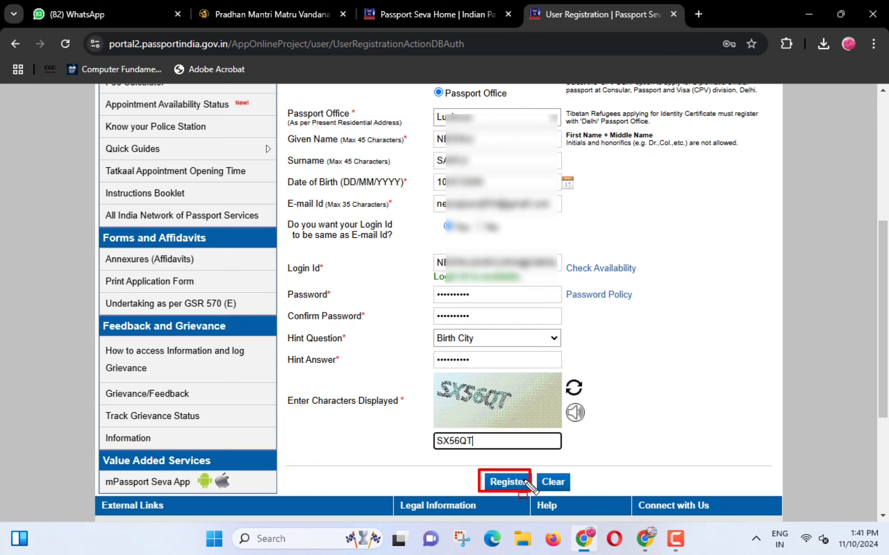
- Submit the registration and choose Never on Chrome's save-password prompt
click(526, 481)
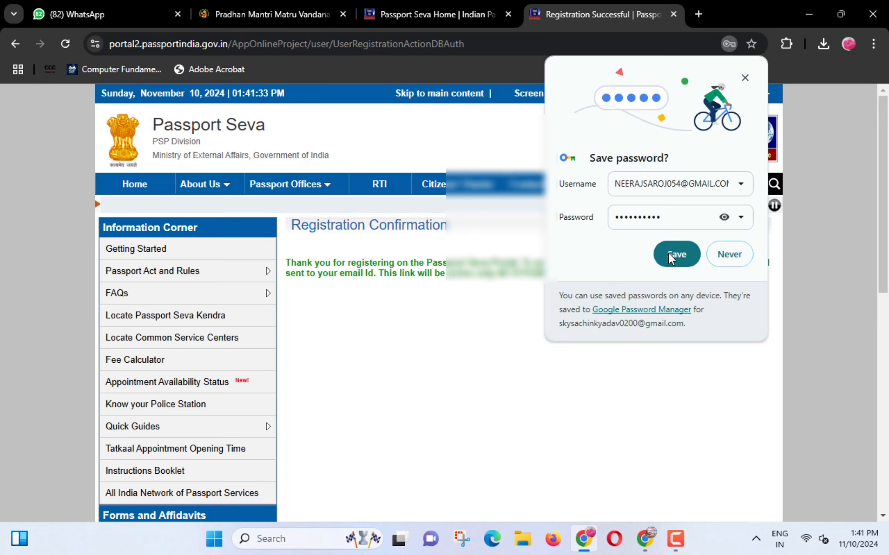
click(721, 256)
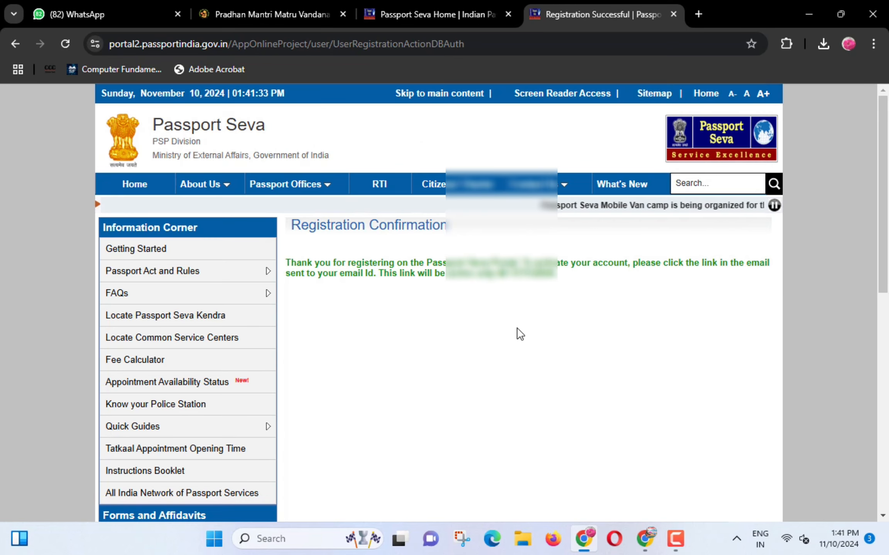
mouse_move(279, 251)
mouse_down()
mouse_move(425, 295)
mouse_move(479, 299)
mouse_move(575, 284)
mouse_move(780, 293)
mouse_up()
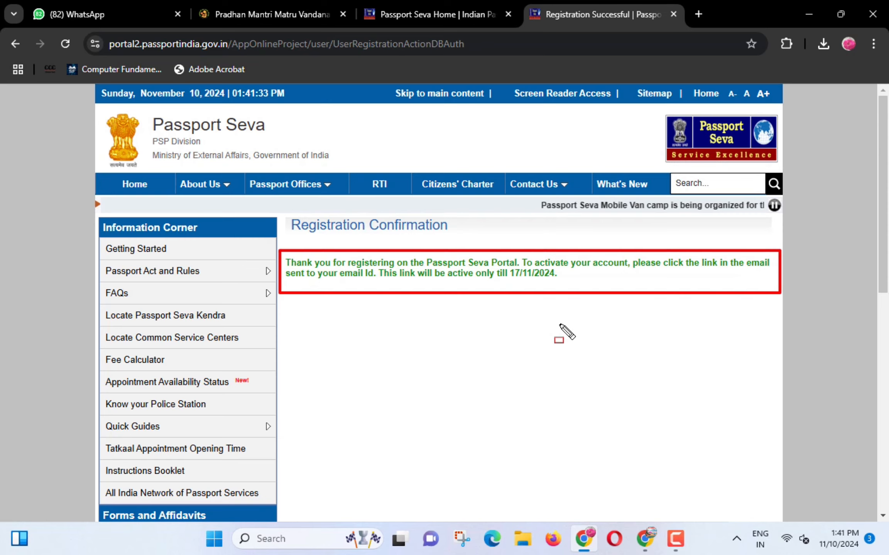
key(Escape)
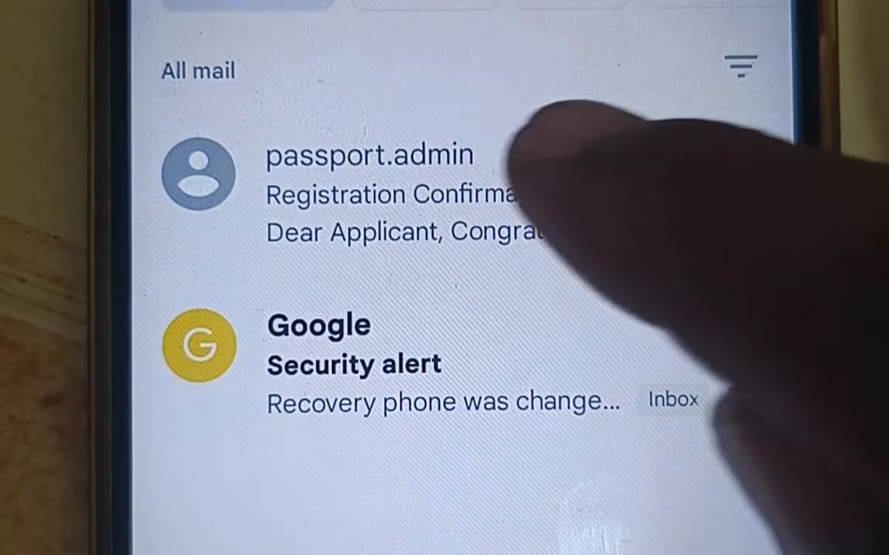
- Open the Passport Seva registration e-mail in Gmail and follow its activation link
click(528, 170)
scroll(444, 309, down, 5)
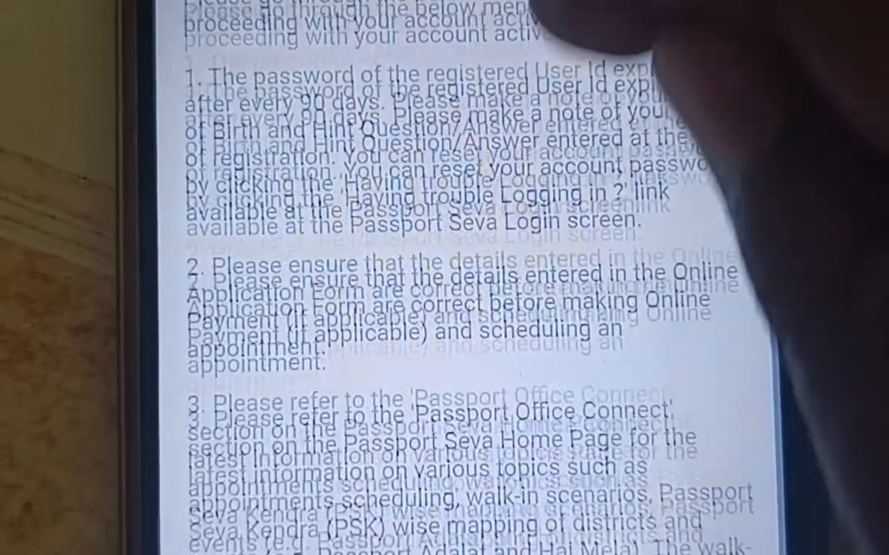
scroll(443, 308, down, 10)
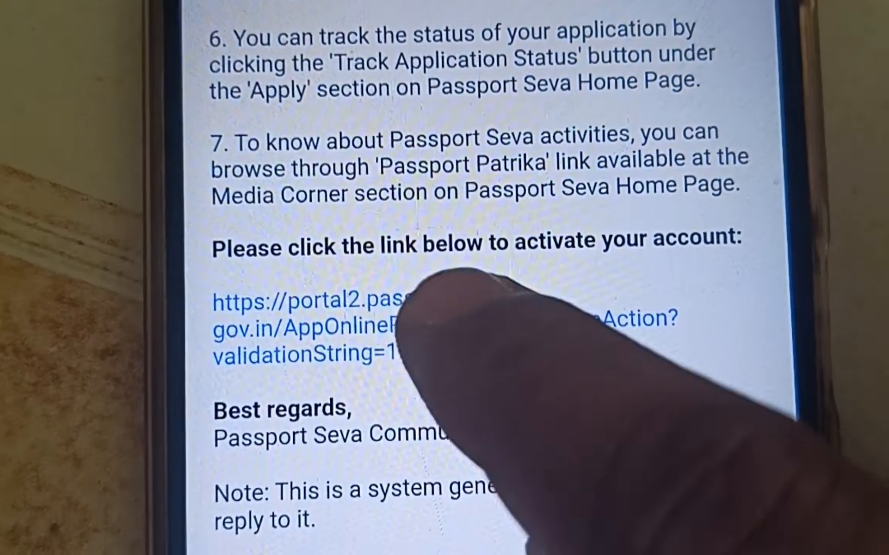
click(436, 305)
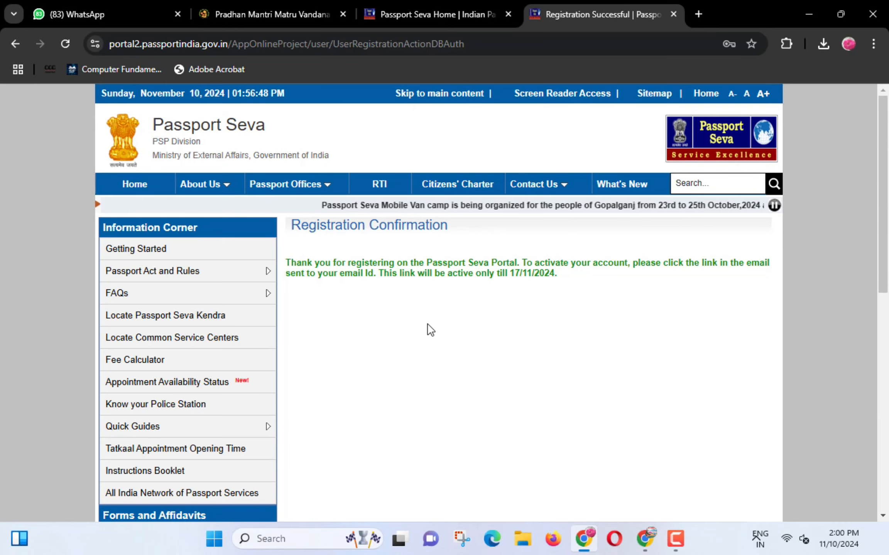
- Return to the Passport Seva home page, close the Tatkaal advisory and open Existing User Login
click(150, 191)
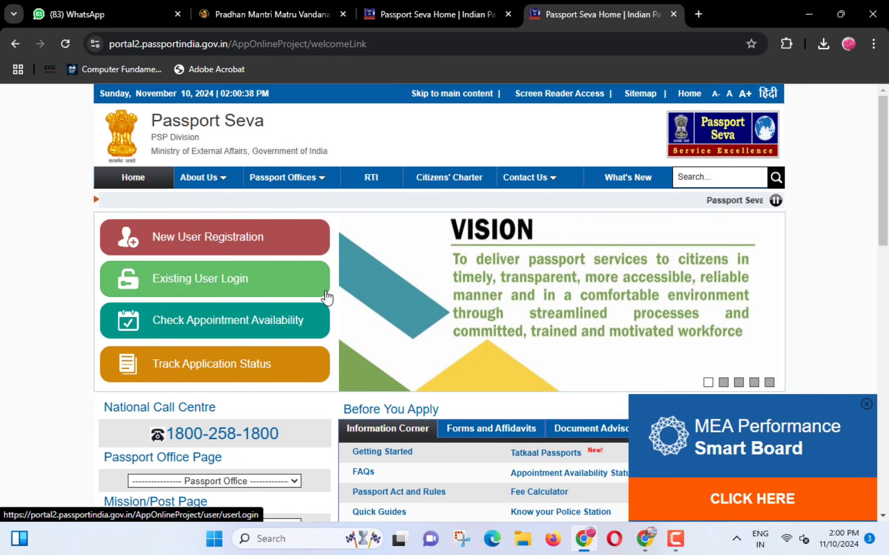
mouse_move(135, 261)
mouse_down()
mouse_move(170, 290)
mouse_move(264, 293)
mouse_up()
click(266, 295)
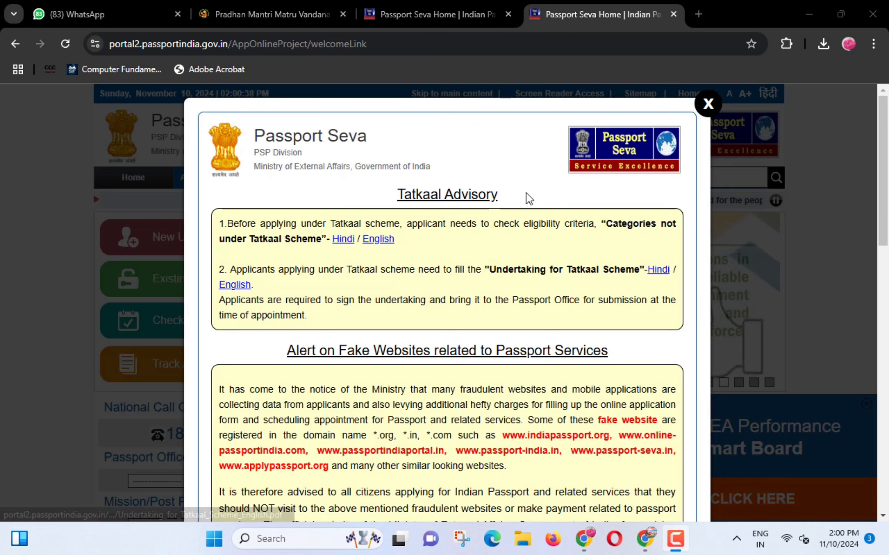
click(720, 113)
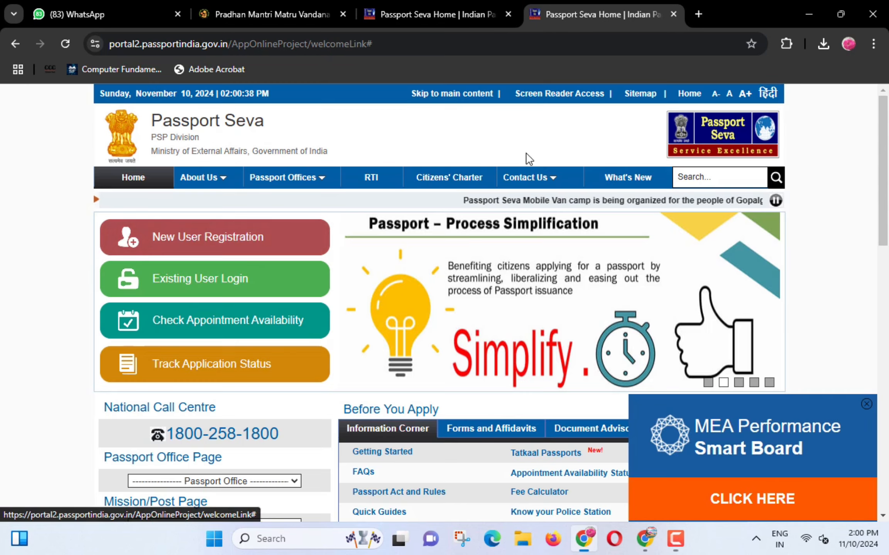
click(247, 278)
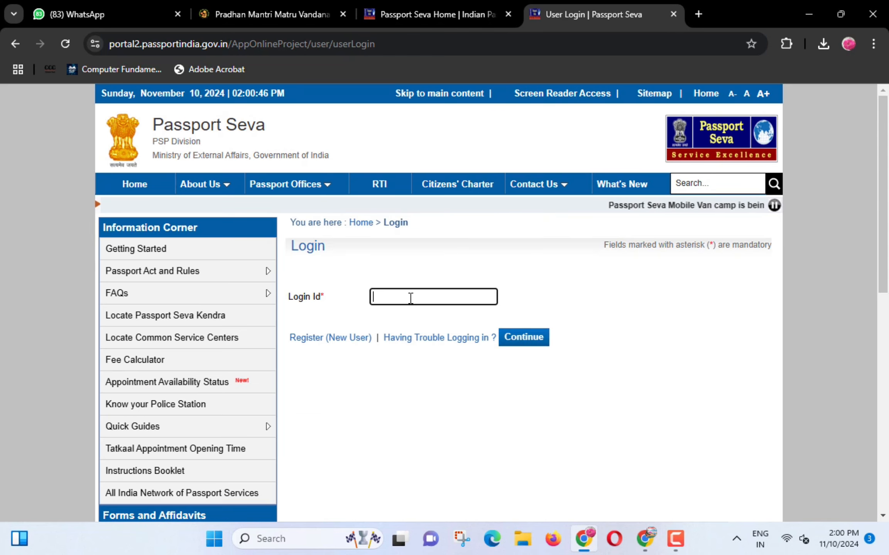
- Enter the login ID, then the password and captcha characters, and log in
text(neera)
click(524, 337)
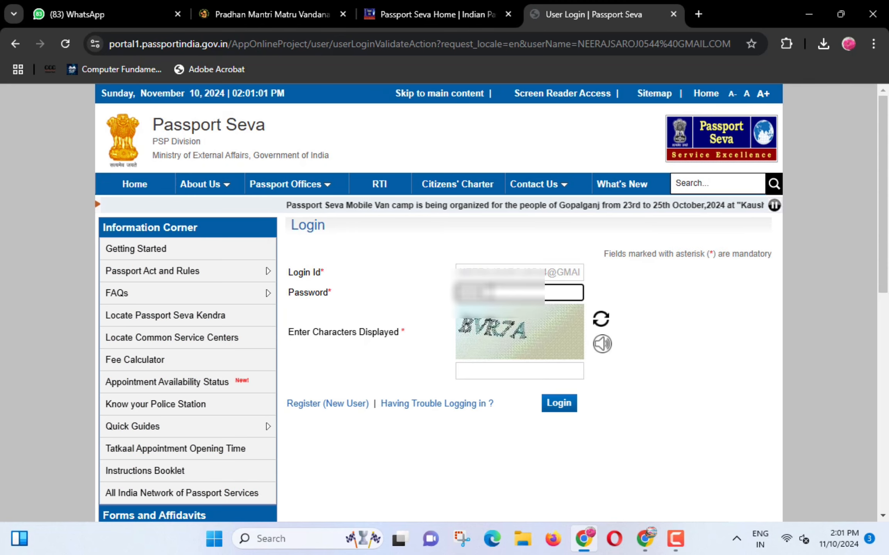
click(491, 368)
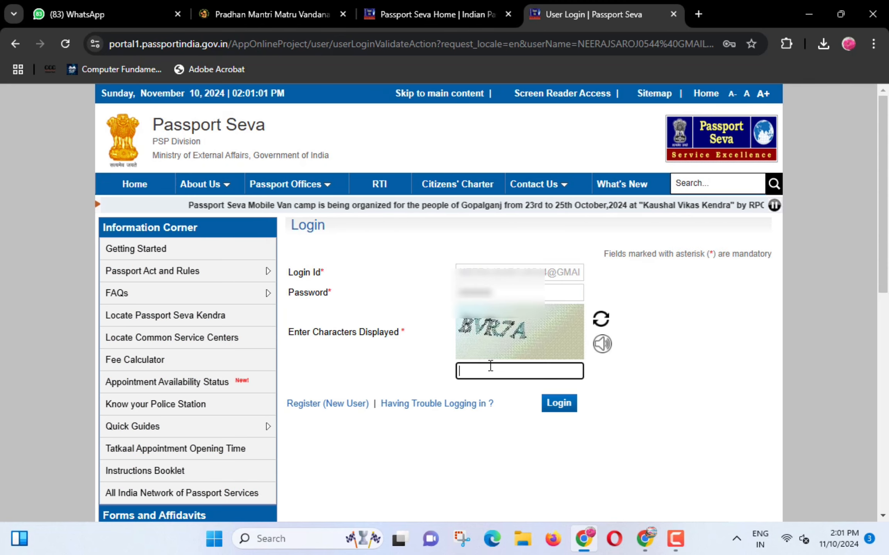
text(BVR7A)
click(559, 404)
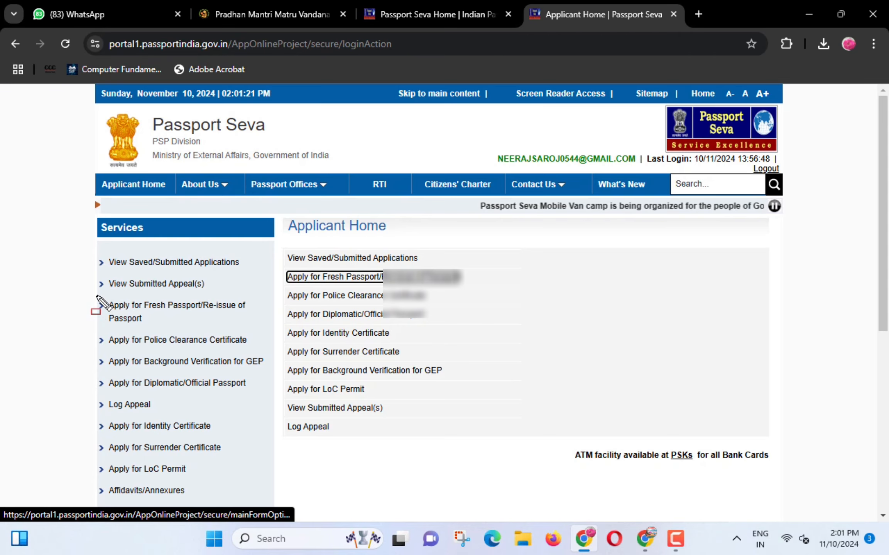
- Open Apply for Fresh Passport/Re-issue and its application form link
mouse_move(96, 296)
mouse_down()
mouse_move(116, 323)
mouse_move(251, 330)
mouse_up()
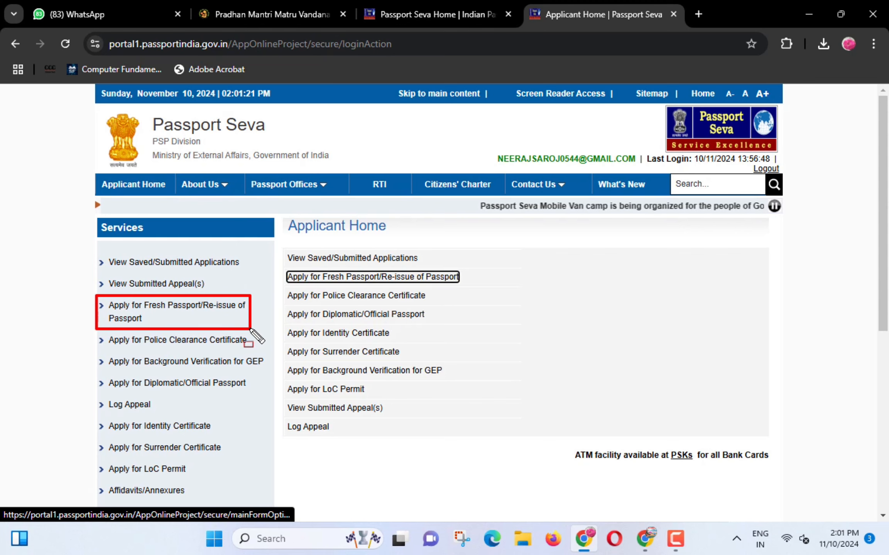
click(191, 310)
mouse_move(285, 361)
mouse_down()
mouse_move(417, 394)
mouse_move(518, 395)
mouse_up()
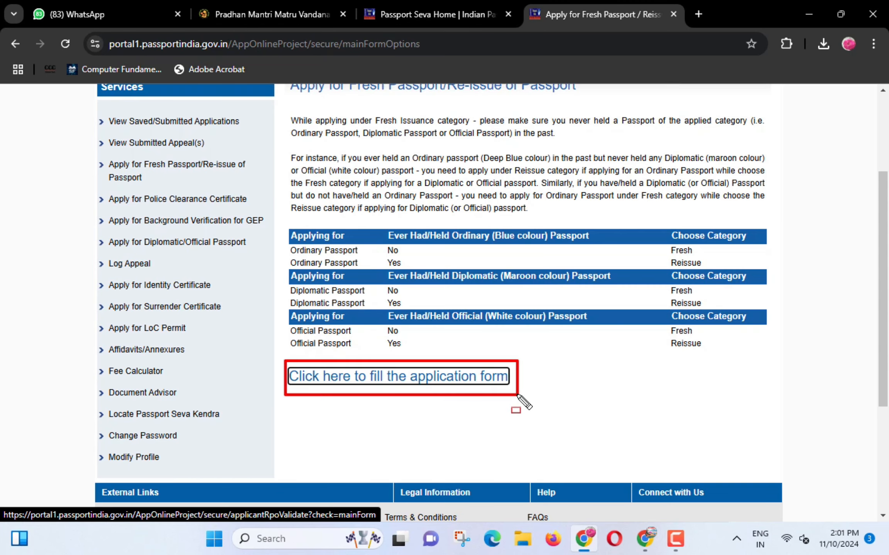
click(438, 382)
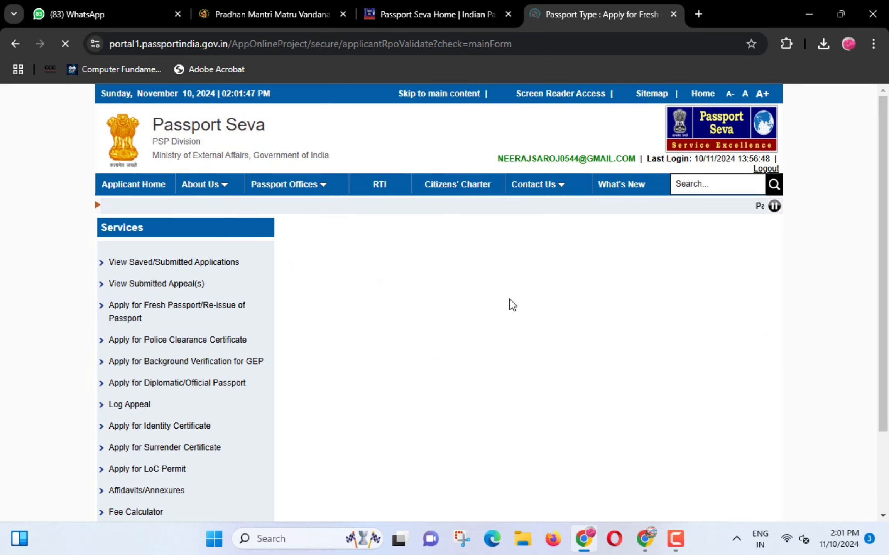
- Set State to Uttar Pradesh and District to Pratapgarh
scroll(513, 301, down, 1)
click(545, 309)
scroll(563, 232, down, 1)
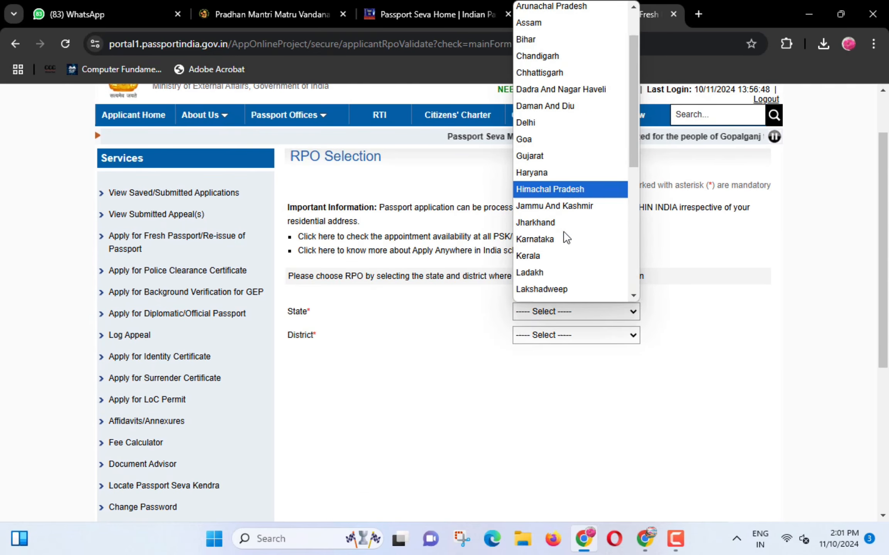
scroll(566, 247, down, 5)
click(559, 259)
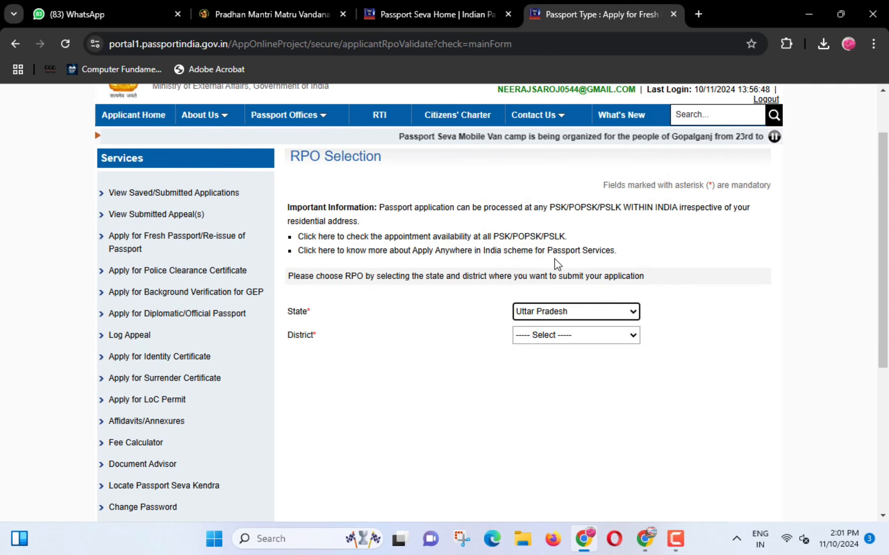
click(541, 335)
text(pr)
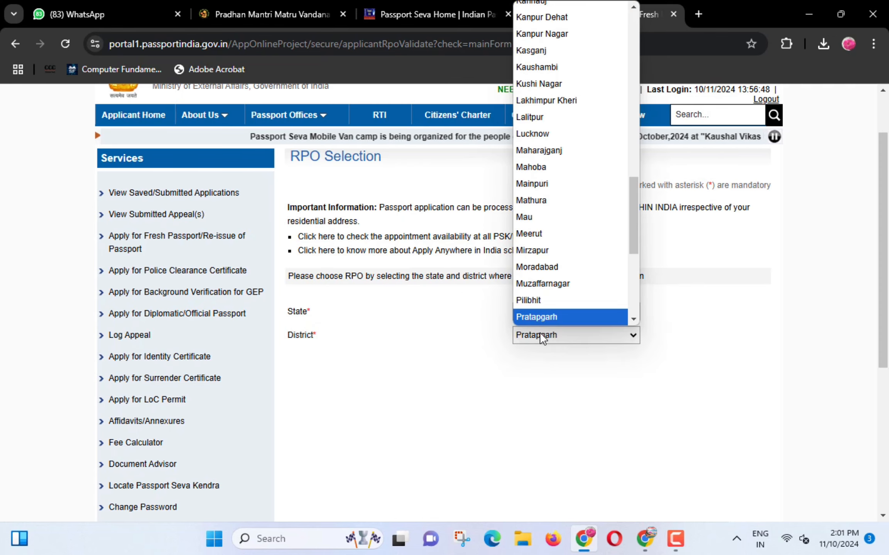
key(Return)
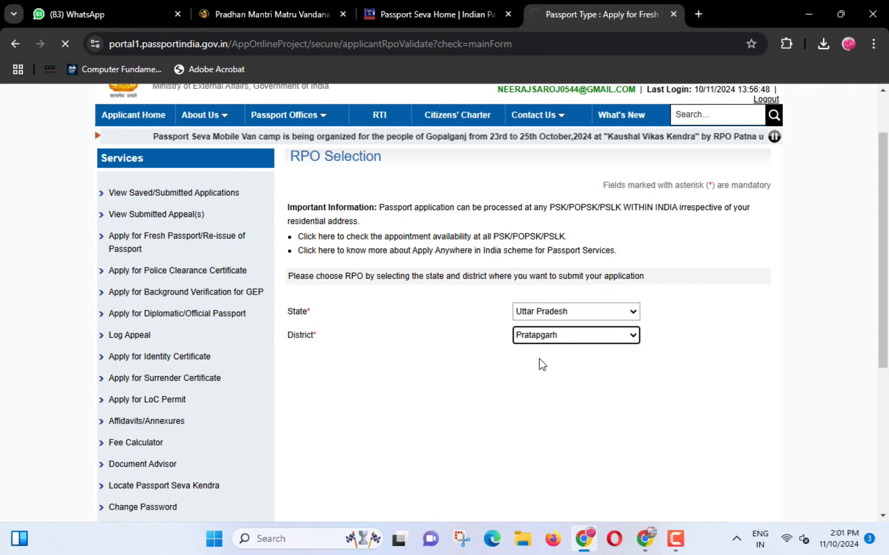
- Choose Fresh Passport, Normal type and 36 Pages, then continue with Next >>
click(540, 359)
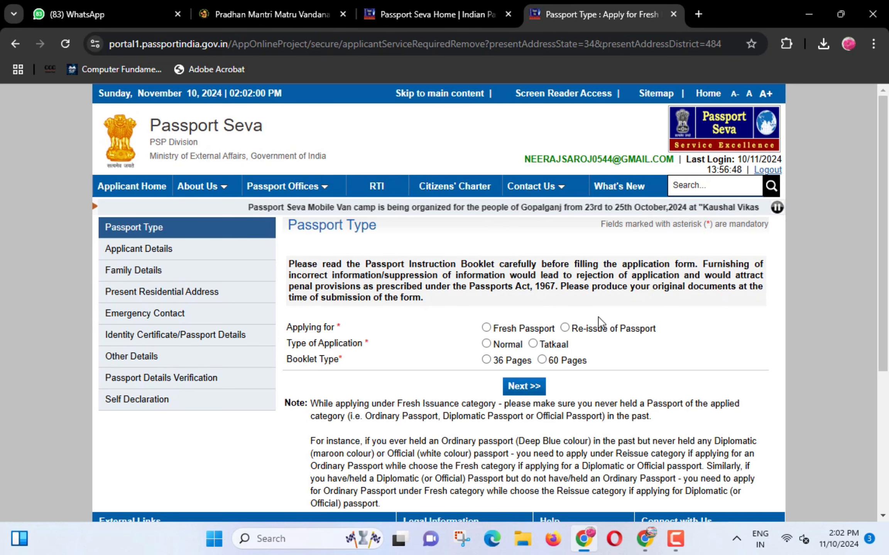
scroll(604, 317, down, 2)
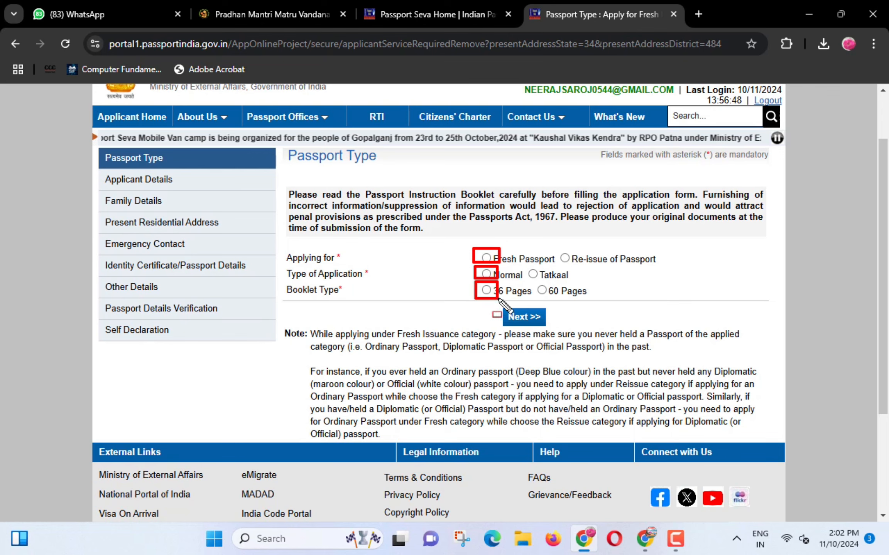
click(486, 258)
click(486, 274)
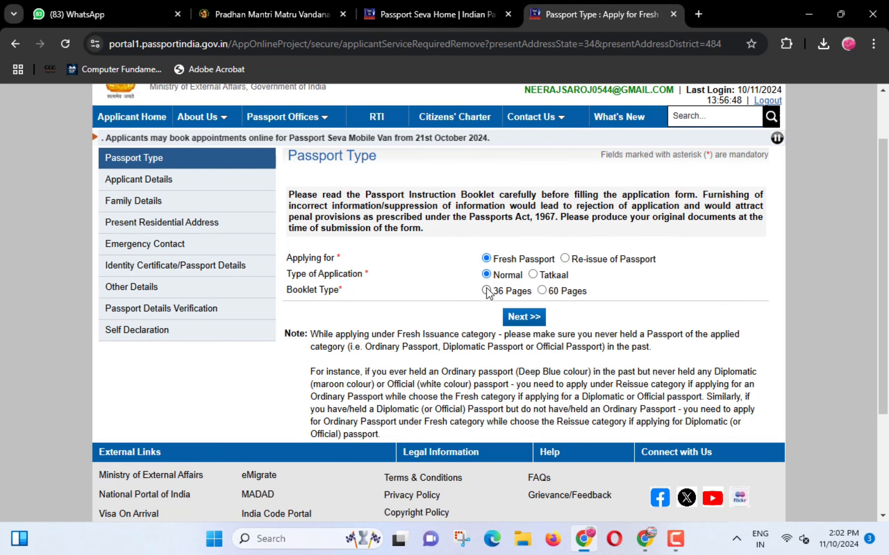
click(486, 290)
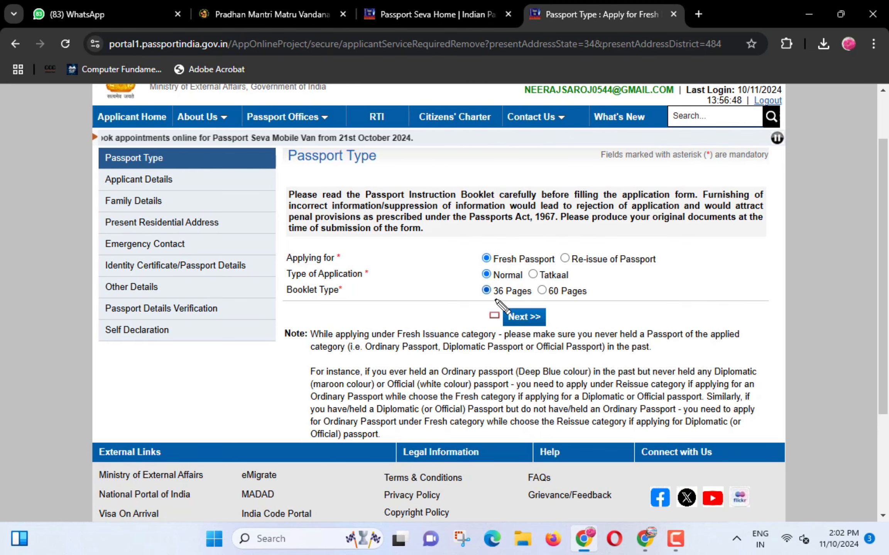
drag(495, 304, 543, 329)
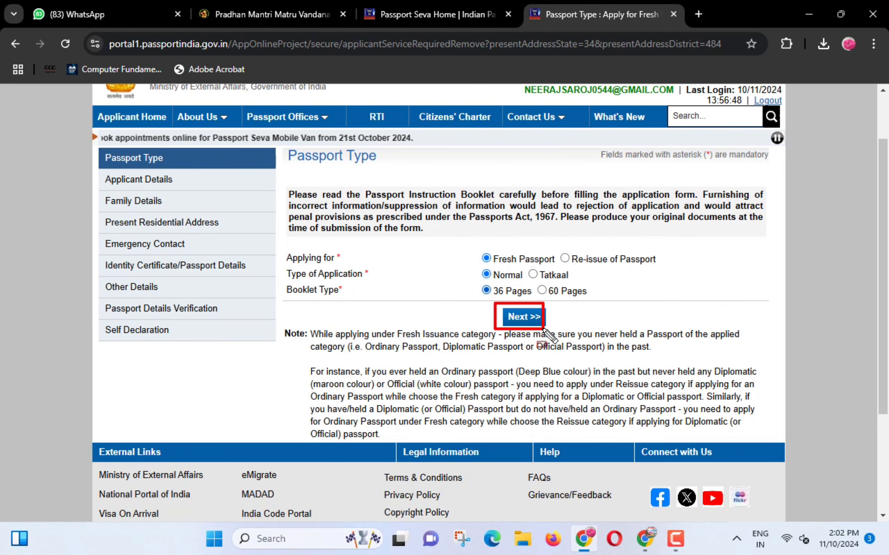
click(524, 317)
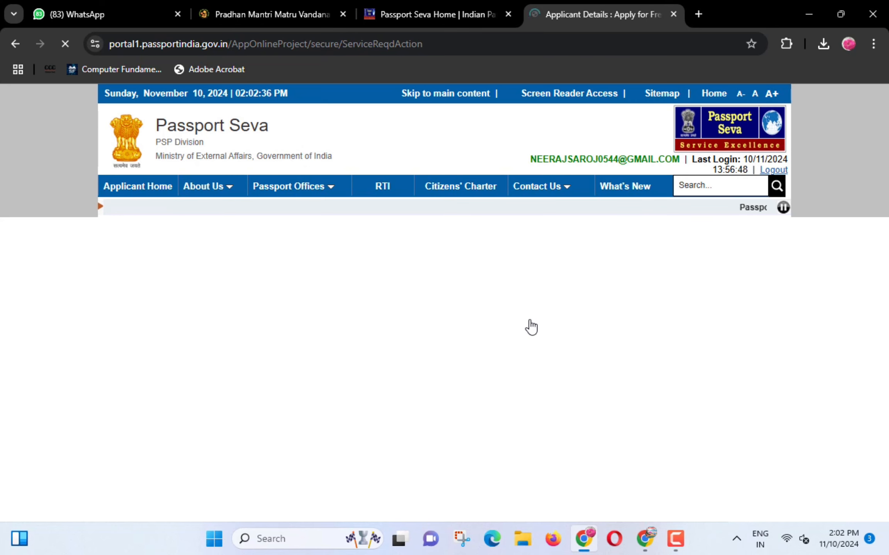
- Scroll down the Applicant Details form and choose the Male gender option, leaving the name fields blank
scroll(455, 261, down, 1)
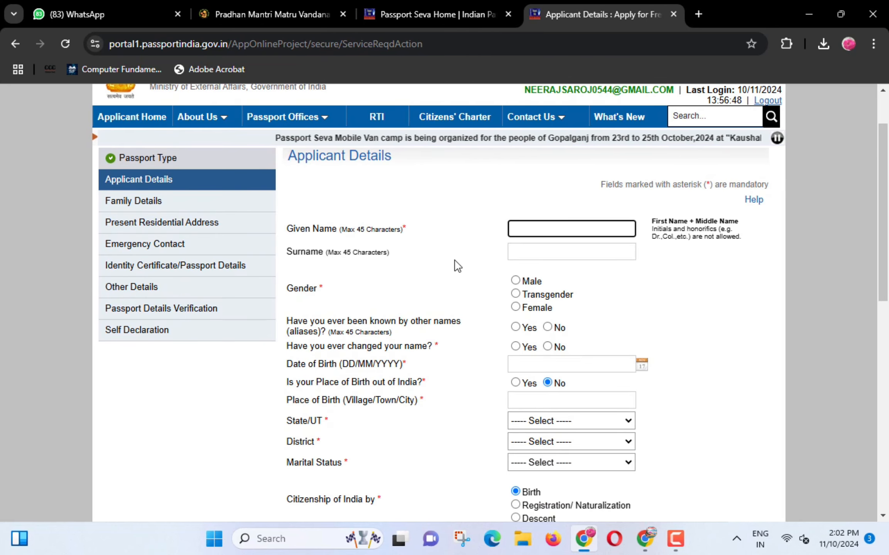
scroll(457, 266, down, 1)
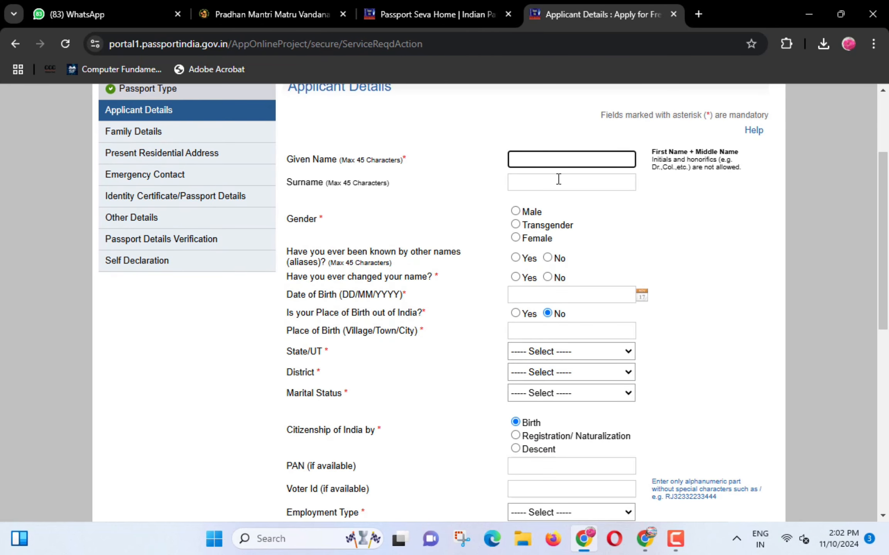
mouse_move(280, 149)
mouse_down()
mouse_move(387, 175)
mouse_move(412, 168)
mouse_up()
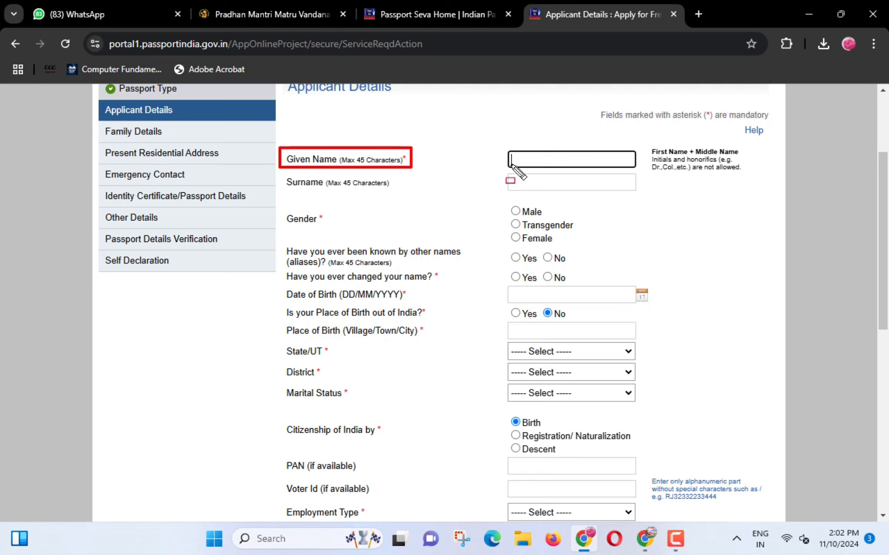
drag(502, 148, 543, 168)
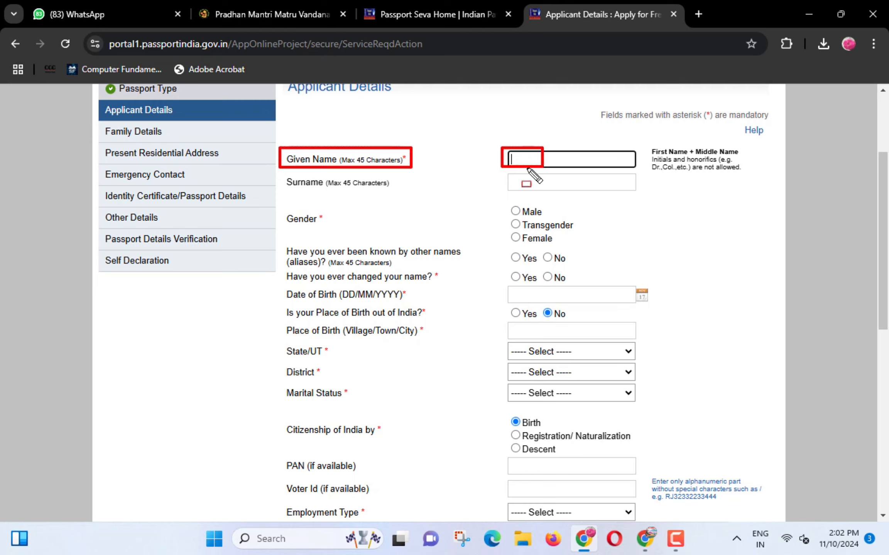
drag(283, 176, 374, 192)
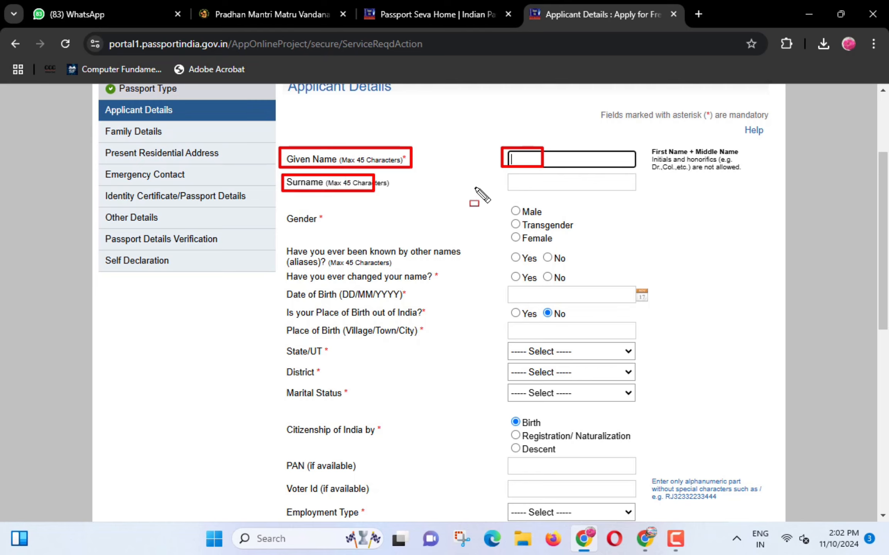
drag(505, 174, 541, 192)
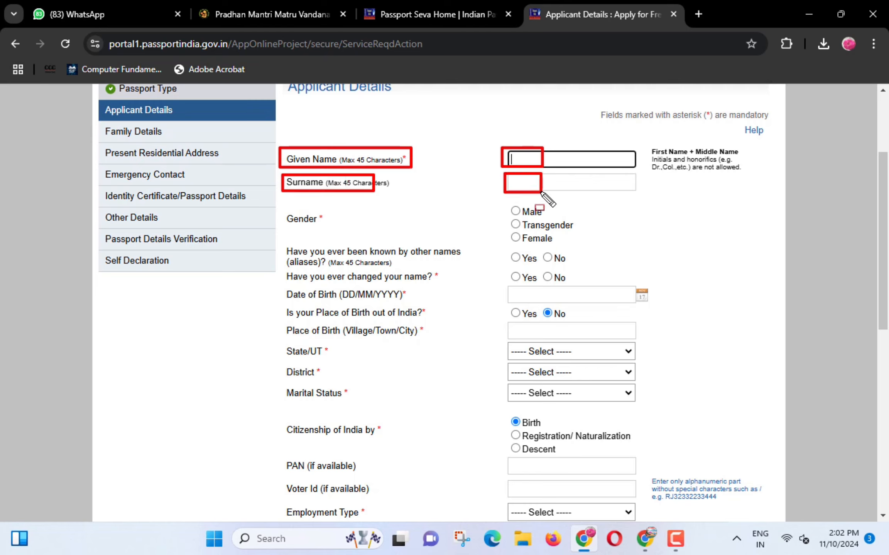
key(Escape)
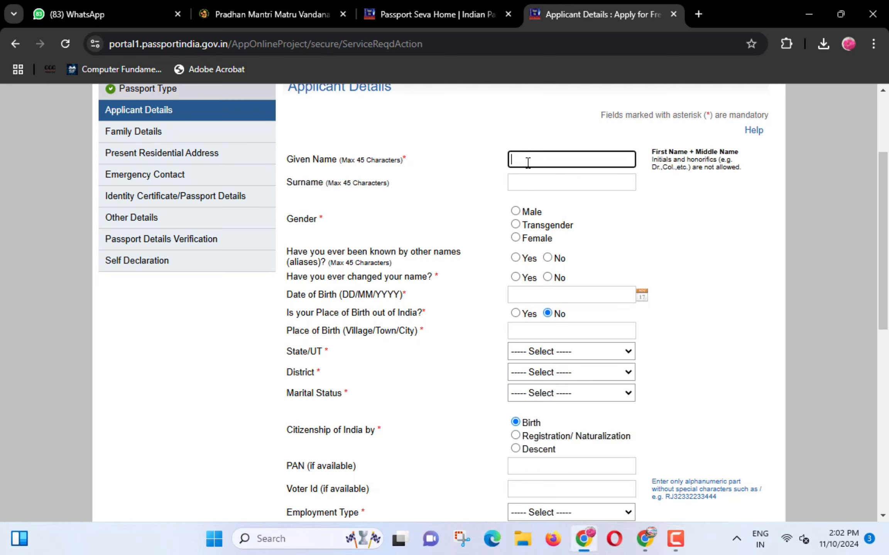
click(516, 212)
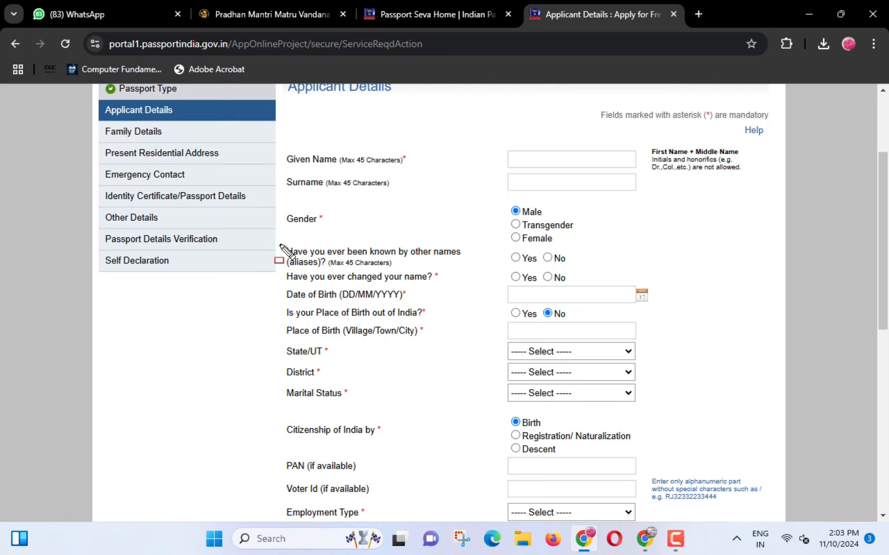
mouse_move(281, 246)
mouse_down()
mouse_move(362, 271)
mouse_move(404, 262)
mouse_up()
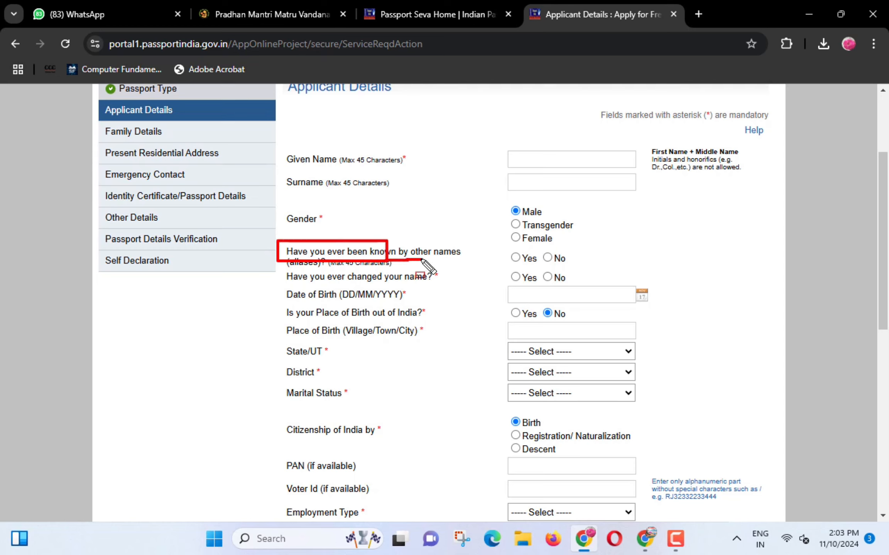
key(Escape)
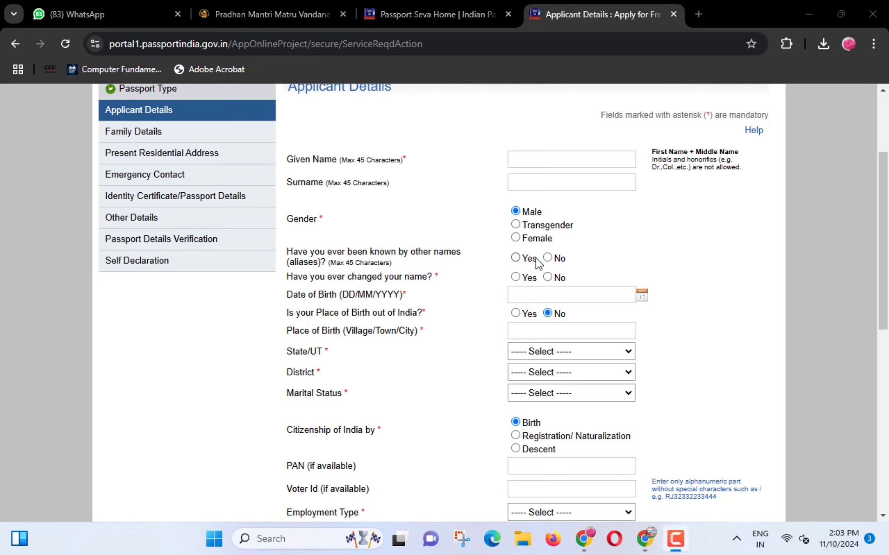
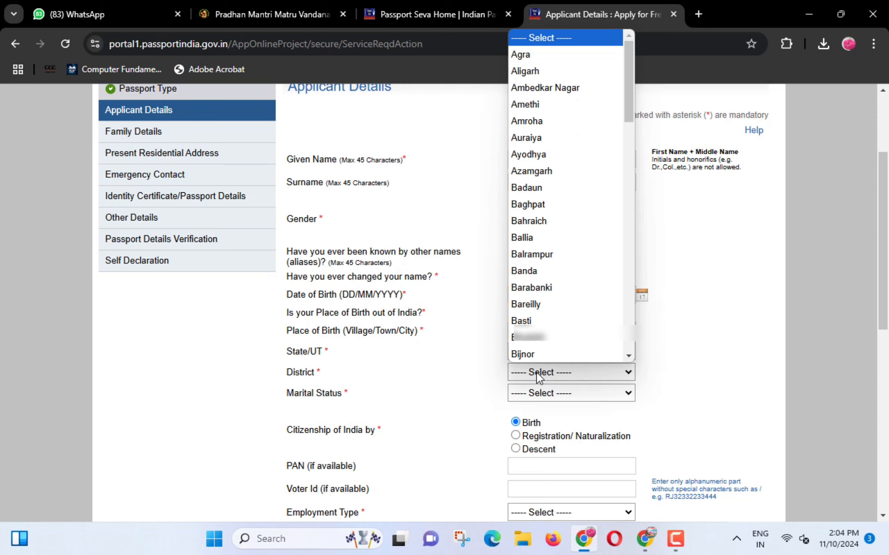
- Pick Pratapgarh as the district and set Marital Status to Single
text(pr)
key(Return)
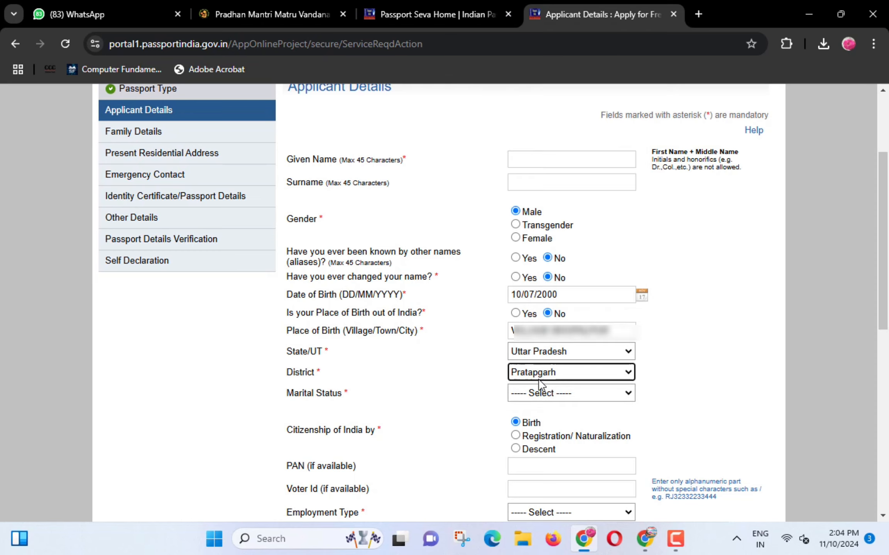
mouse_move(279, 382)
mouse_down()
mouse_move(317, 406)
mouse_move(346, 405)
mouse_up()
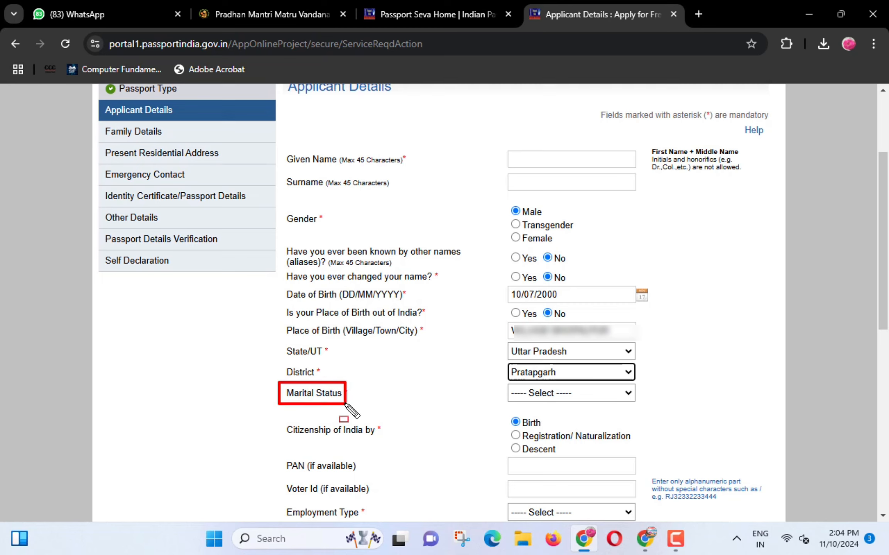
click(542, 393)
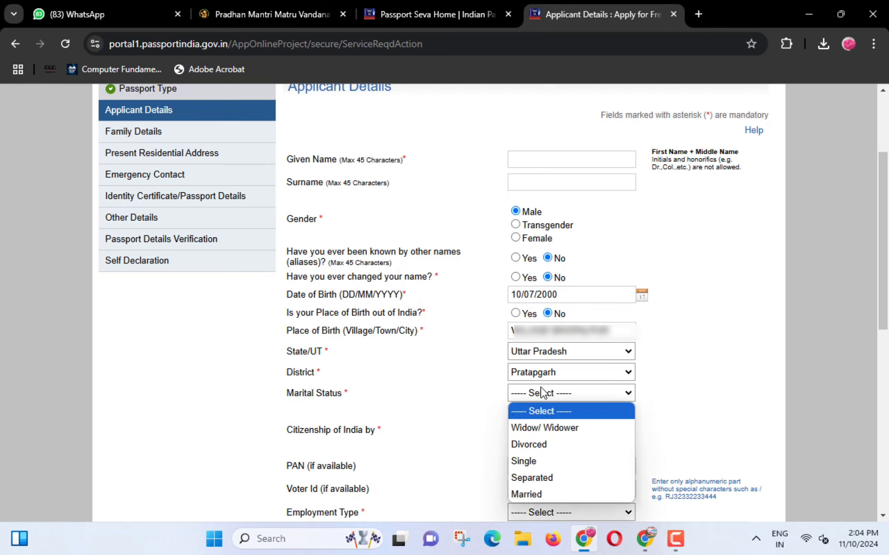
click(535, 461)
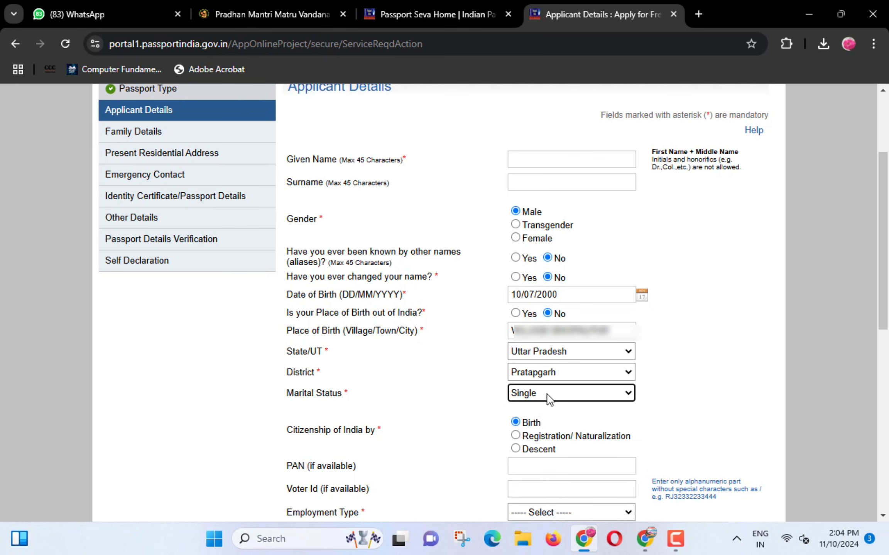
scroll(548, 395, down, 3)
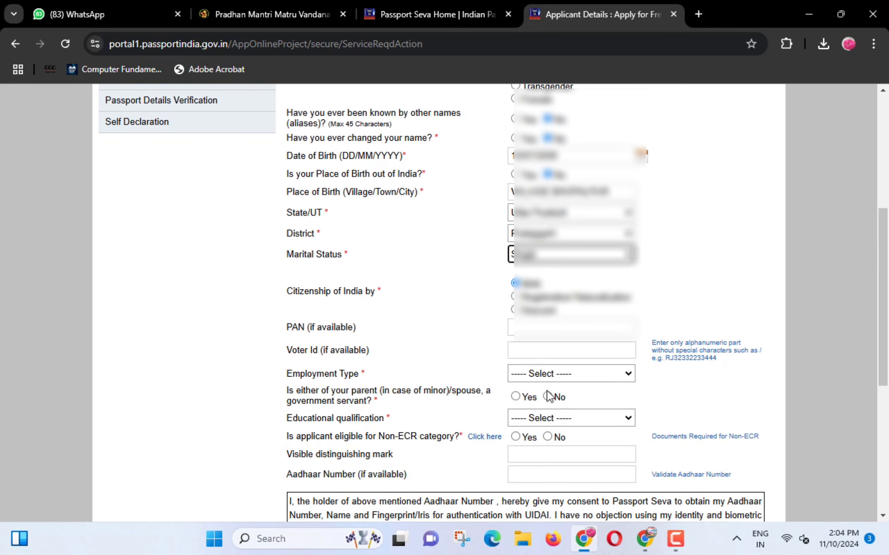
- Highlight the next applicant detail fields and select the PAN field
scroll(593, 322, down, 1)
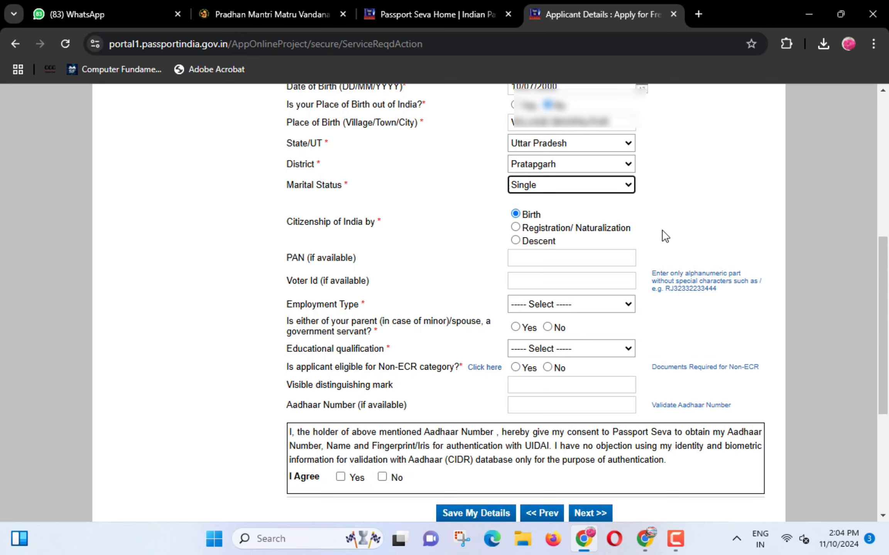
drag(272, 212, 396, 232)
drag(502, 205, 547, 221)
drag(273, 247, 361, 264)
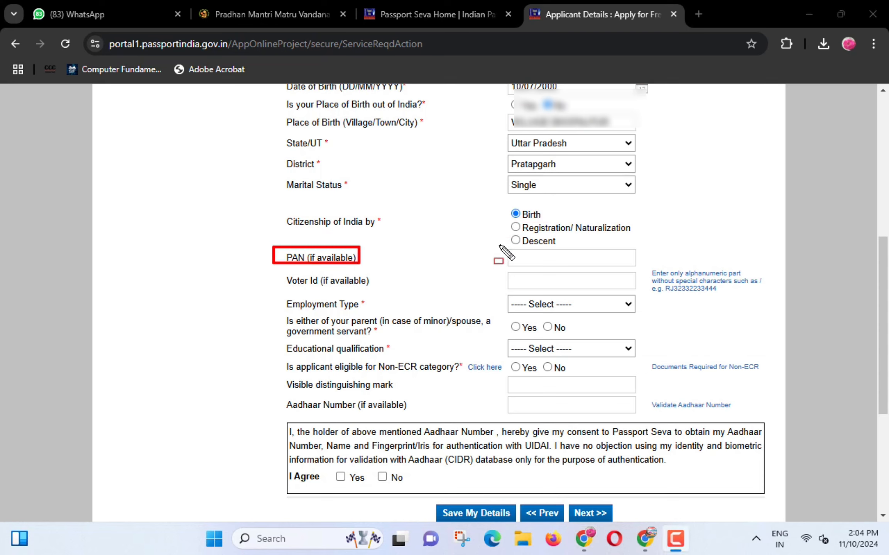
drag(499, 245, 532, 264)
mouse_move(272, 269)
mouse_down()
mouse_move(326, 288)
mouse_move(364, 290)
mouse_up()
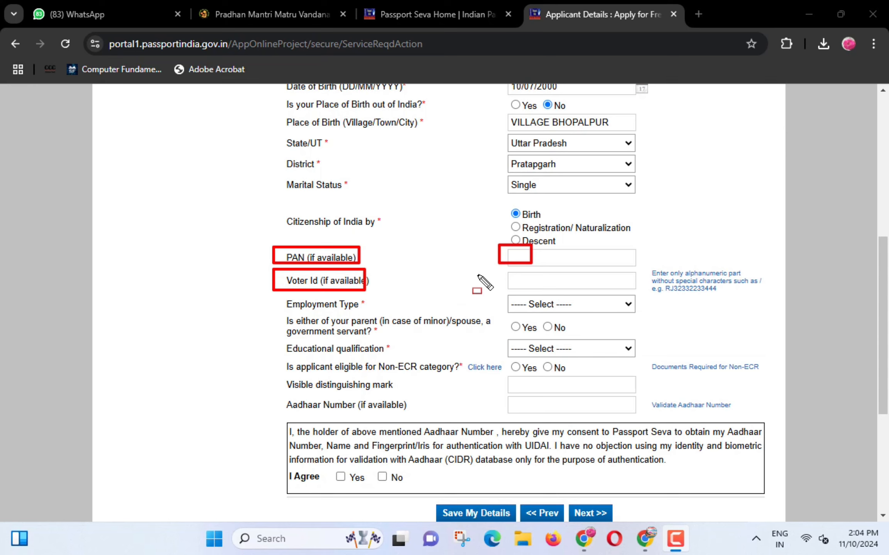
key(Escape)
click(520, 260)
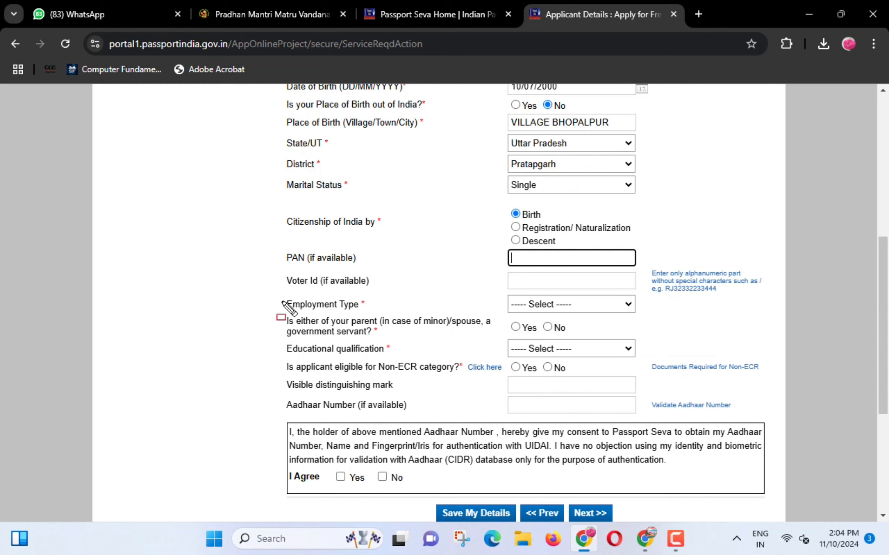
- Set Employment Type to Private, correcting an initial Not Employed choice
drag(280, 301, 357, 310)
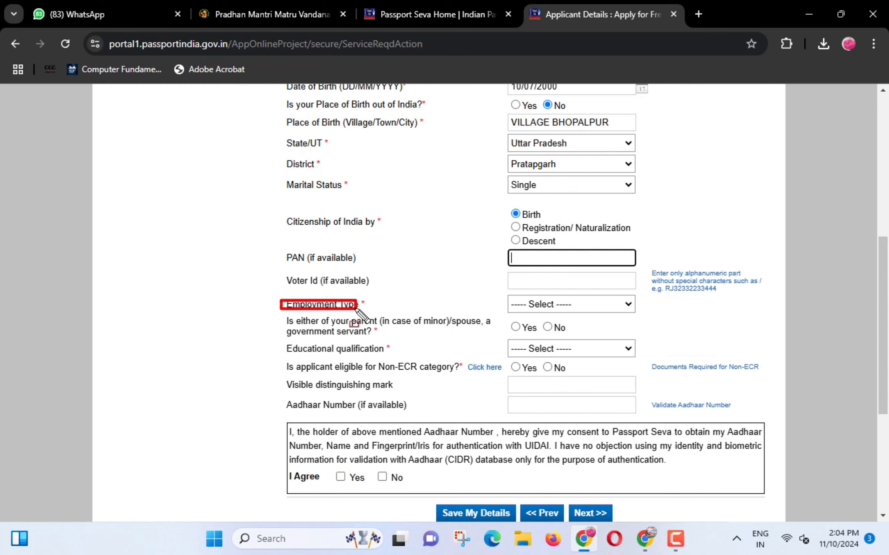
click(553, 305)
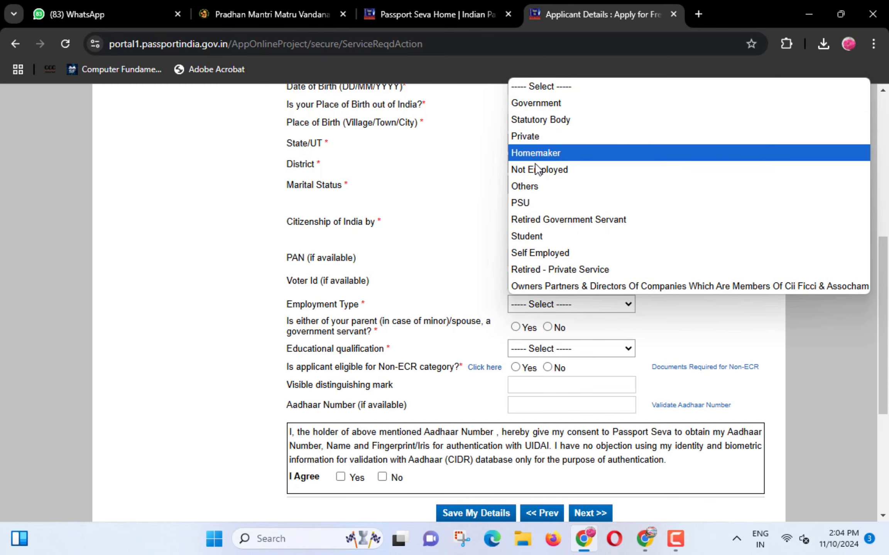
click(552, 177)
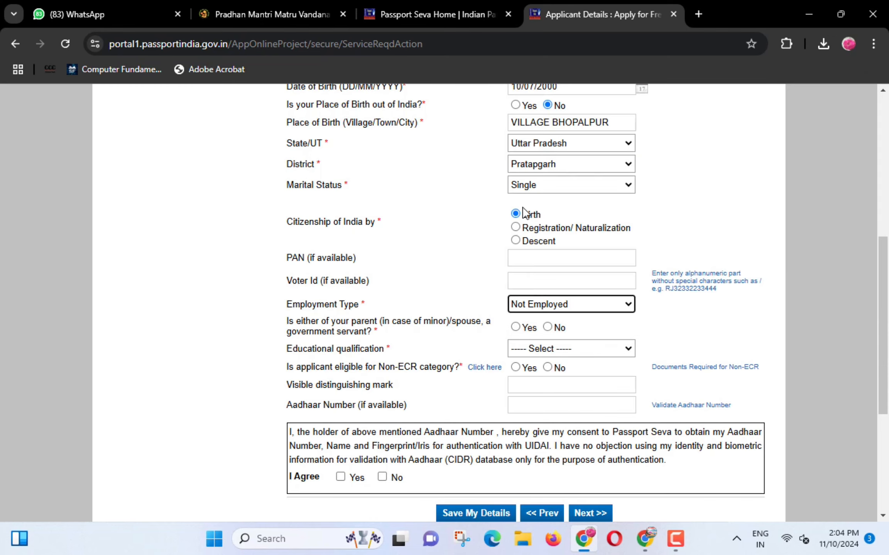
click(532, 305)
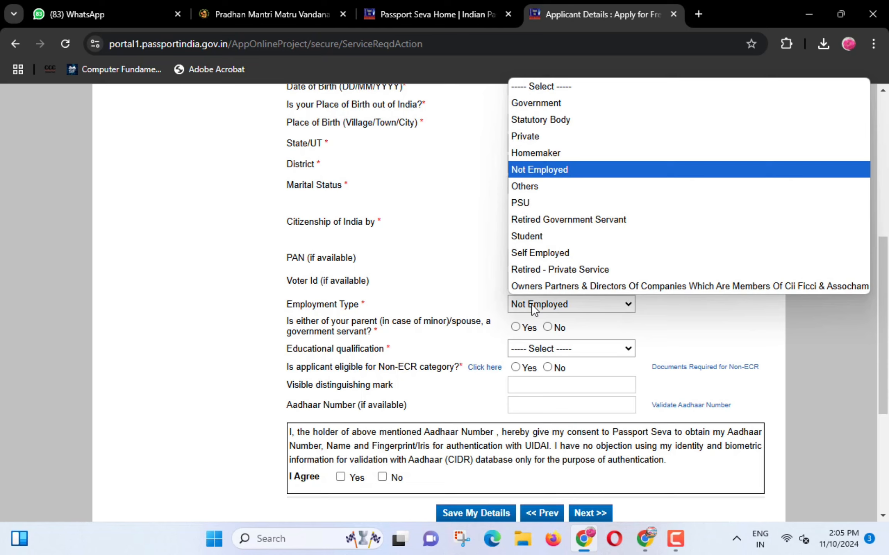
click(547, 135)
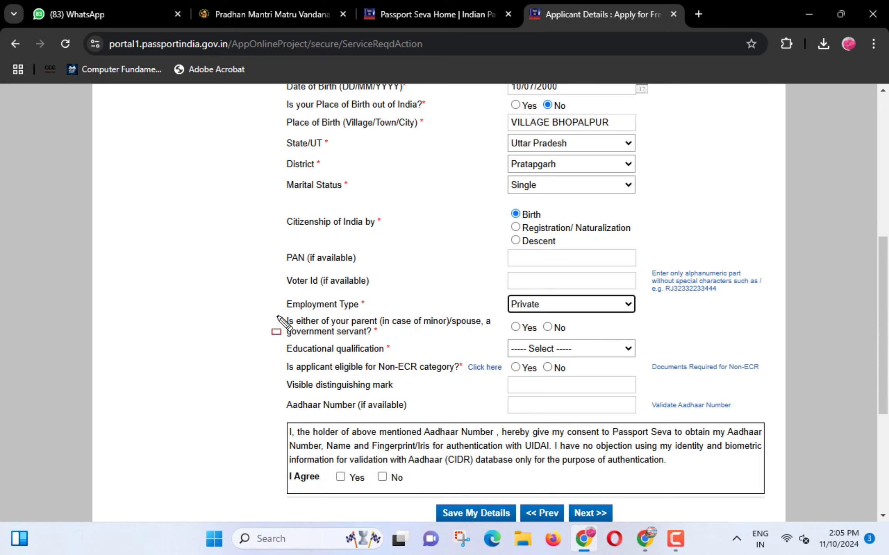
mouse_move(275, 310)
mouse_down()
mouse_move(315, 337)
mouse_move(469, 343)
mouse_up()
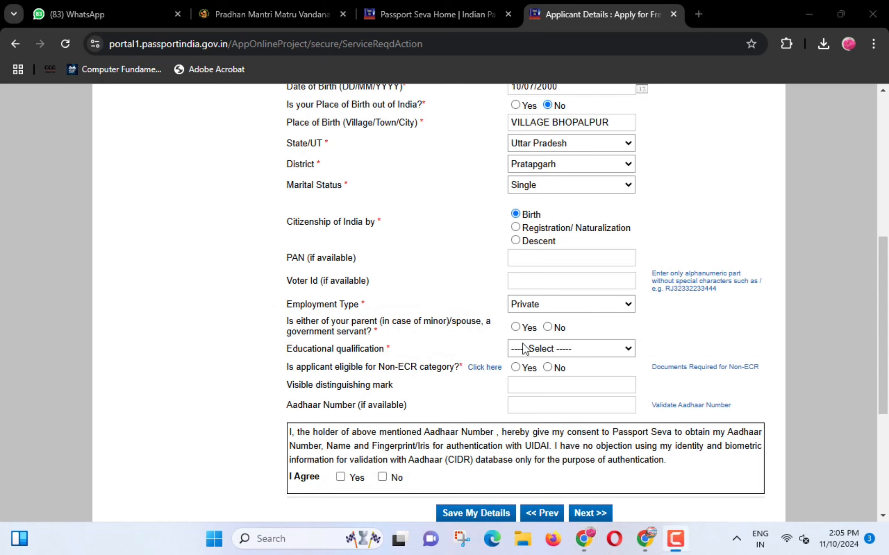
- Answer No to parent in government service and choose 10th Pass And Above qualification
click(548, 327)
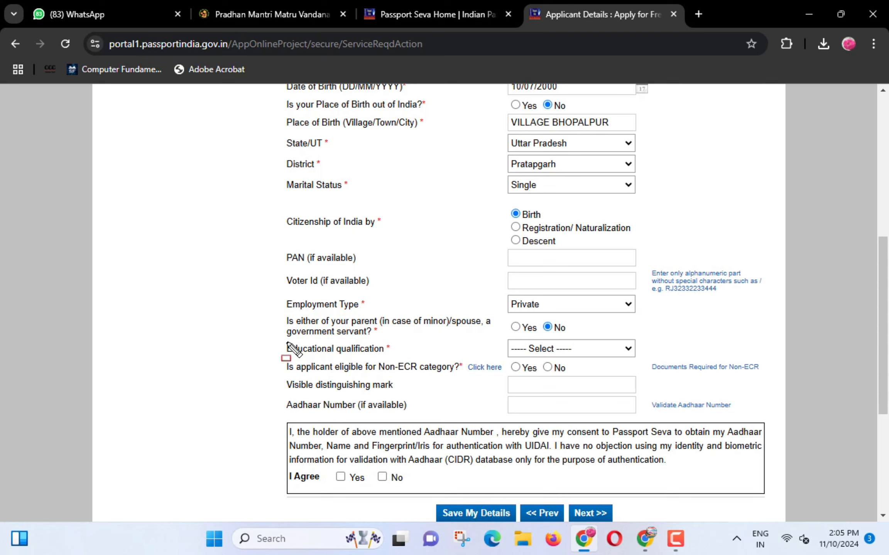
drag(276, 340, 390, 355)
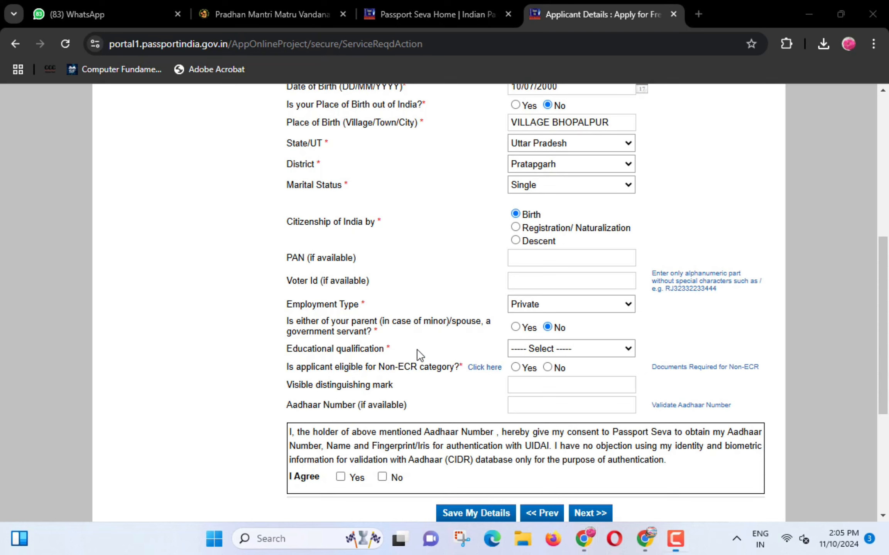
click(549, 348)
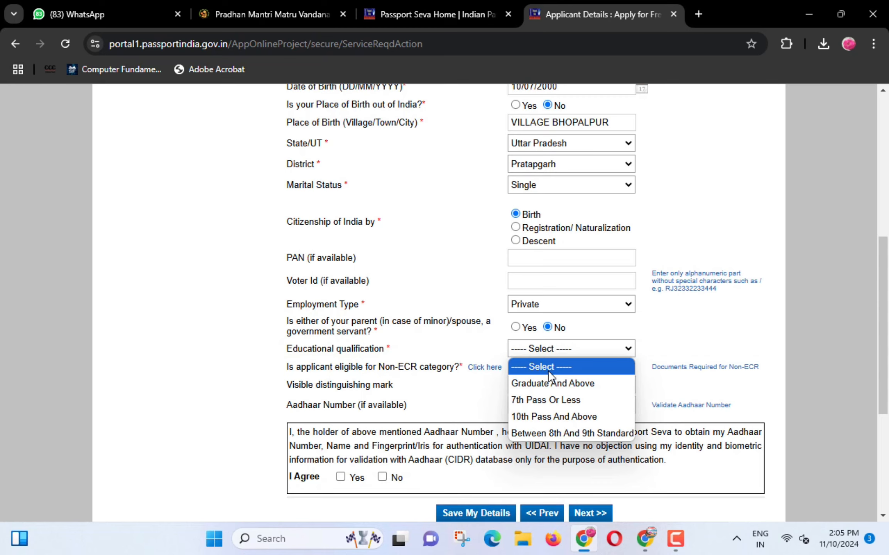
click(543, 417)
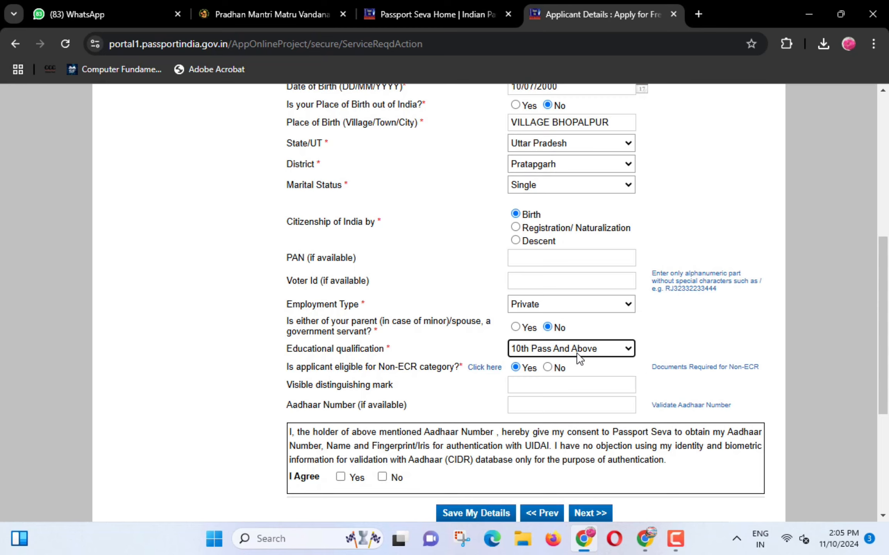
mouse_move(276, 357)
mouse_down()
mouse_move(325, 378)
mouse_move(457, 377)
mouse_up()
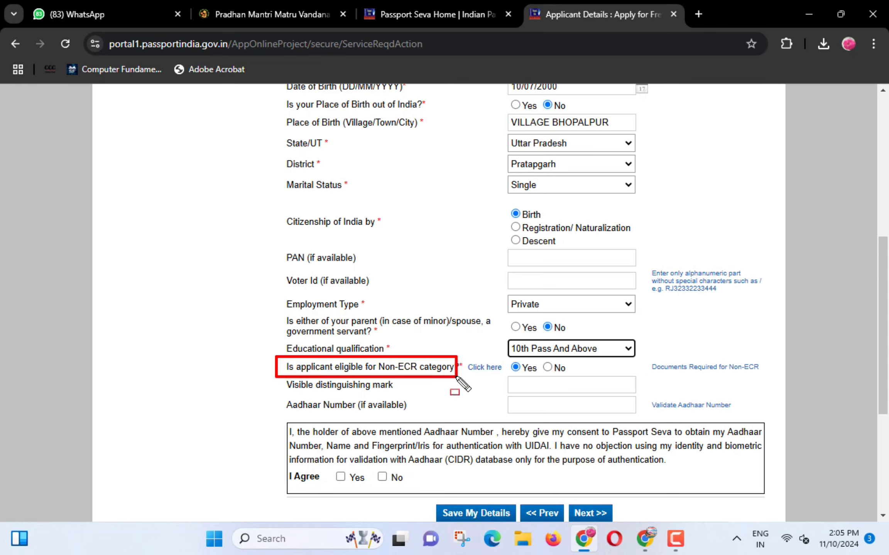
key(Escape)
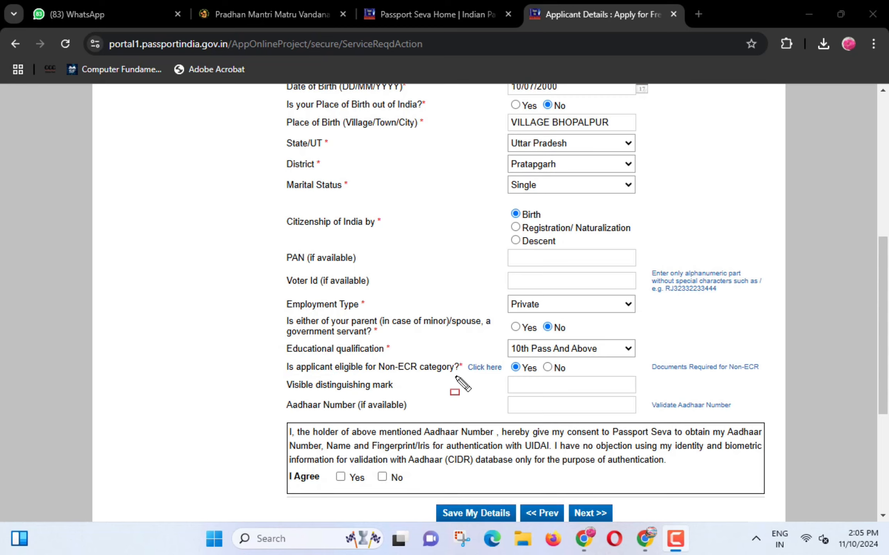
- Accept the Aadhaar consent statement and continue to the Family Details page
click(529, 384)
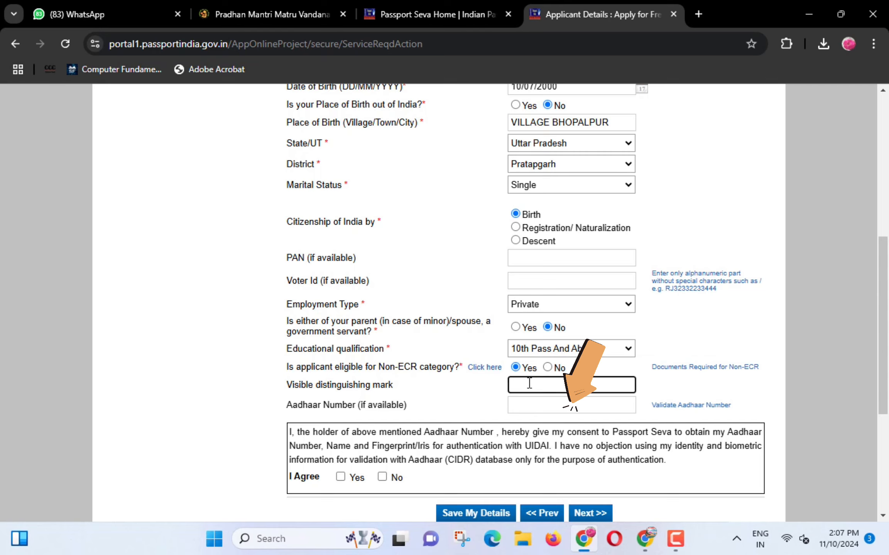
key(ctrl+shift+d)
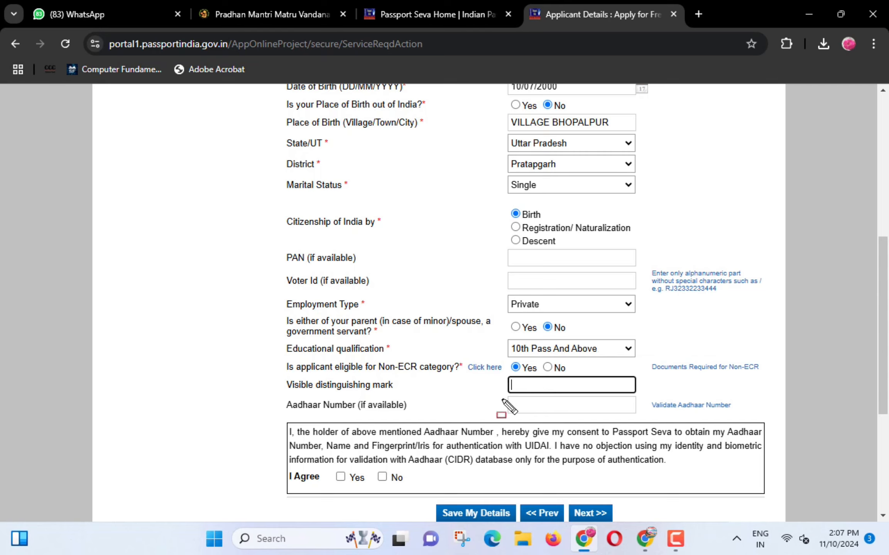
drag(330, 468, 351, 484)
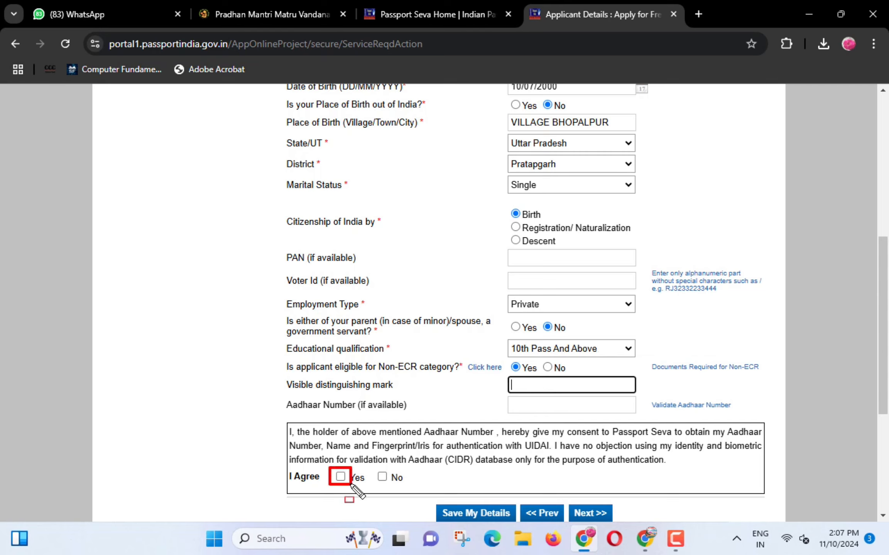
key(Escape)
click(341, 478)
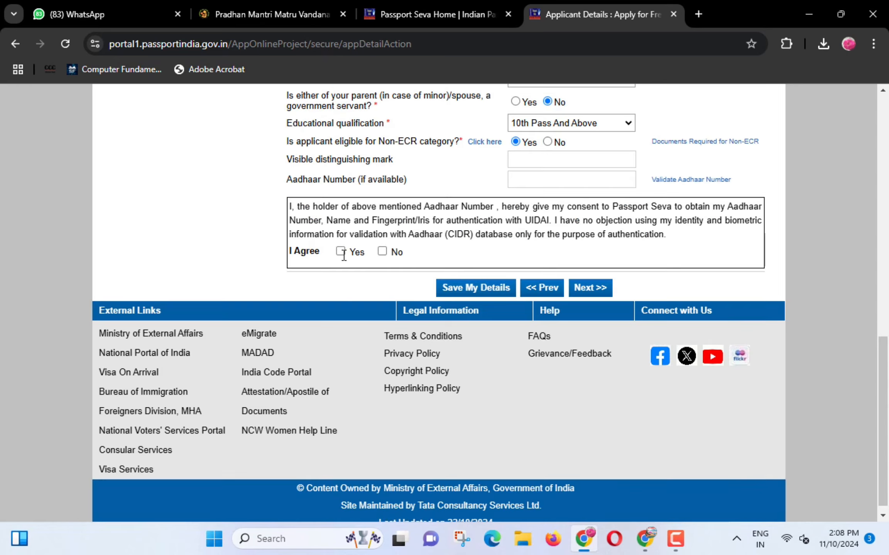
click(340, 252)
mouse_move(563, 270)
mouse_down()
mouse_move(585, 292)
mouse_move(616, 297)
mouse_up()
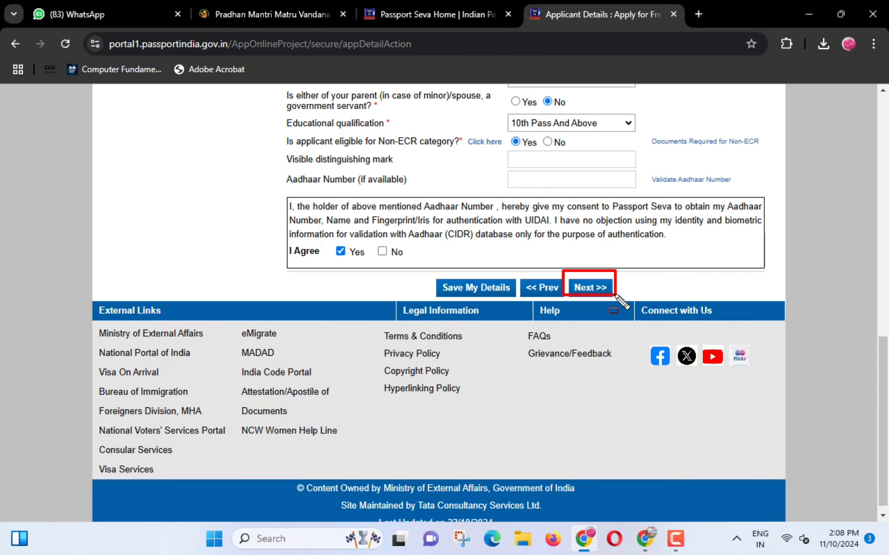
click(590, 287)
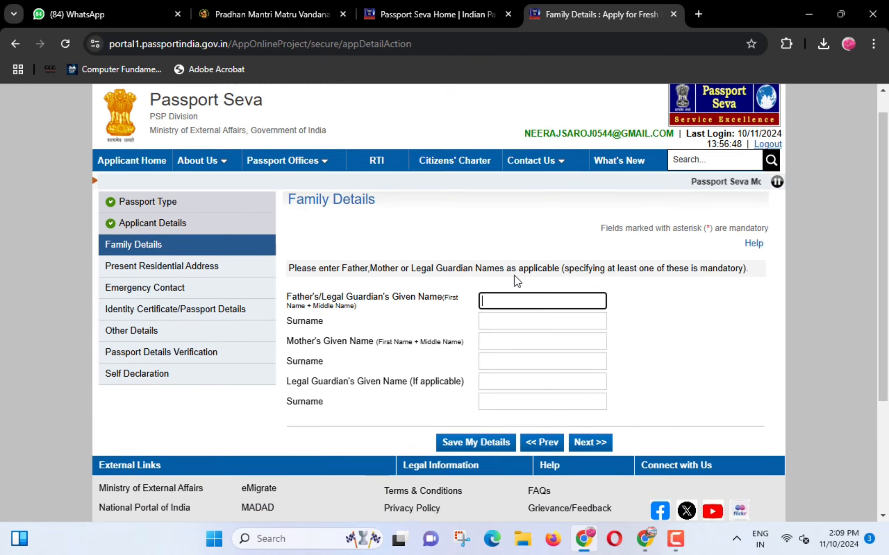
scroll(540, 270, down, 3)
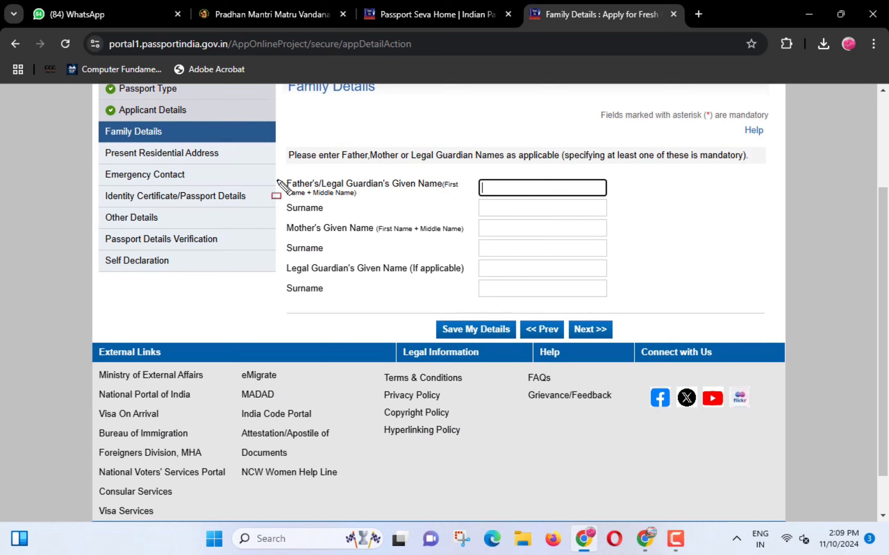
- Enter the father's given name and surname
drag(276, 182, 334, 199)
drag(298, 198, 355, 200)
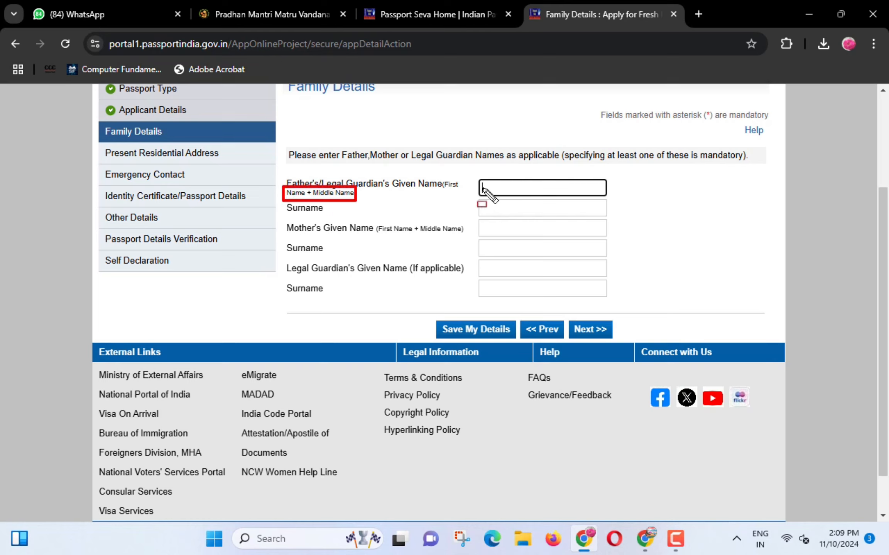
drag(477, 177, 532, 197)
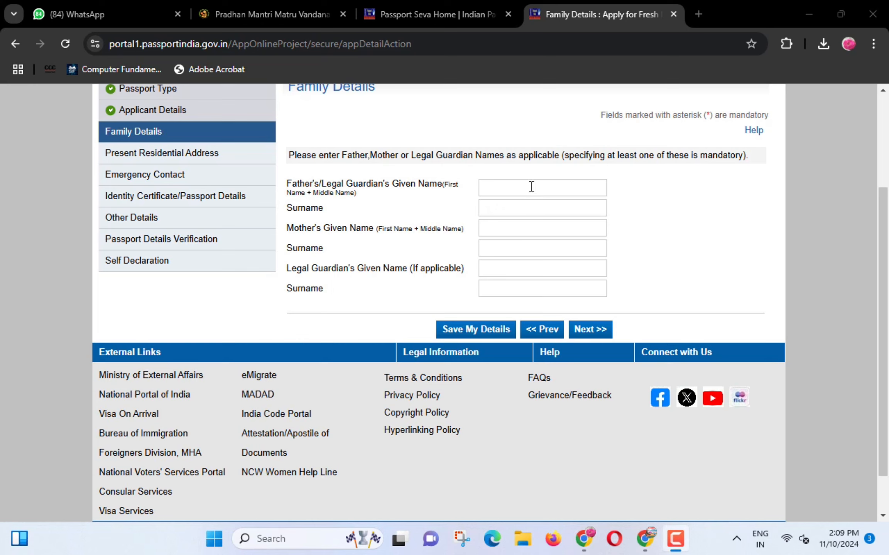
click(531, 187)
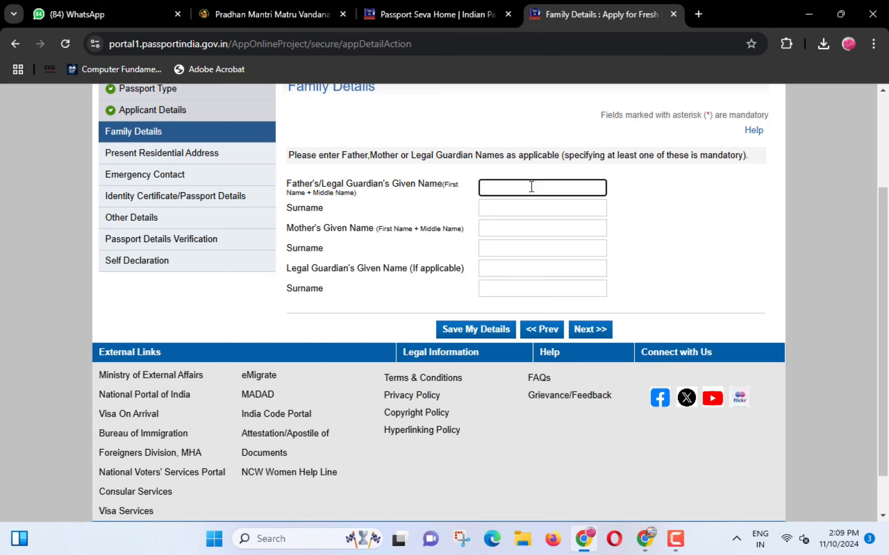
text(KA...)
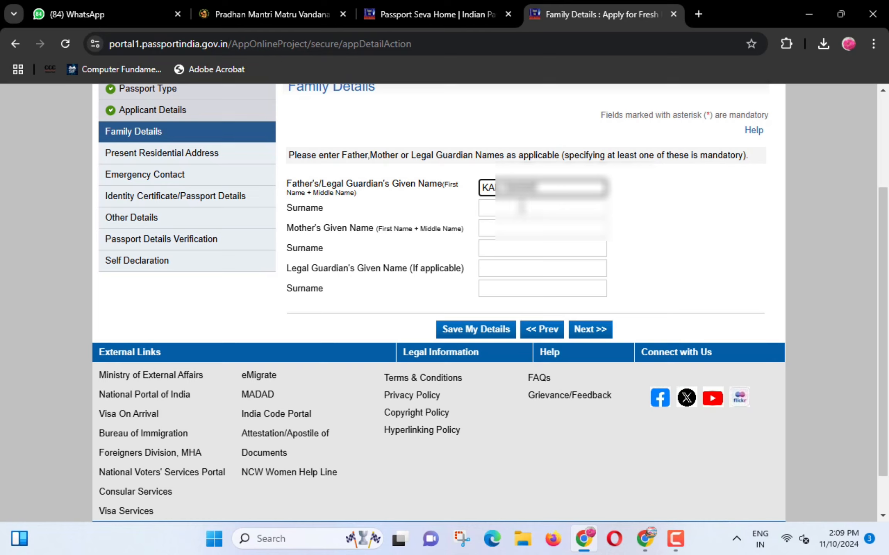
click(522, 208)
text(SA)
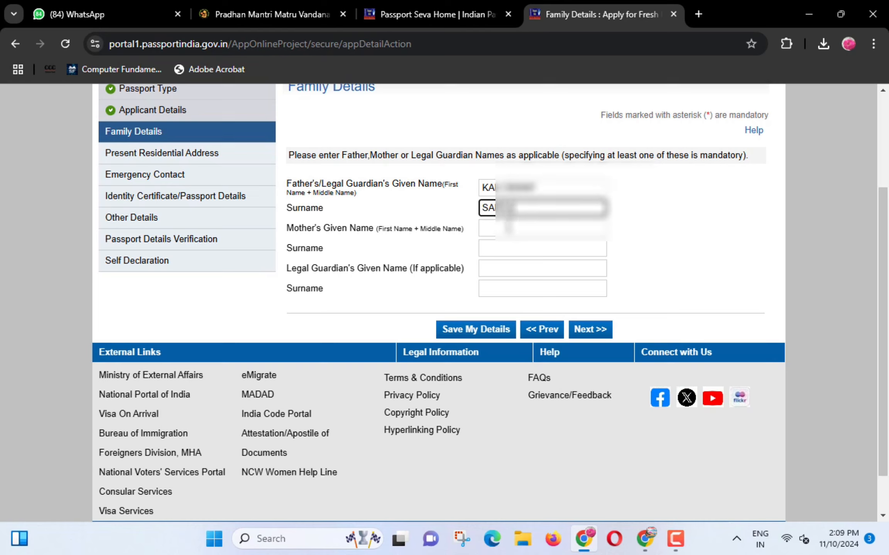
- Enter the mother's given name and surname, then save the family details
click(509, 228)
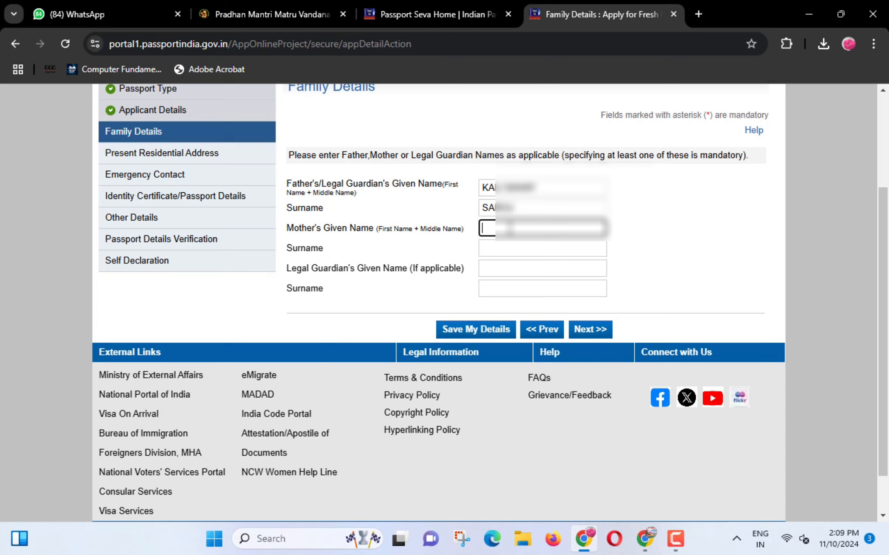
text(PR•••••)
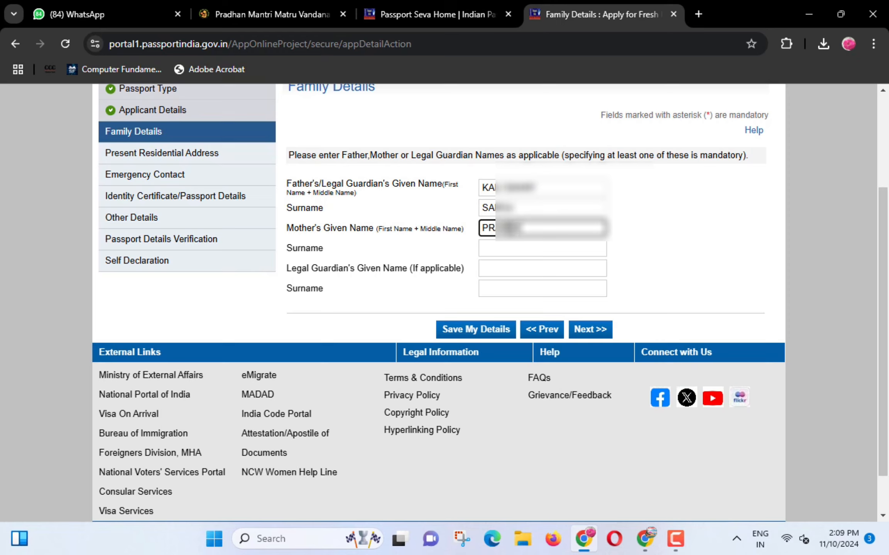
text(••••)
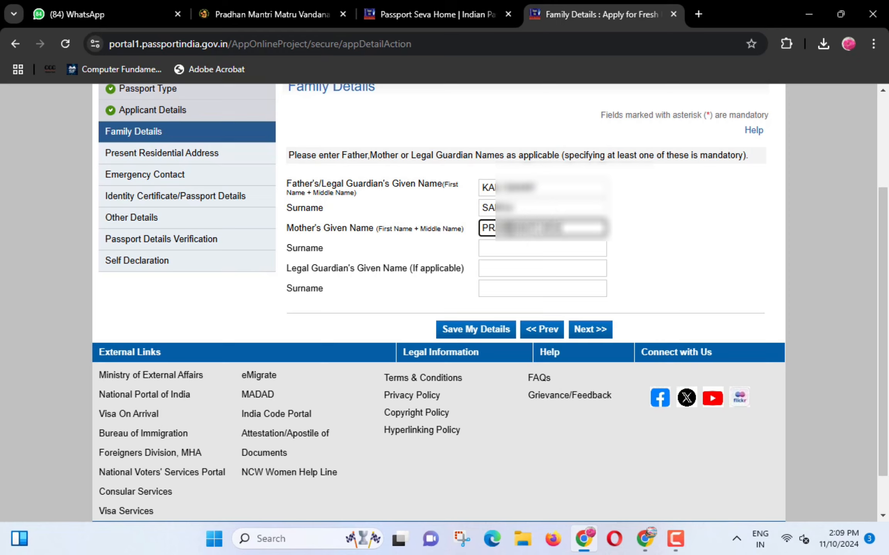
key(BackSpace)
key(BackSpace)
key(BackSpace)
key(BackSpace)
key(Tab)
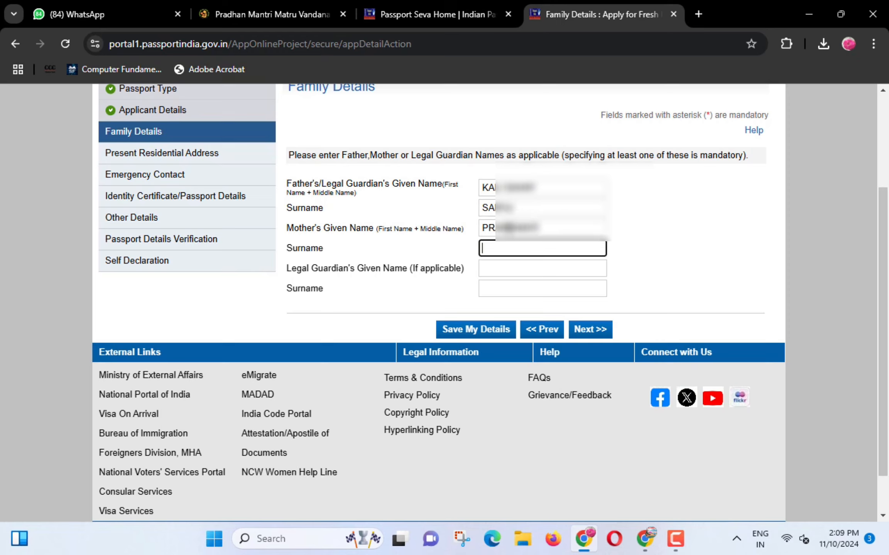
text(DEVI)
click(501, 272)
click(497, 331)
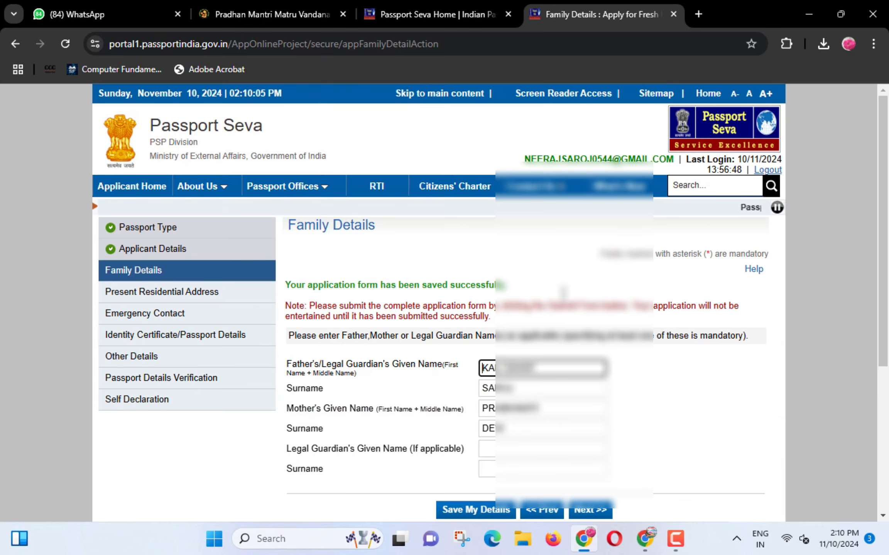
scroll(586, 376, down, 3)
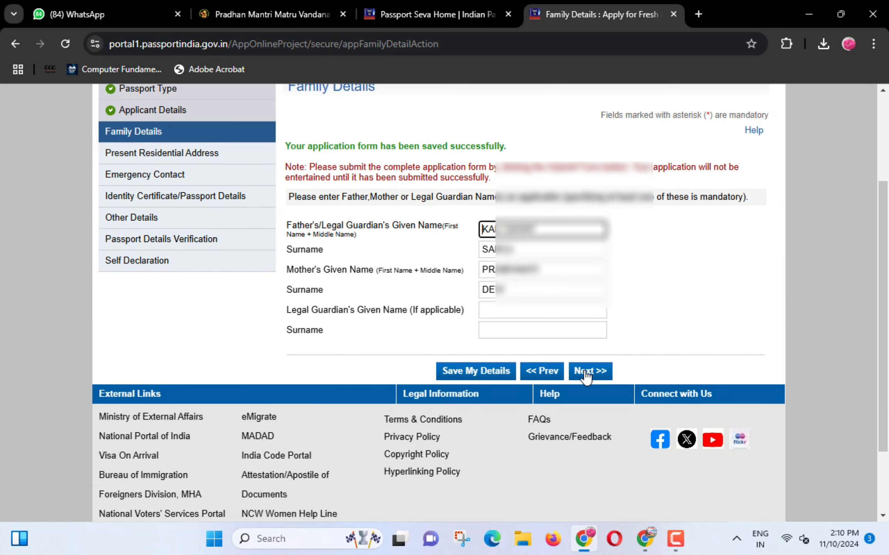
- On the Present Residential Address page, enter the house/street and village or town
click(586, 373)
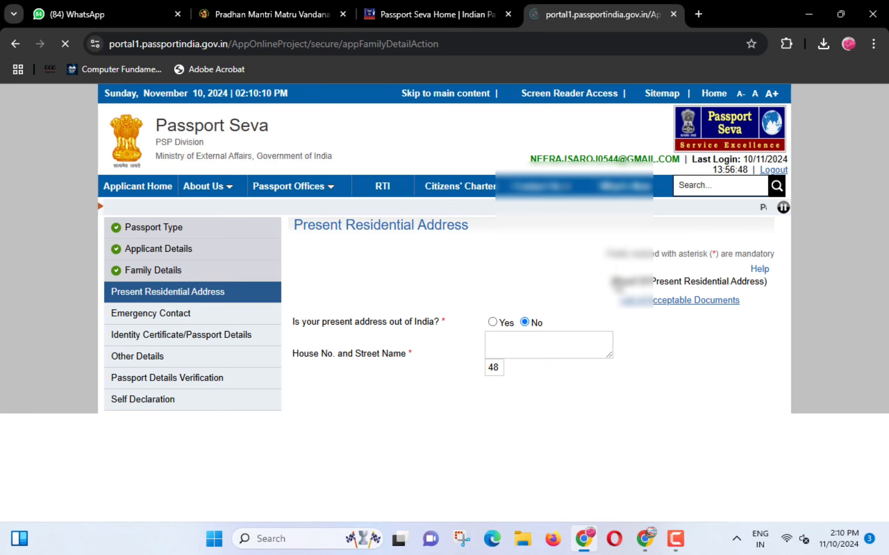
scroll(520, 272, down, 1)
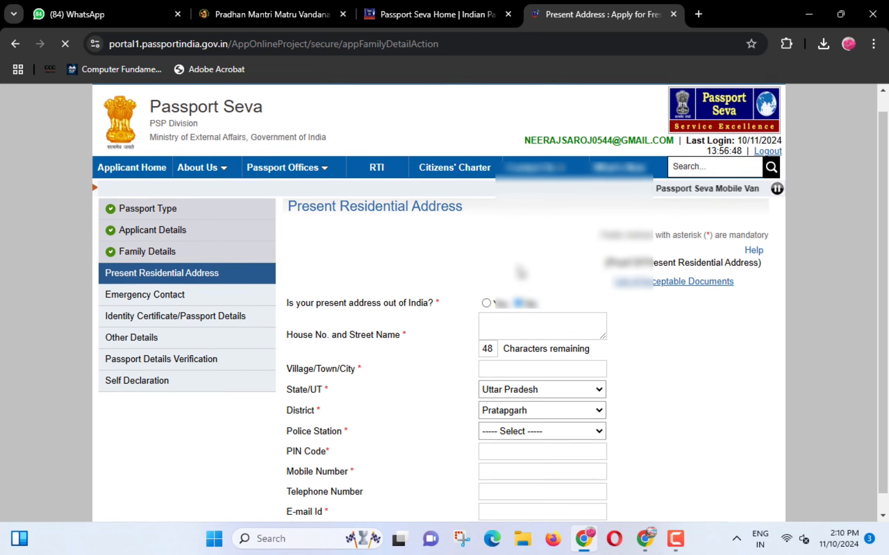
scroll(592, 247, down, 3)
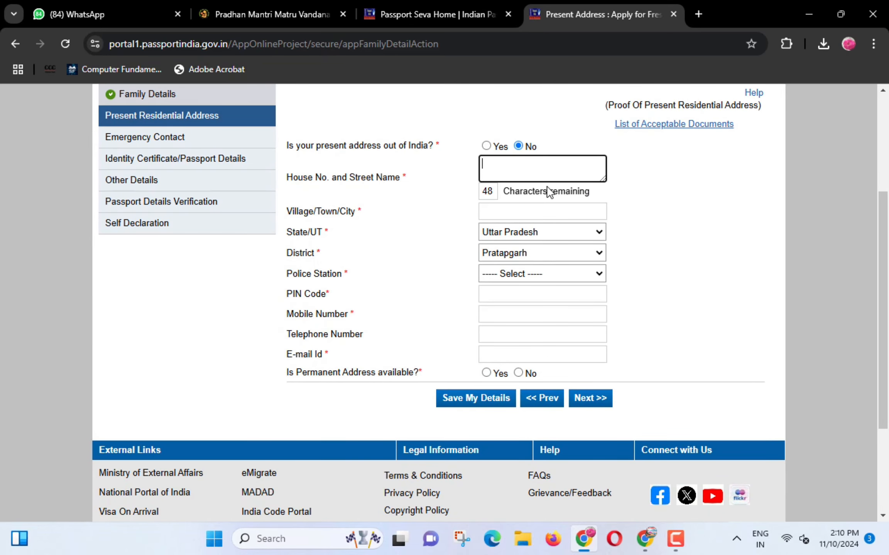
mouse_move(279, 170)
mouse_down()
mouse_move(280, 185)
mouse_move(384, 199)
mouse_move(420, 195)
mouse_up()
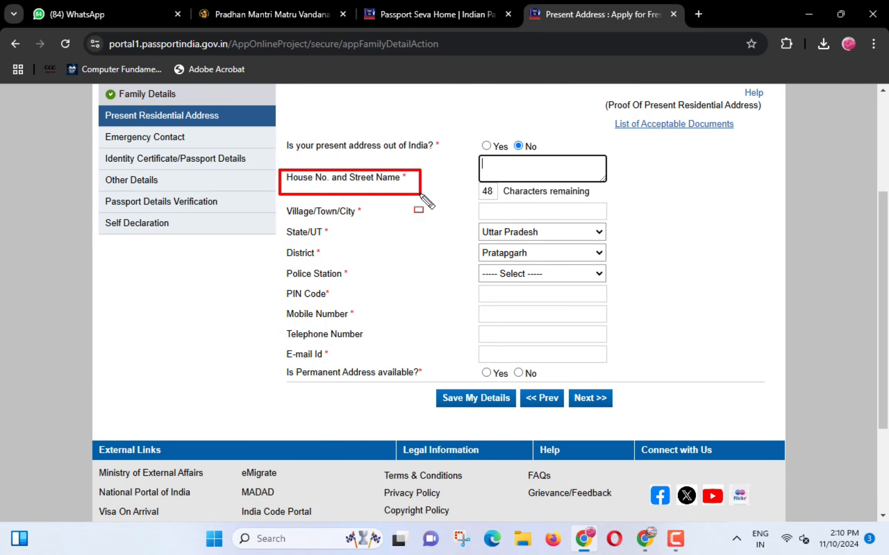
key(Escape)
click(524, 165)
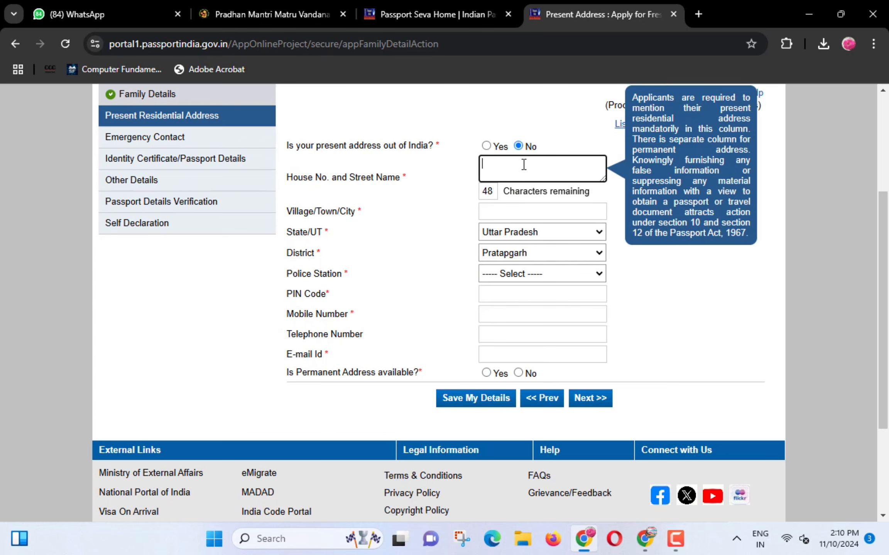
text(VILLAGE)
drag(283, 202, 359, 218)
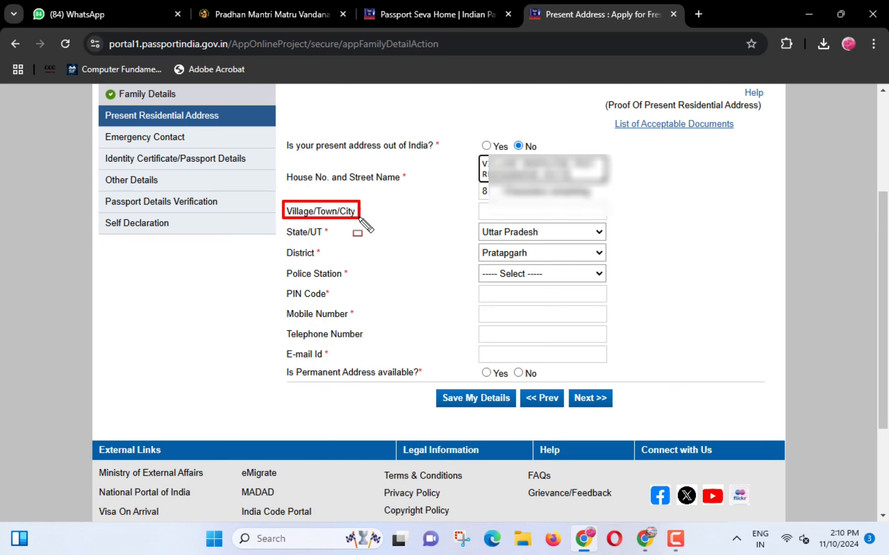
click(506, 211)
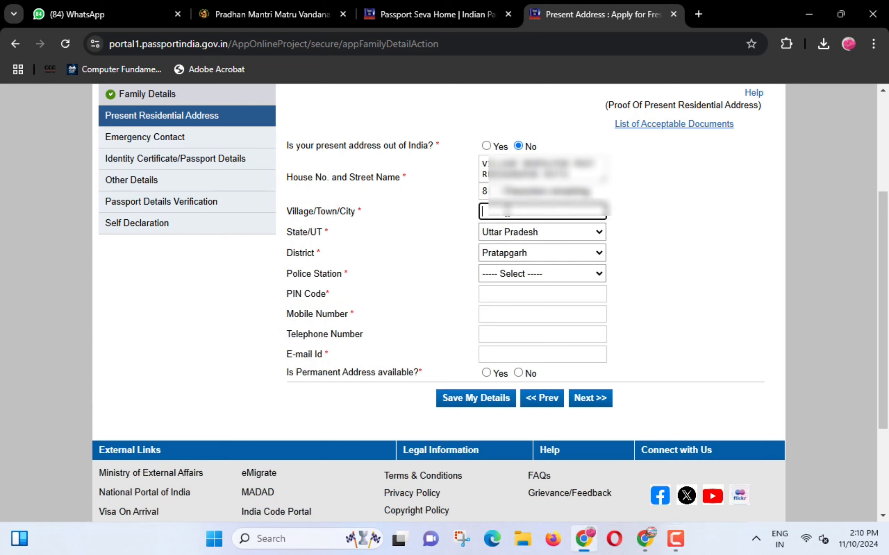
text(B)
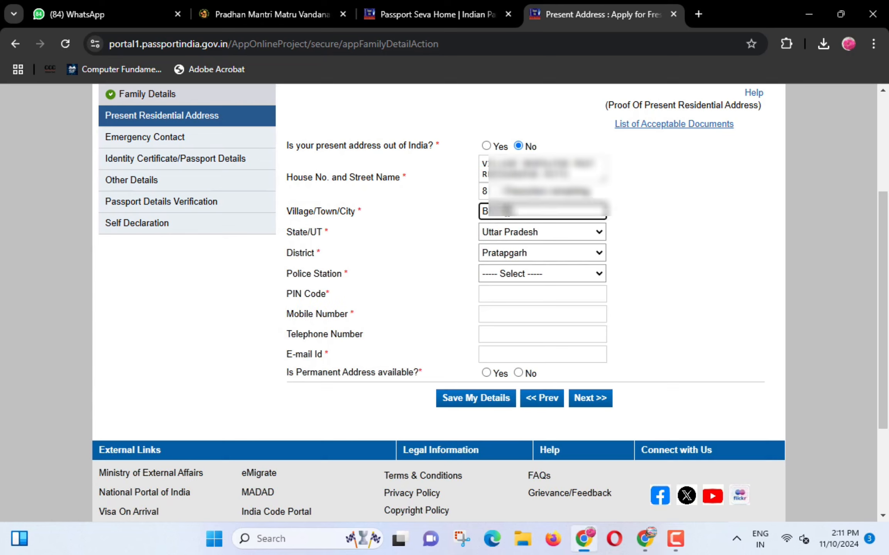
text(HOPALPUR)
- Choose the police station and enter the PIN code and mobile number
click(509, 273)
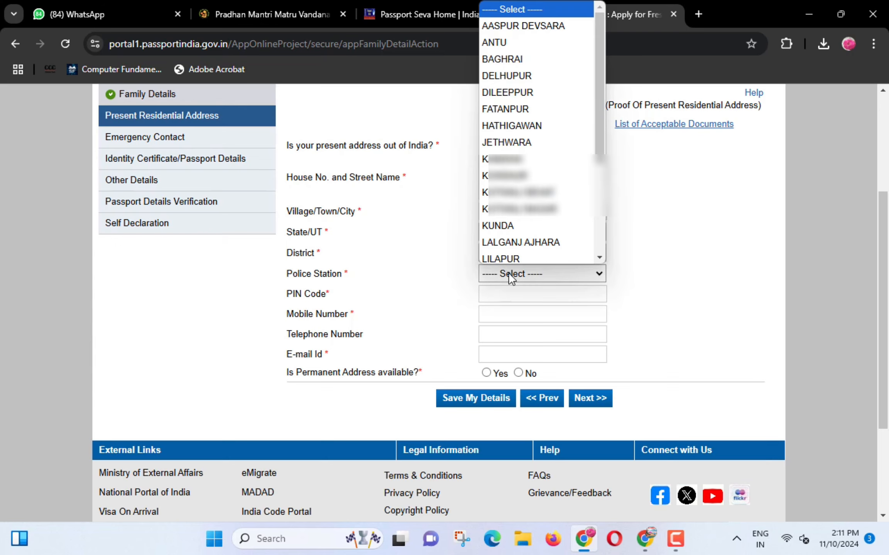
key(p)
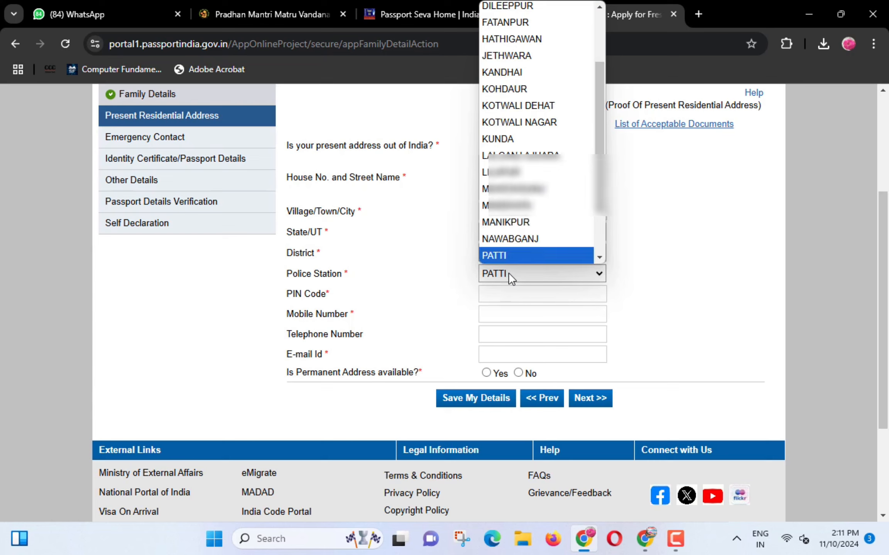
key(Return)
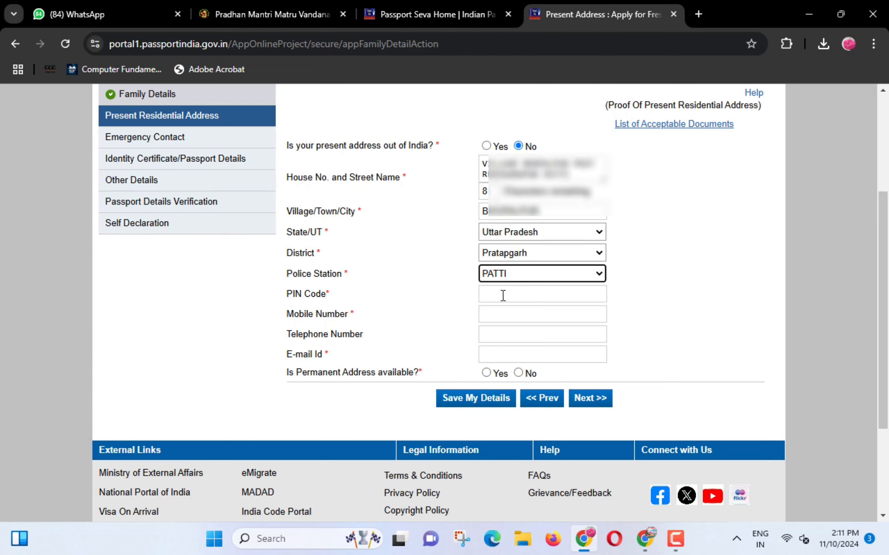
click(501, 294)
text(230135)
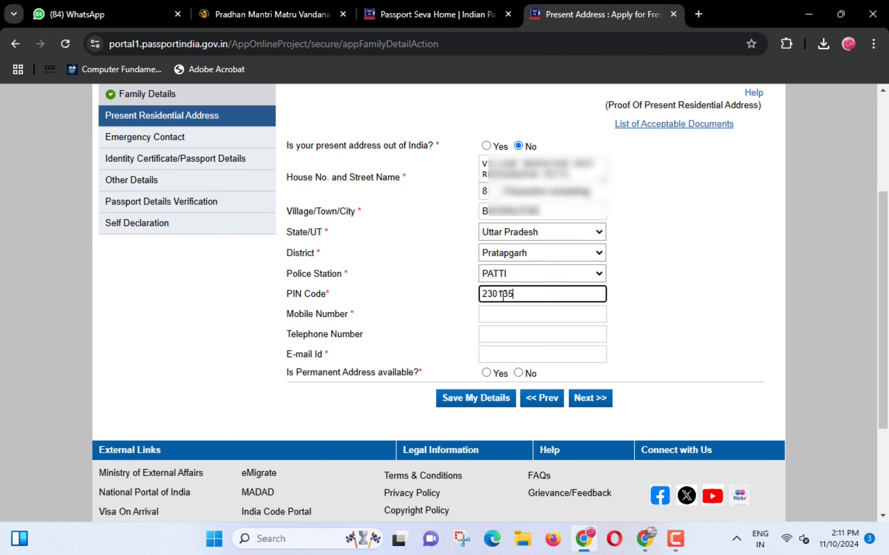
click(502, 315)
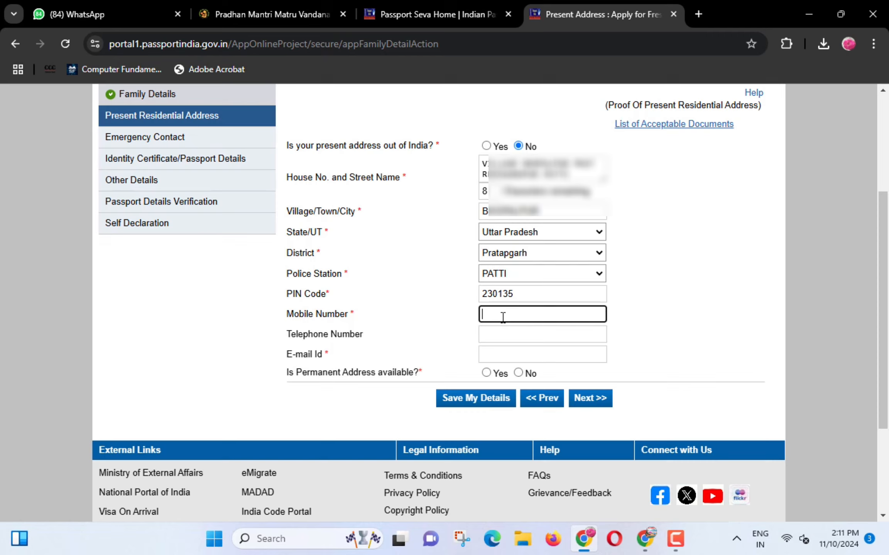
text(89)
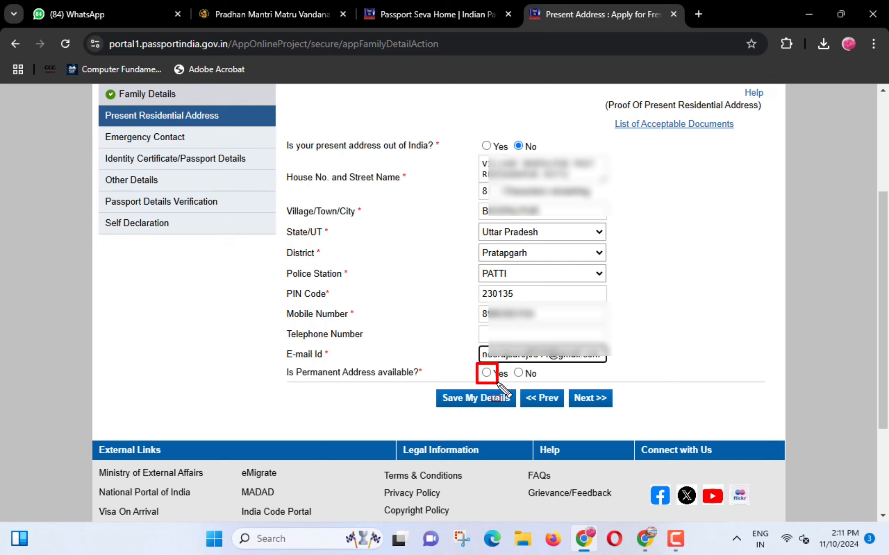
- Mark the permanent address as same as present, save, and dismiss the notices
click(486, 373)
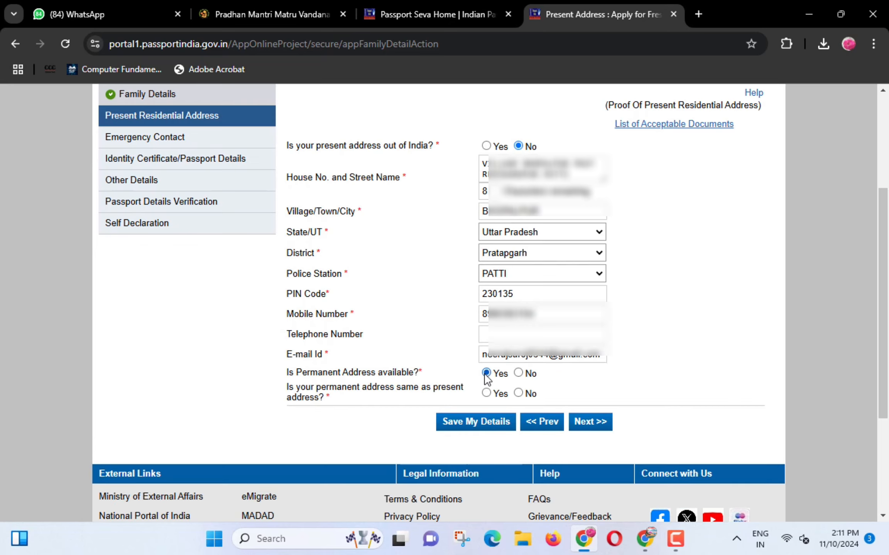
click(487, 393)
click(481, 424)
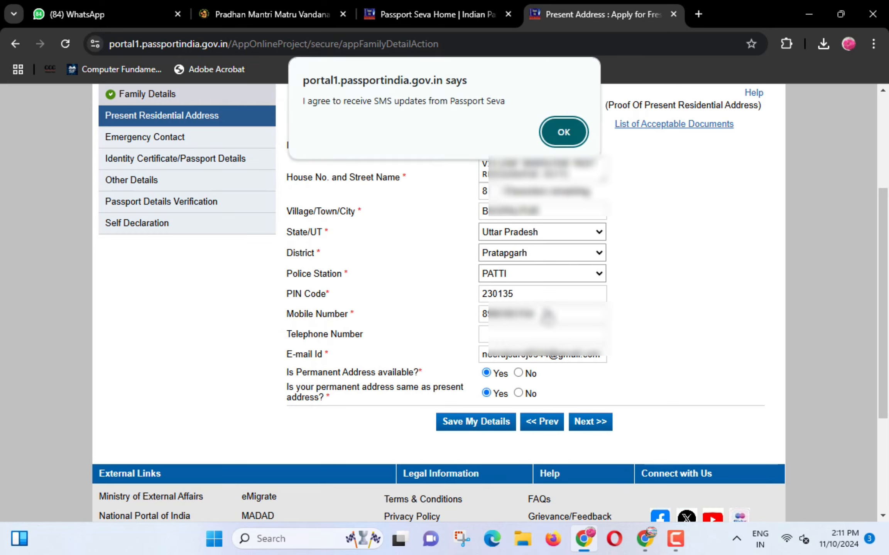
click(564, 132)
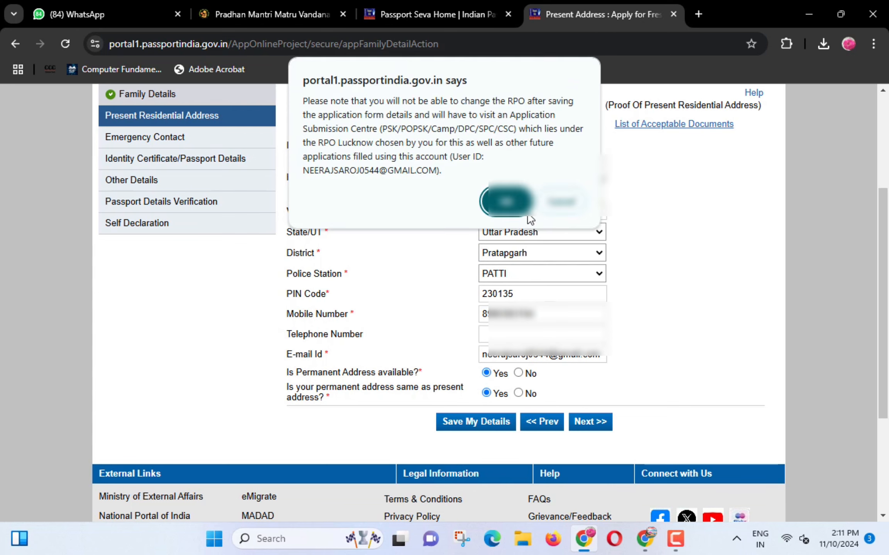
click(508, 200)
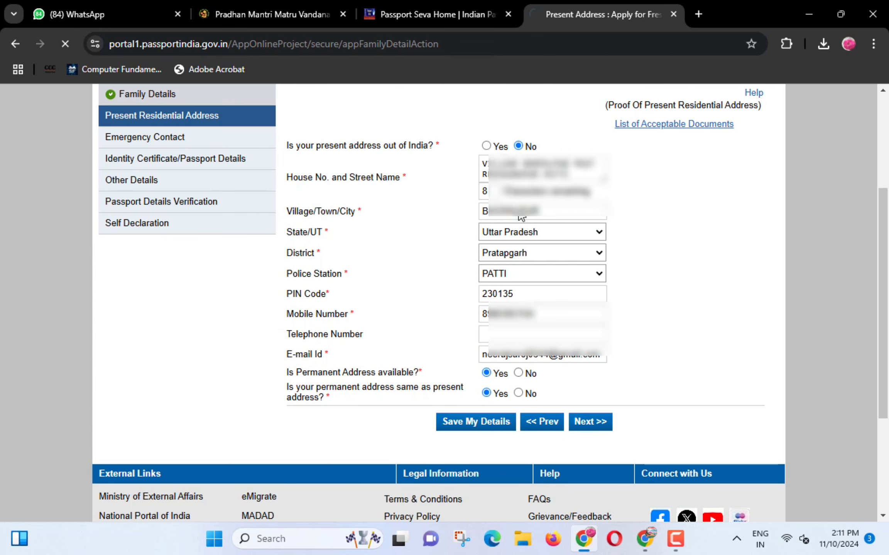
- Enter the emergency contact's name, address and mobile number, then save them
click(593, 424)
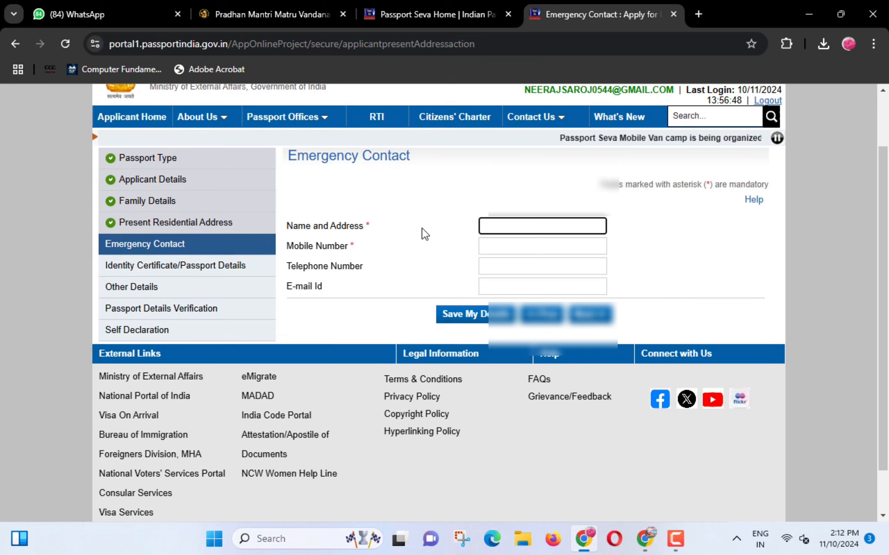
mouse_move(276, 212)
mouse_down()
mouse_move(280, 222)
mouse_move(373, 240)
mouse_up()
key(Escape)
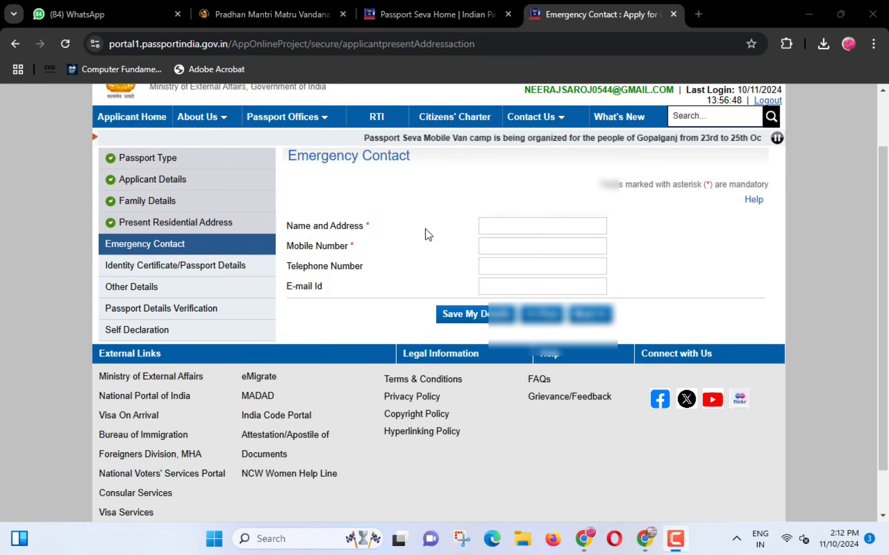
click(514, 228)
text(nee)
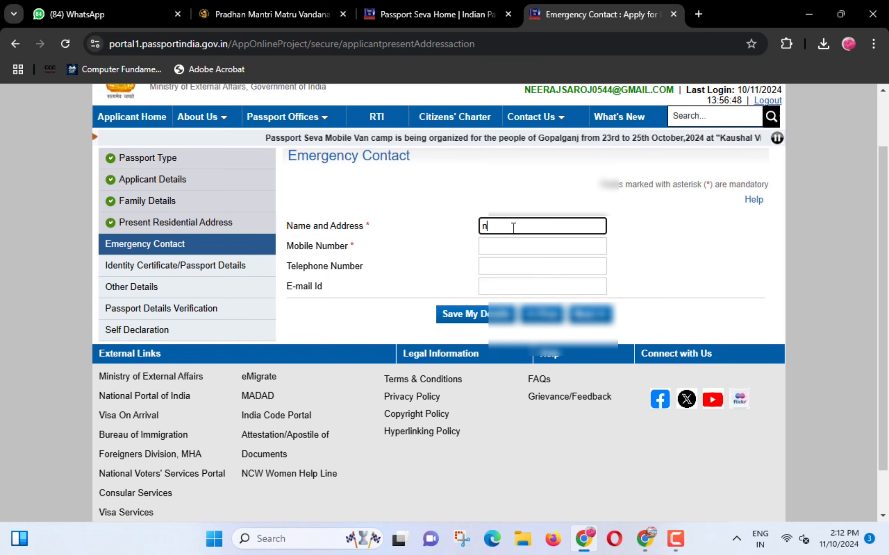
key(BackSpace)
key(BackSpace)
key(BackSpace)
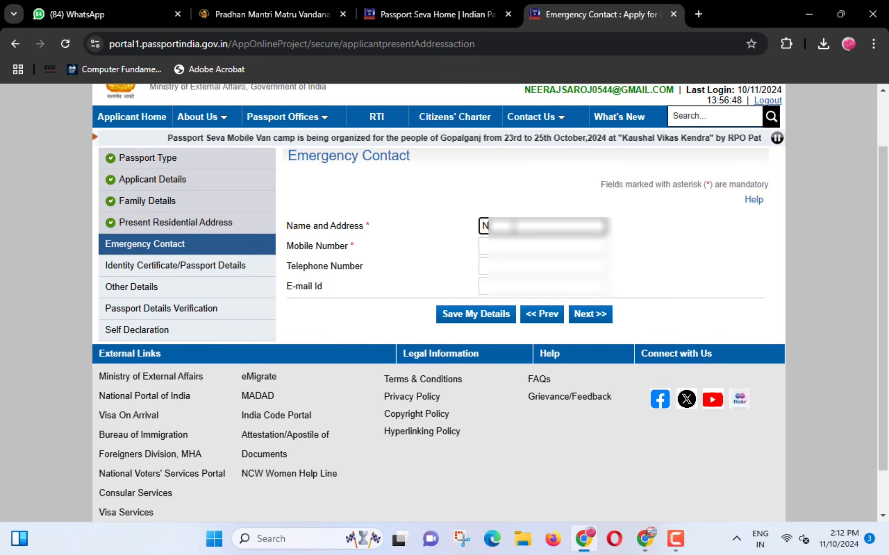
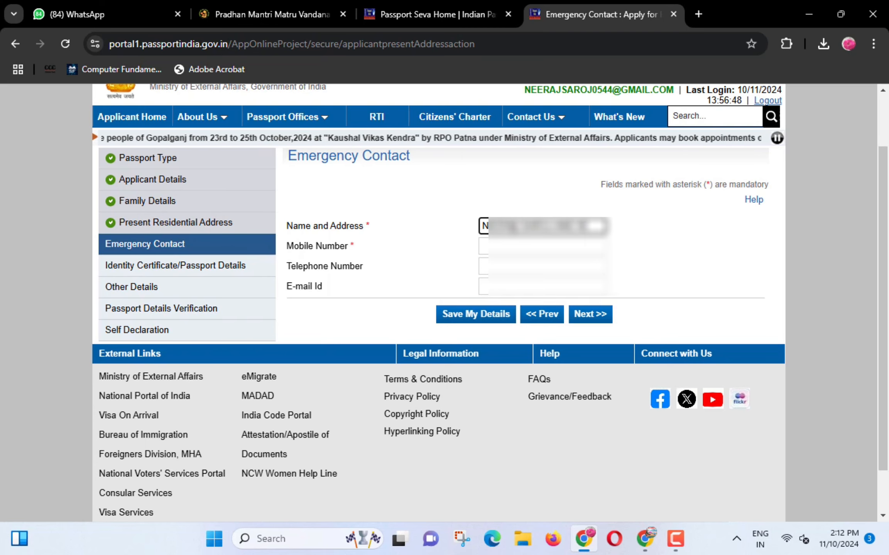
text(PO)
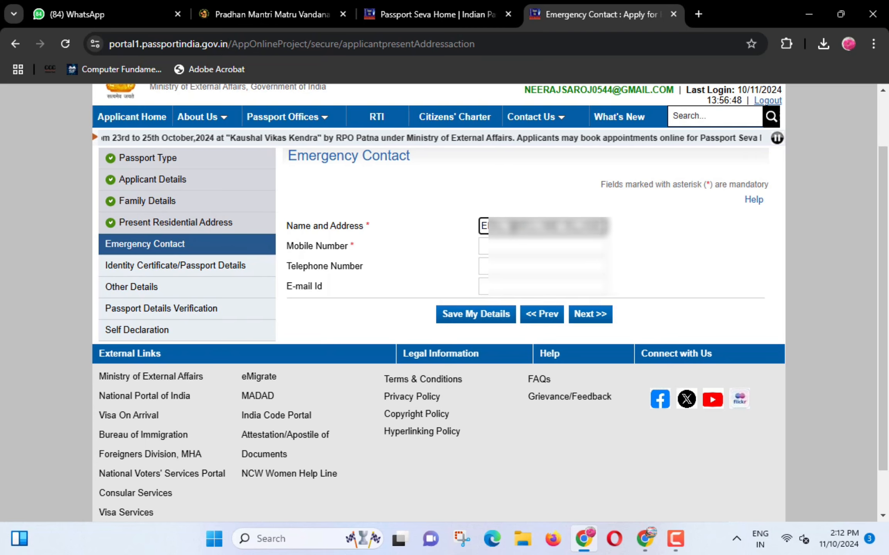
text(ST DIST)
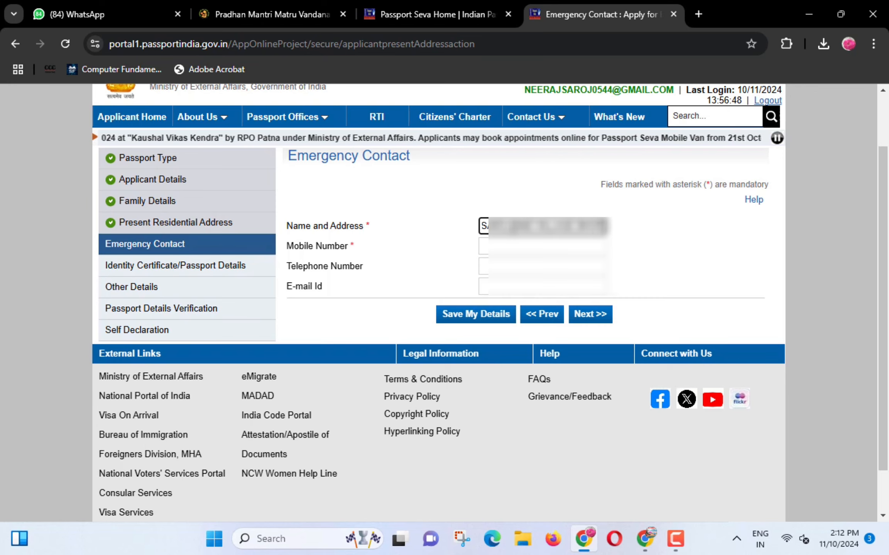
text( PRA)
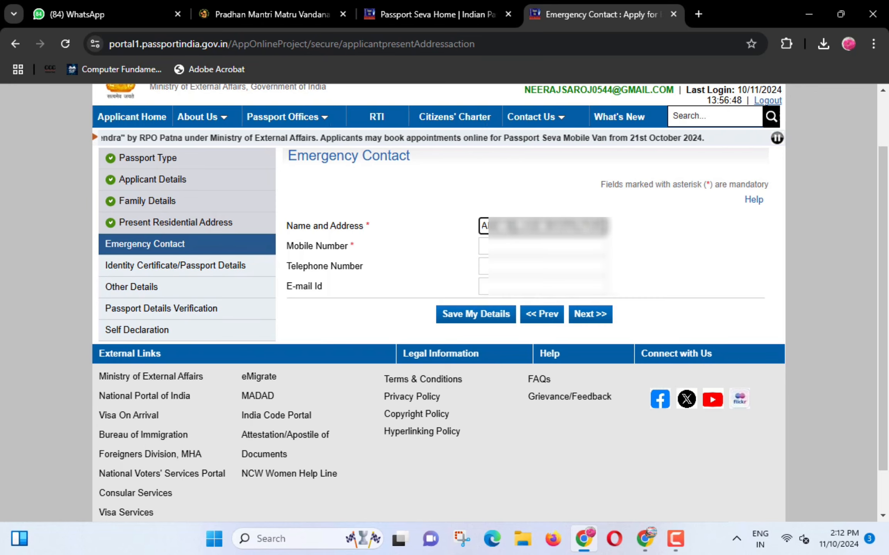
text(TAPGAR)
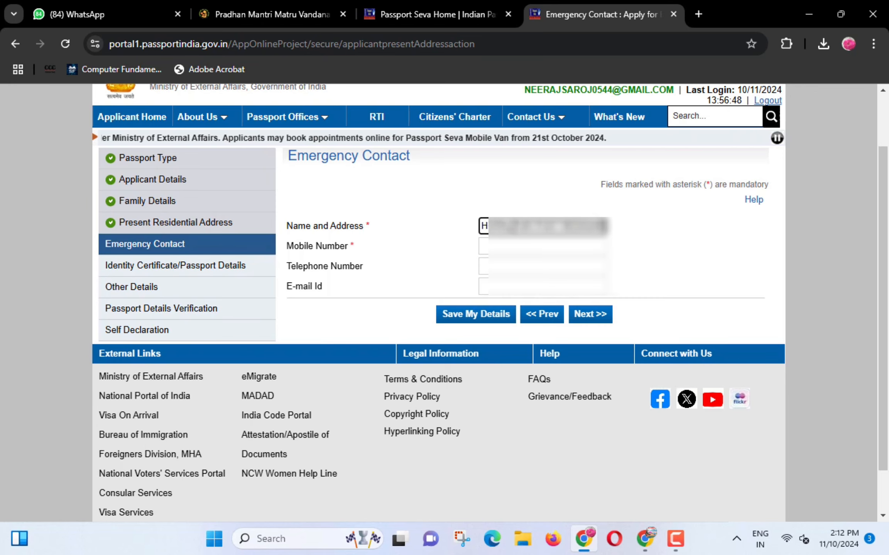
key(Tab)
text(89)
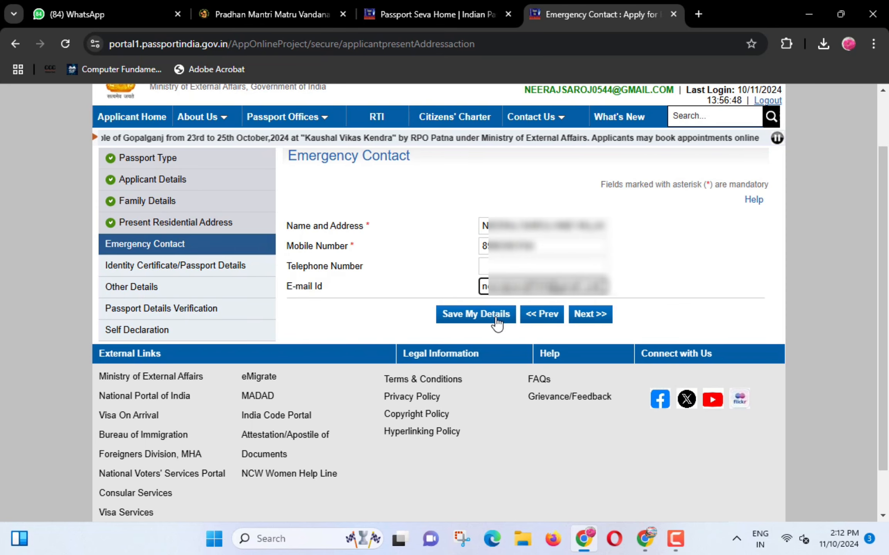
click(496, 320)
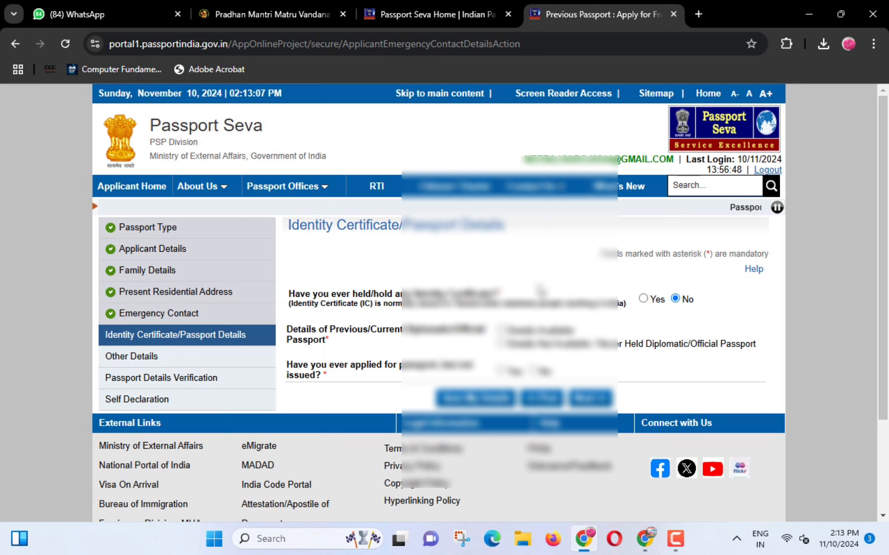
- Mark that no diplomatic or official passport was ever held
scroll(539, 292, down, 2)
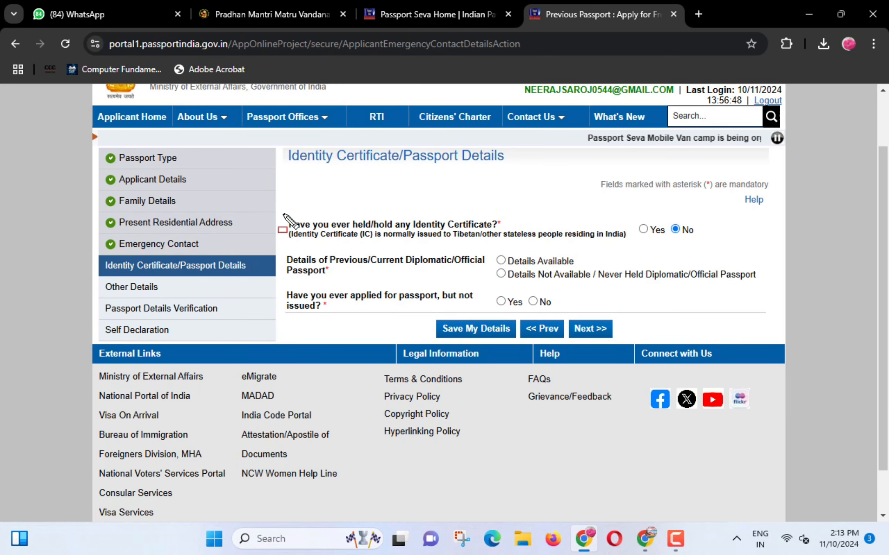
mouse_move(282, 214)
mouse_down()
mouse_move(334, 237)
mouse_move(419, 237)
mouse_move(482, 253)
mouse_move(494, 245)
mouse_move(640, 246)
mouse_move(628, 243)
mouse_up()
key(Escape)
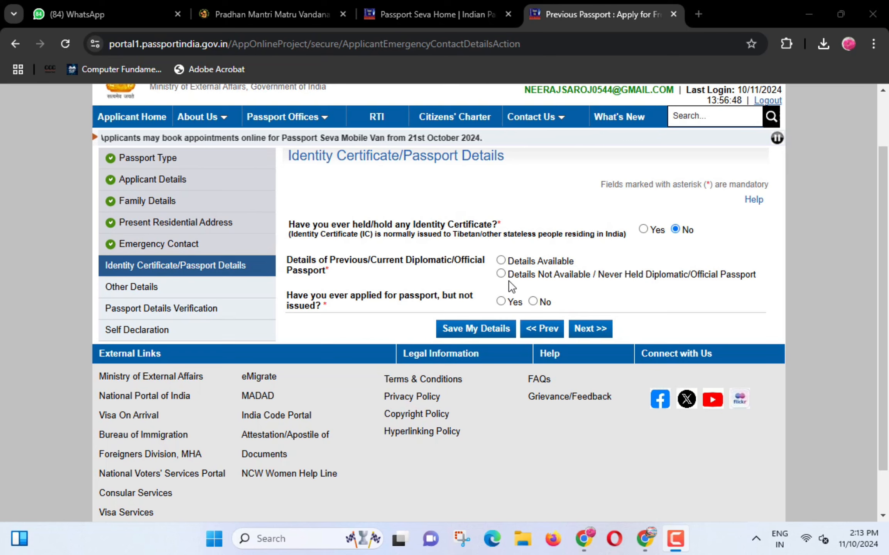
click(501, 274)
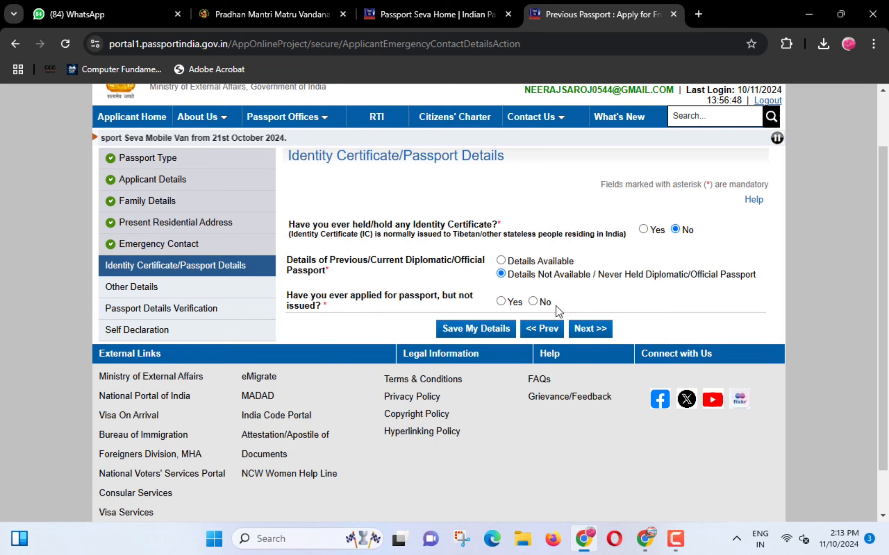
- Save passport details, then answer No to criminal-proceedings, warrant and foreign citizenship/passport questions
click(481, 330)
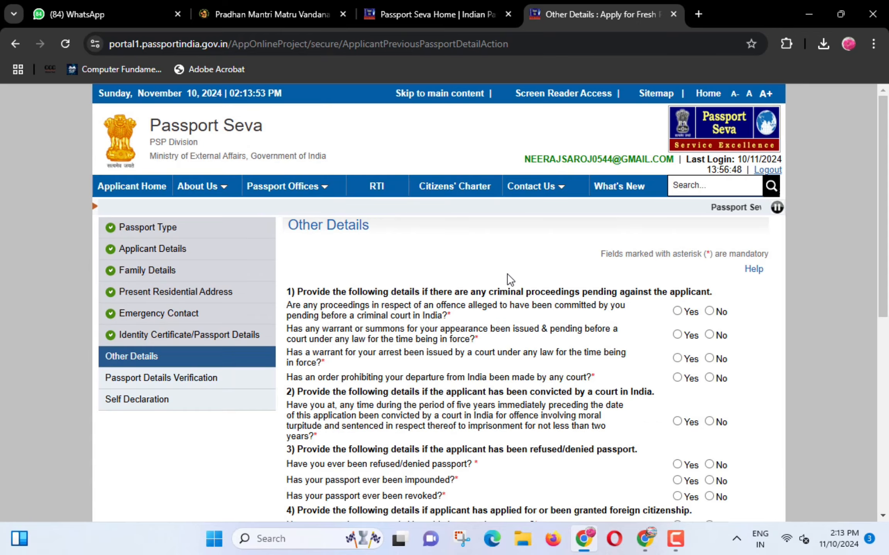
scroll(507, 282, down, 3)
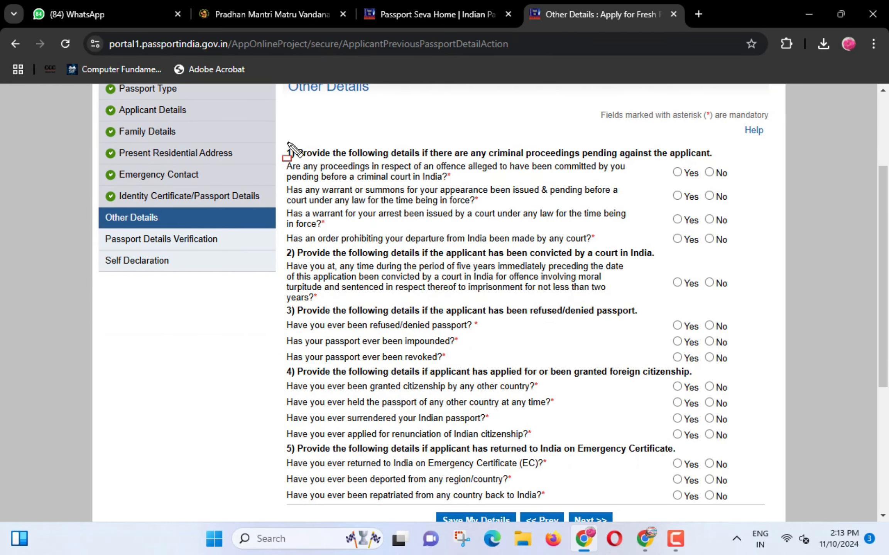
mouse_move(287, 142)
mouse_down()
mouse_move(372, 160)
mouse_move(610, 159)
mouse_up()
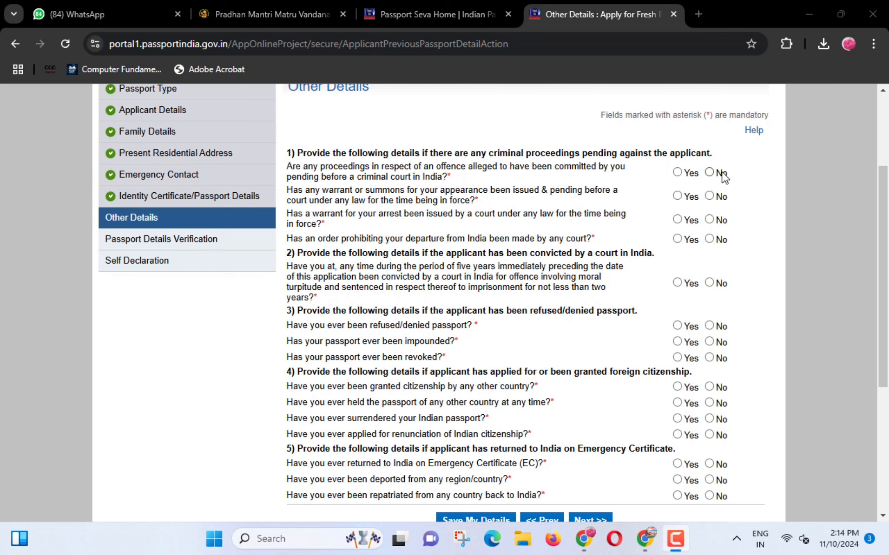
click(709, 172)
click(709, 196)
click(709, 220)
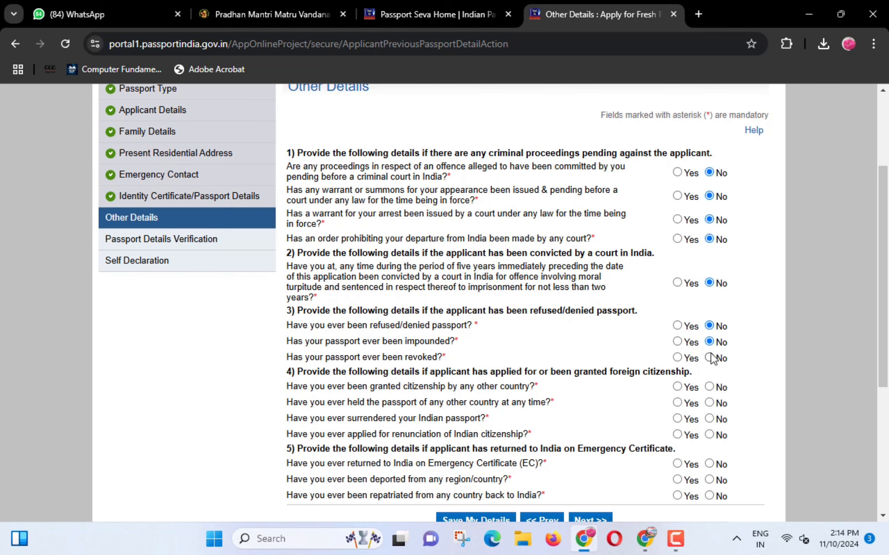
click(709, 387)
click(709, 403)
- Continue to the Passport Details Verification preview
scroll(736, 394, down, 4)
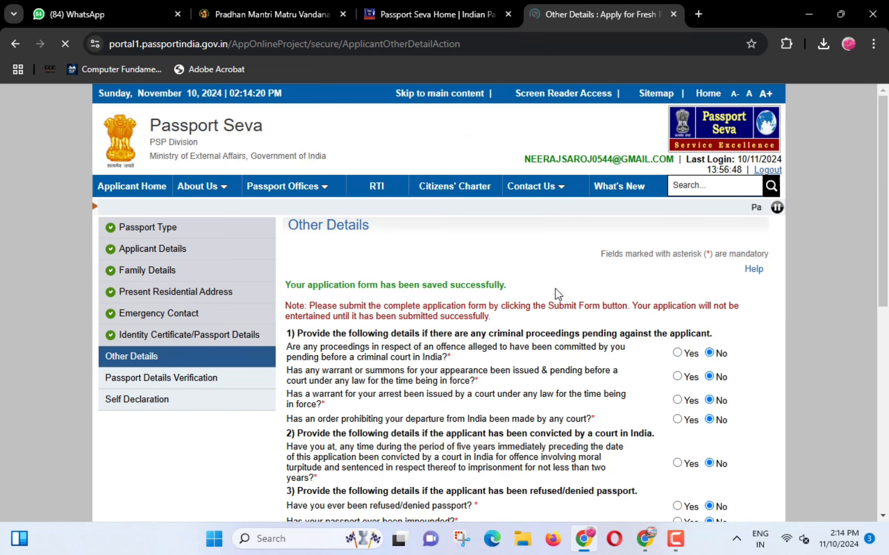
scroll(556, 304, down, 7)
click(589, 355)
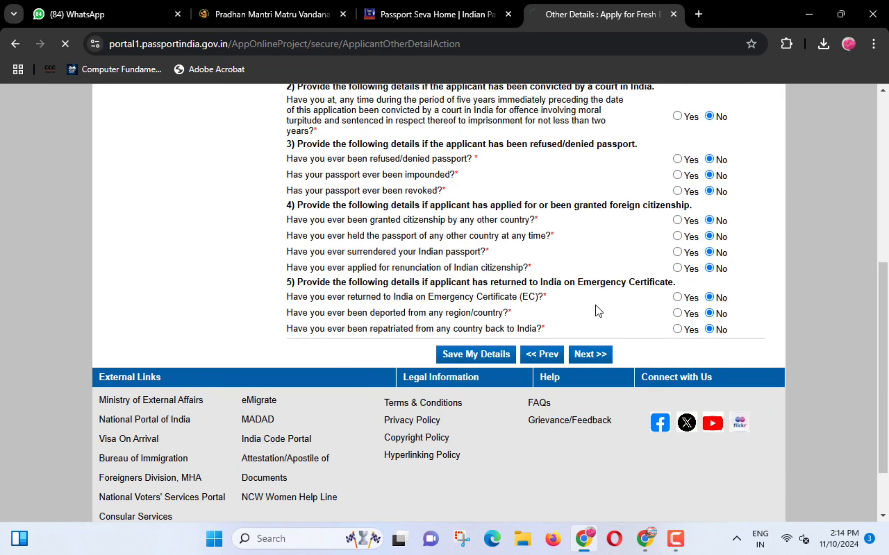
scroll(597, 308, down, 4)
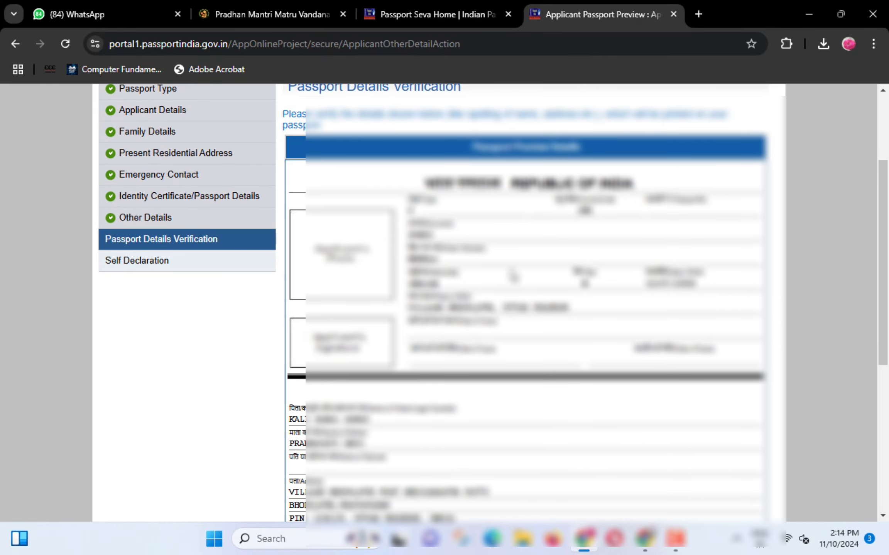
- Scroll through the Passport Details Verification preview
scroll(513, 276, down, 2)
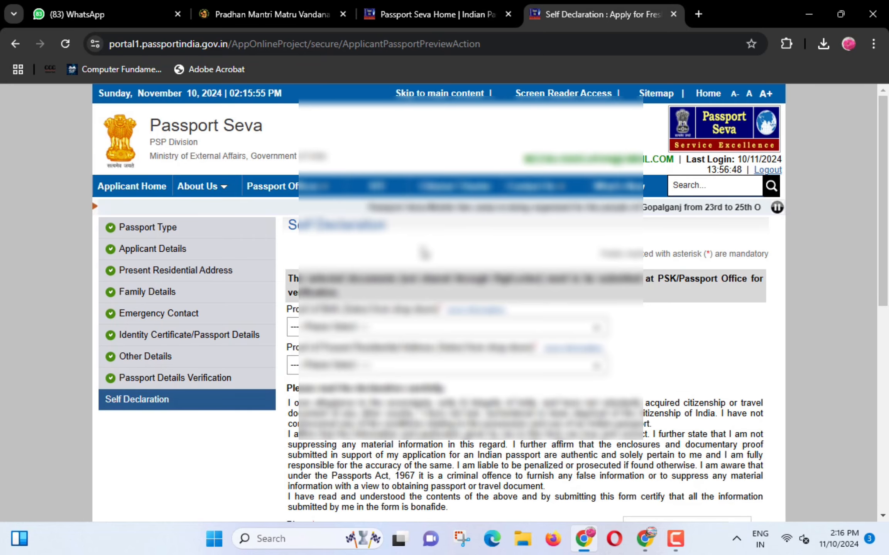
scroll(423, 252, down, 3)
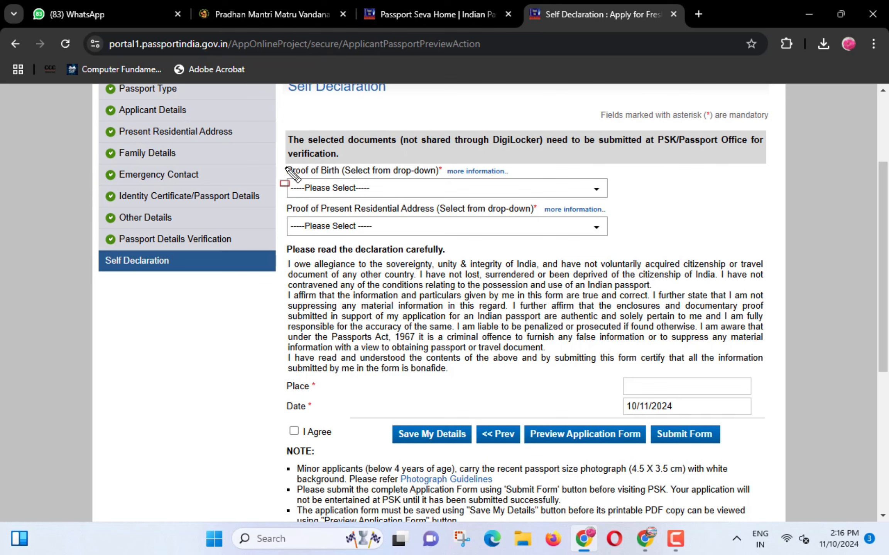
- Choose PAN Card as the proof of birth document
mouse_move(279, 156)
mouse_down()
mouse_move(311, 179)
mouse_move(463, 180)
mouse_up()
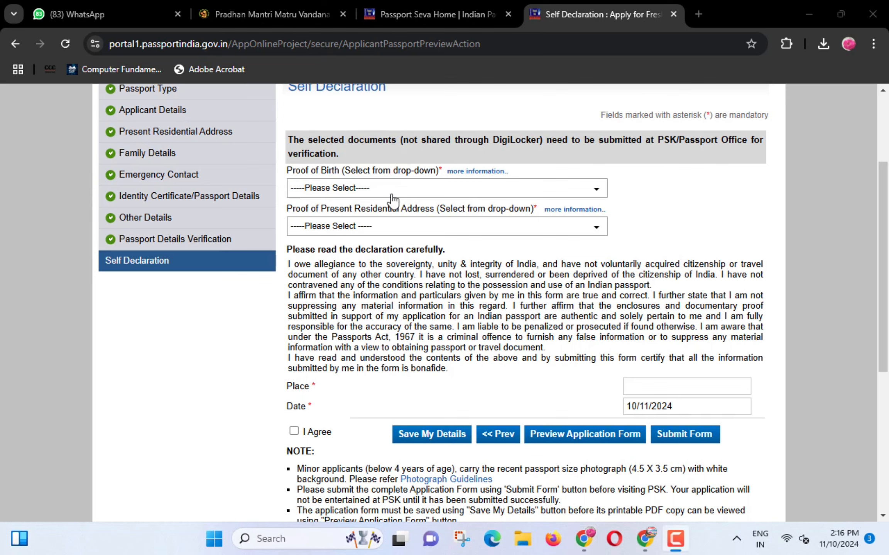
click(379, 189)
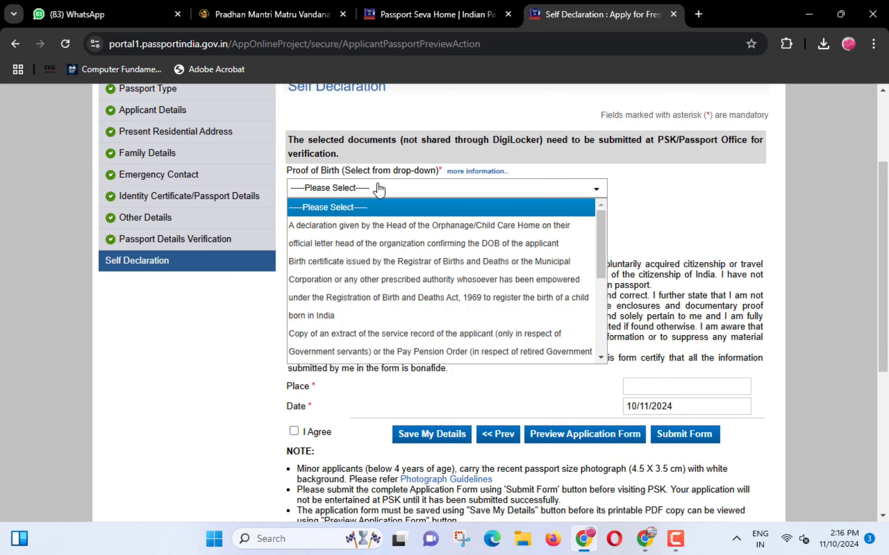
scroll(355, 304, down, 2)
scroll(354, 304, down, 2)
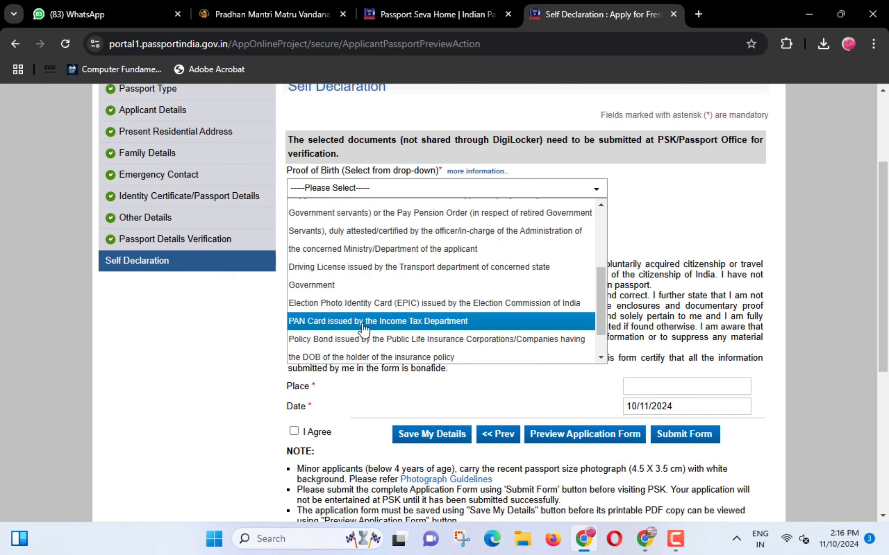
click(389, 322)
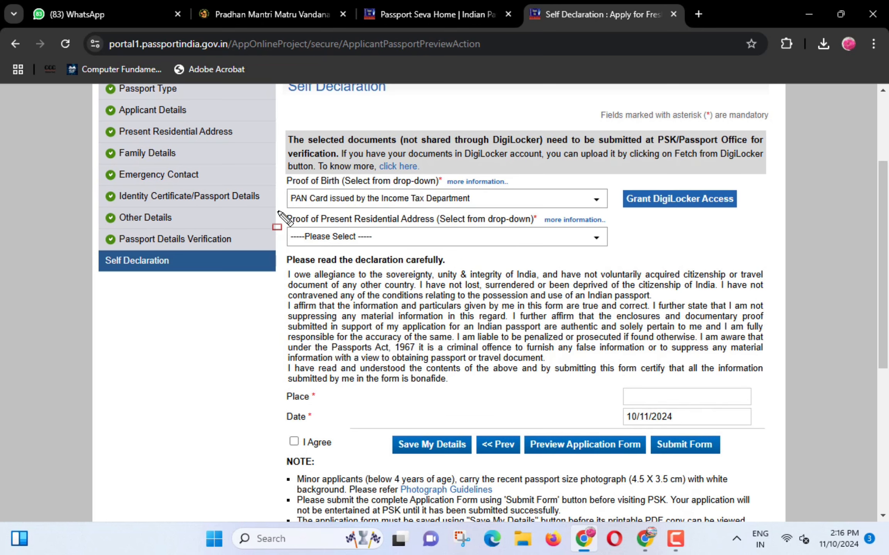
- Choose Aadhaar Card as the proof of address document
drag(332, 223, 432, 226)
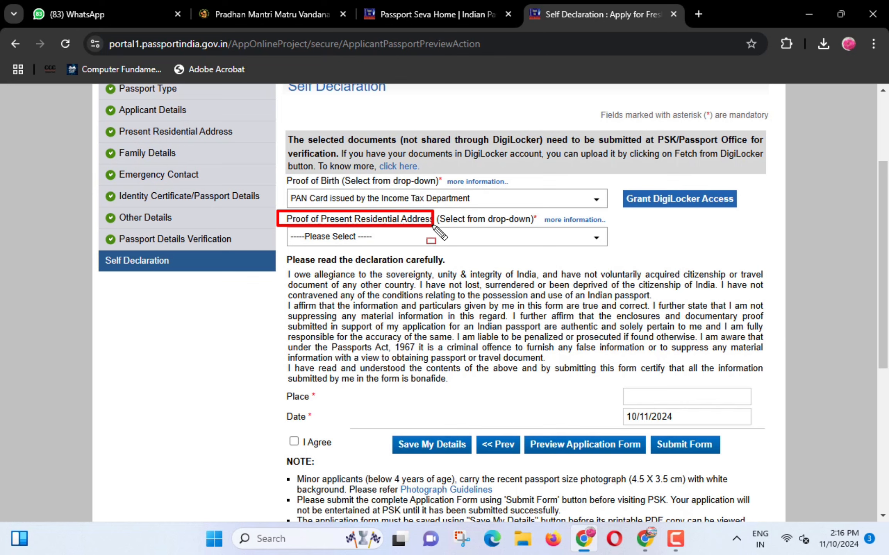
click(359, 236)
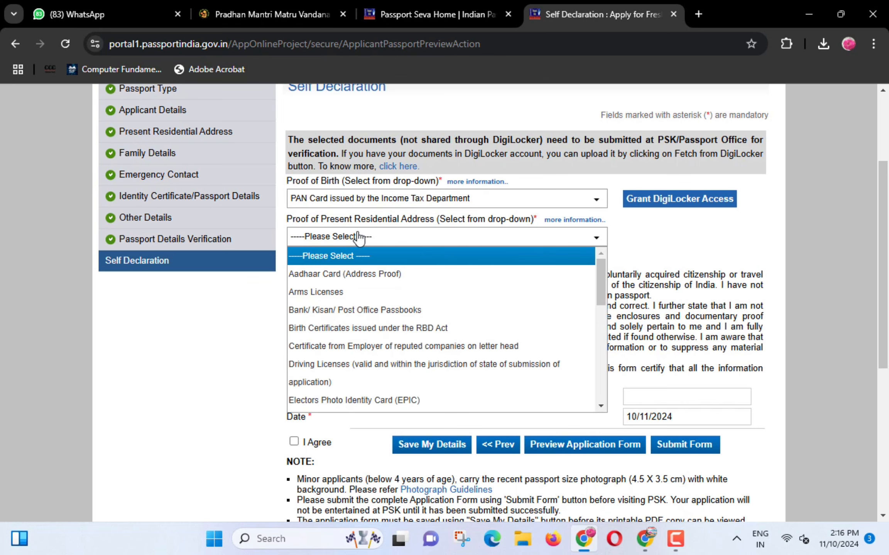
click(328, 275)
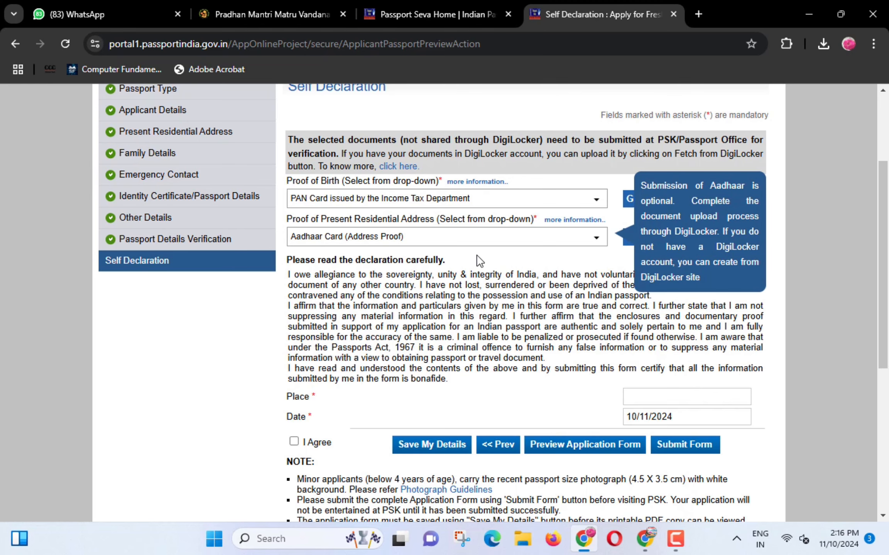
scroll(480, 261, down, 3)
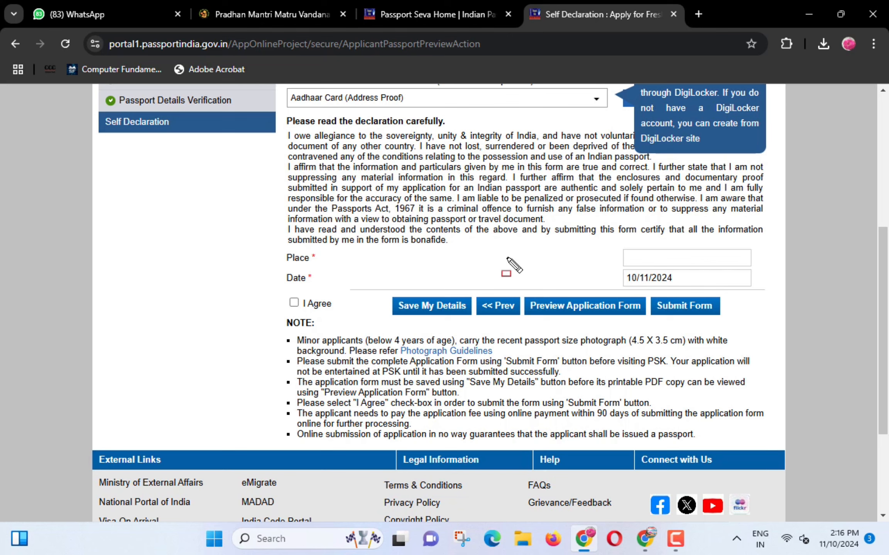
- Select the Place field and annotate the I Agree declaration and Submit Form areas
drag(274, 248, 326, 267)
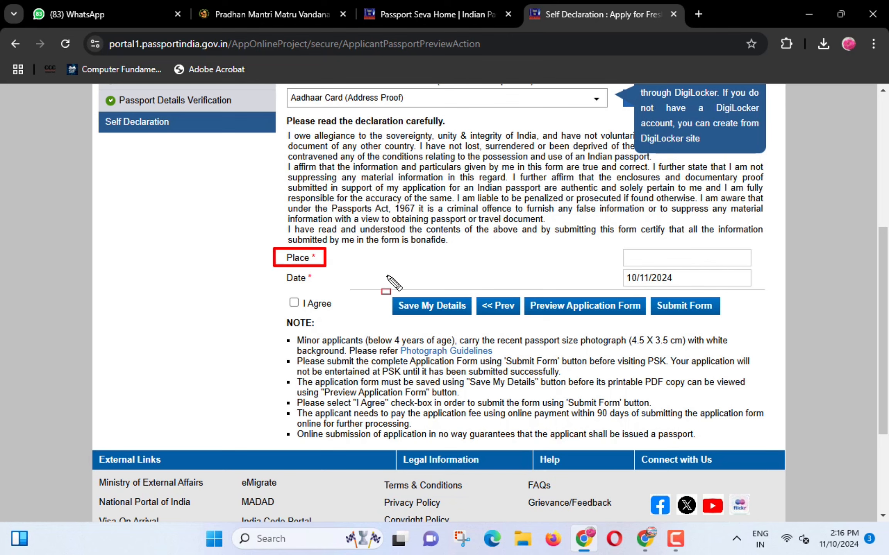
mouse_move(623, 245)
mouse_down()
mouse_move(625, 254)
mouse_move(716, 270)
mouse_up()
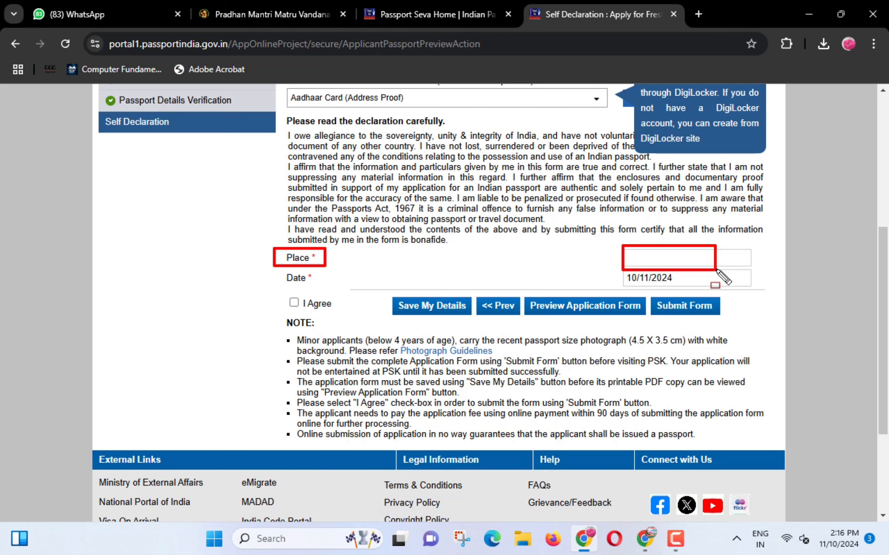
key(Escape)
click(696, 259)
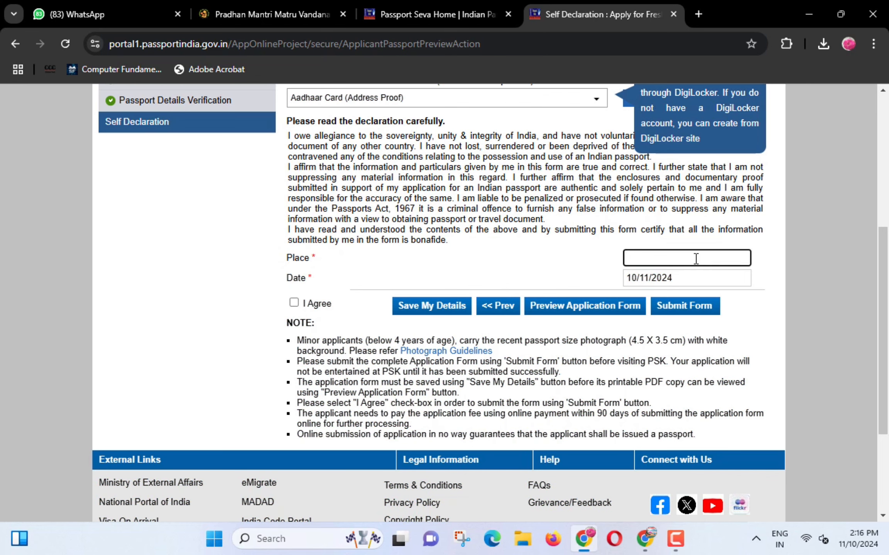
drag(274, 294, 303, 311)
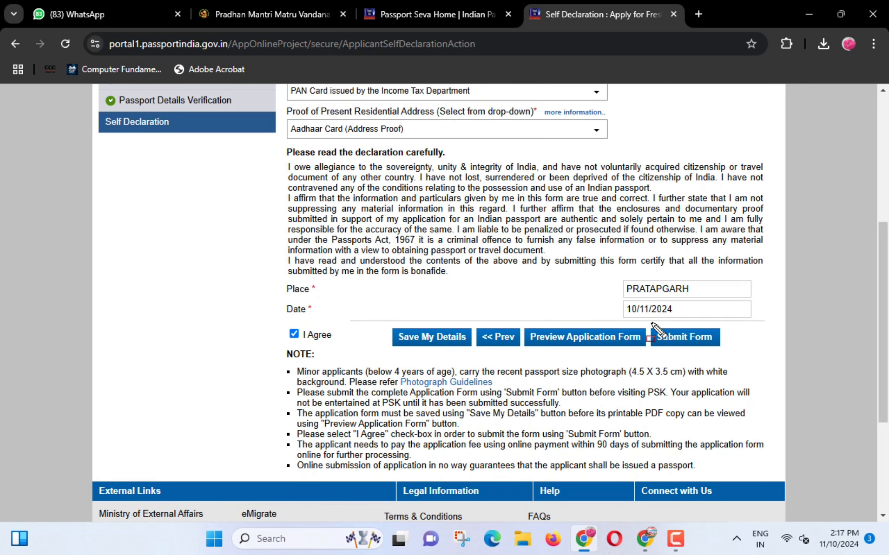
mouse_move(651, 323)
mouse_down()
mouse_move(675, 352)
mouse_move(727, 350)
mouse_up()
key(Escape)
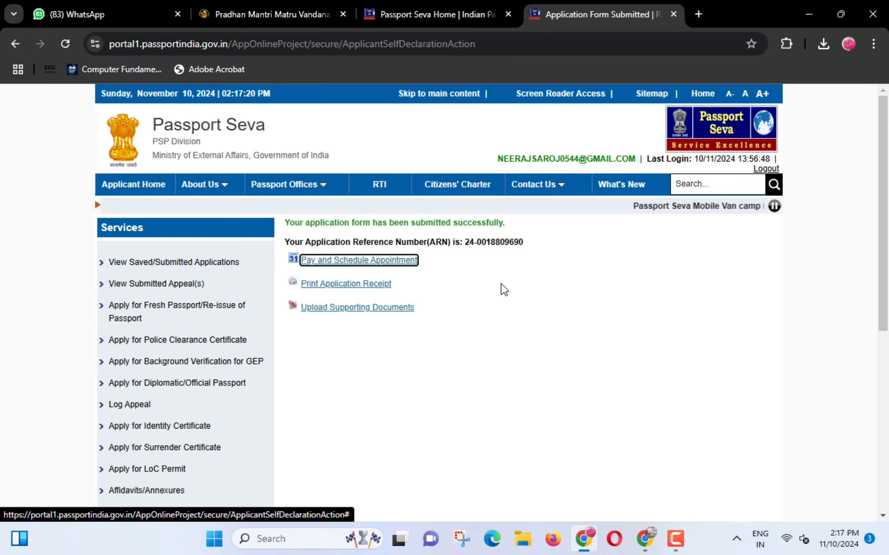
key(ctrl+shift+d)
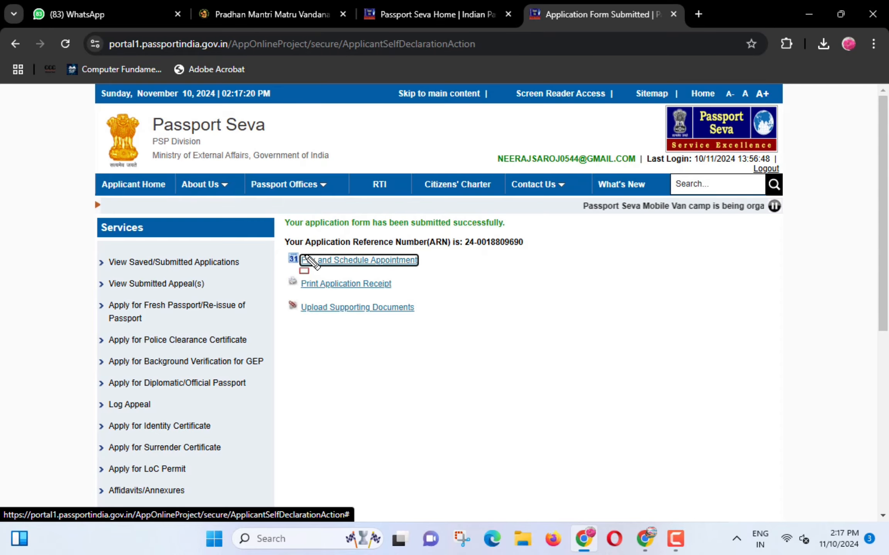
- Start paying and scheduling the appointment for the submitted application
mouse_move(295, 250)
mouse_down()
mouse_move(312, 271)
mouse_move(422, 271)
mouse_up()
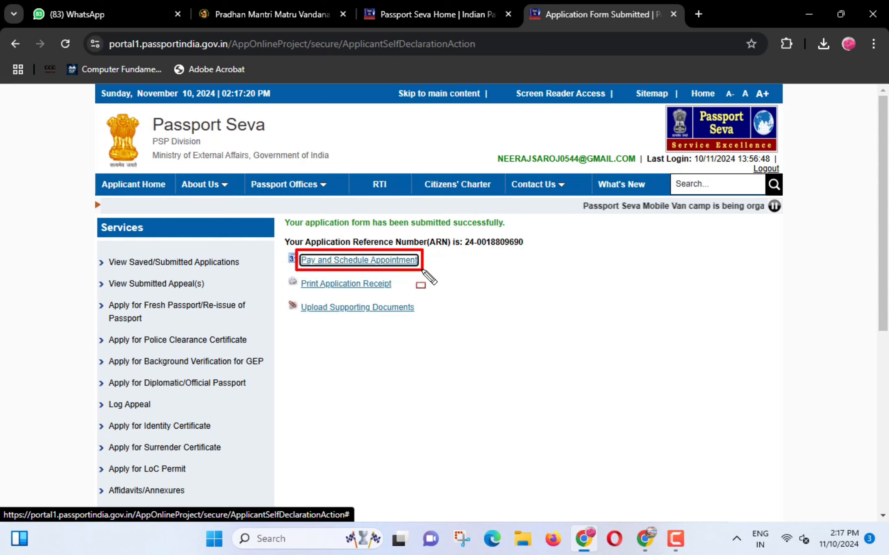
key(ctrl+shift+d)
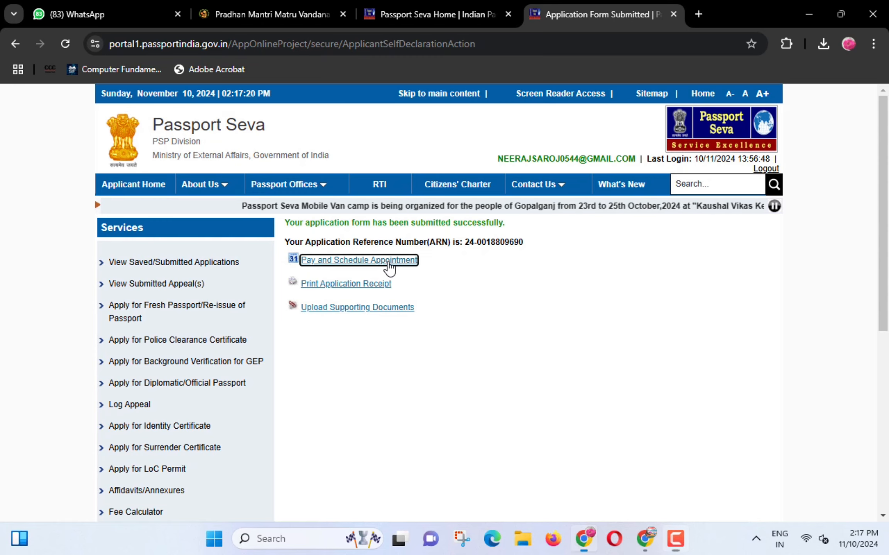
click(389, 262)
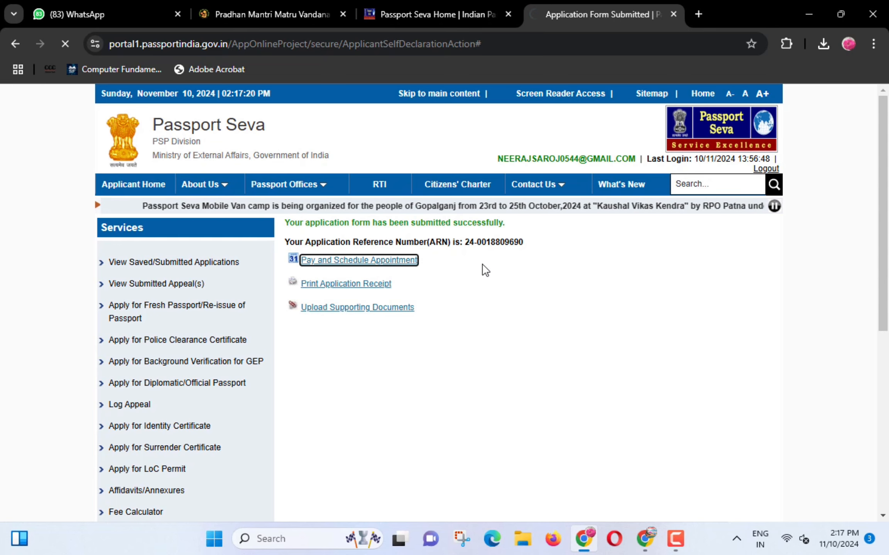
- Choose State Bank MOPS as the online payment mode and continue
scroll(485, 270, down, 2)
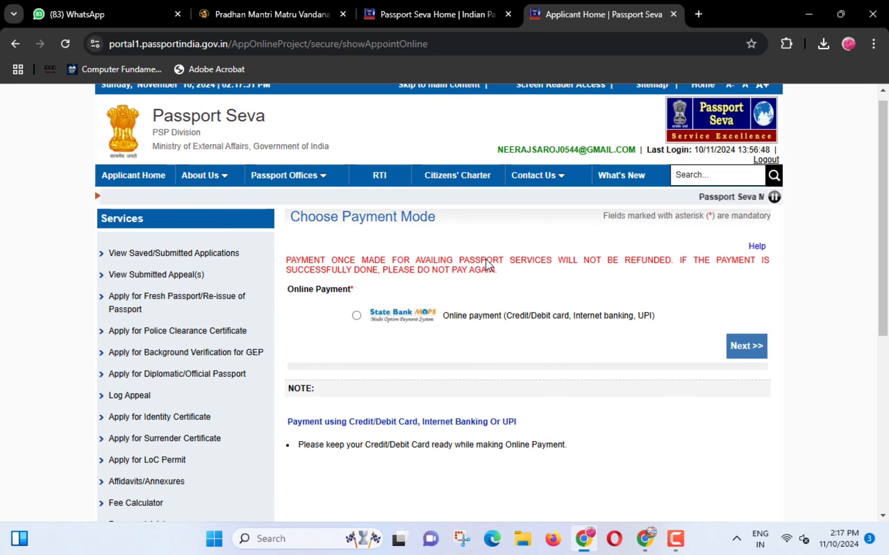
key(ctrl+shift+d)
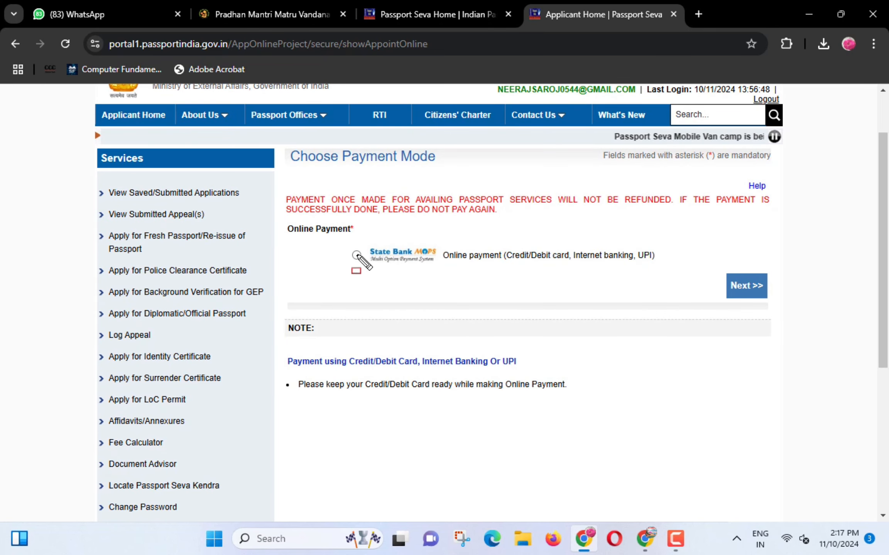
drag(330, 237, 368, 266)
key(ctrl+shift+d)
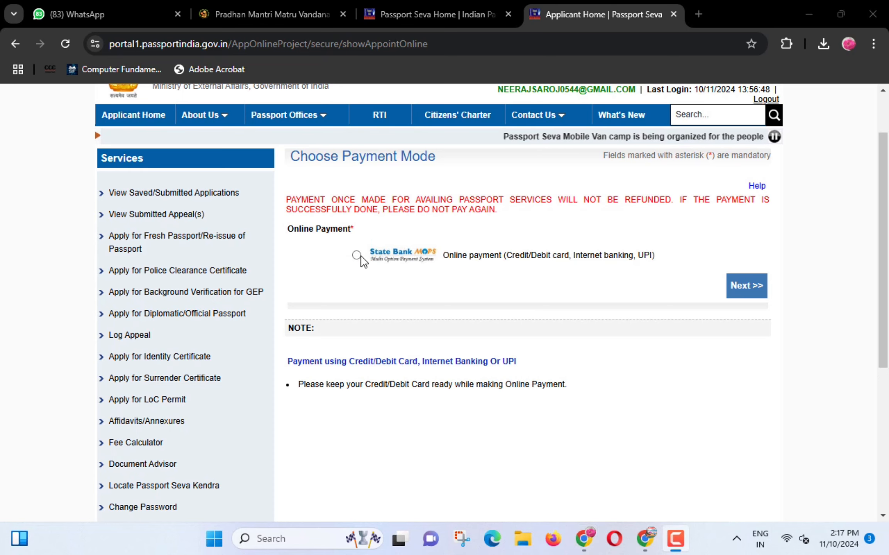
click(356, 255)
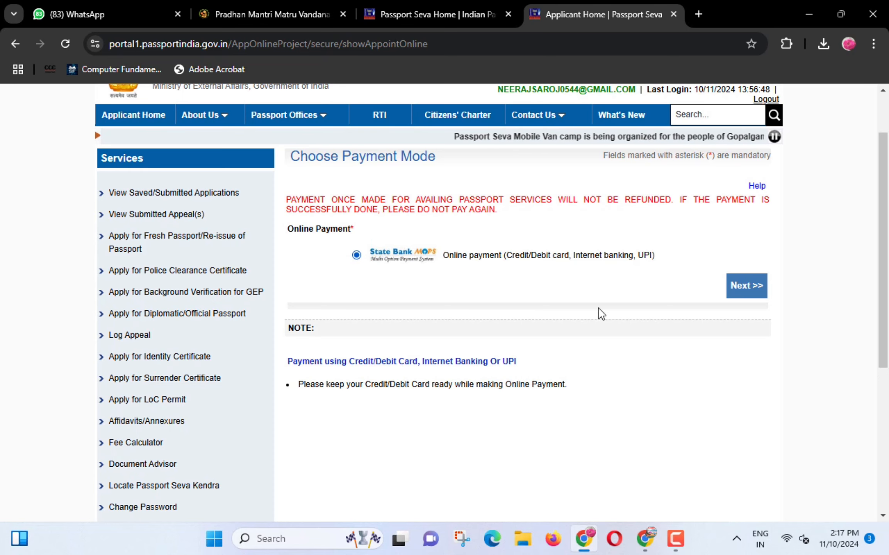
click(743, 290)
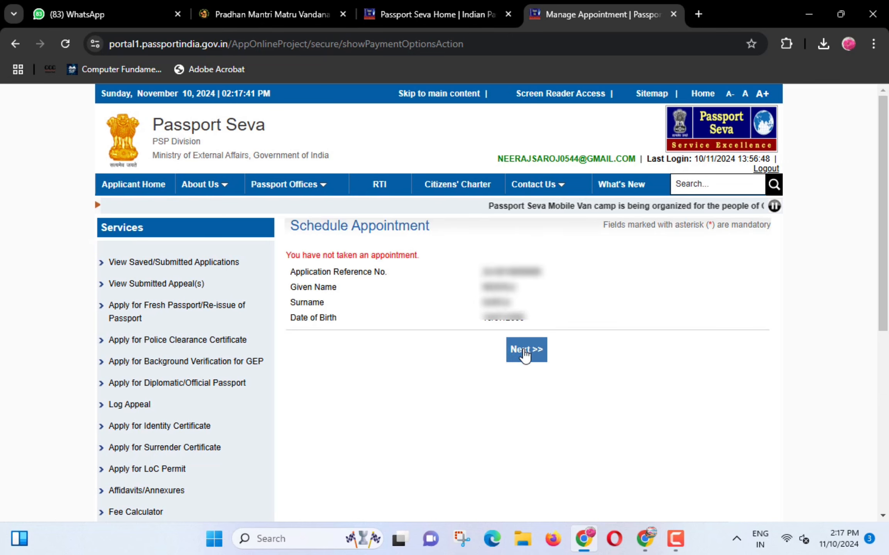
- Choose POPSK Pratapgarh,UP from the appointment Location list
click(525, 353)
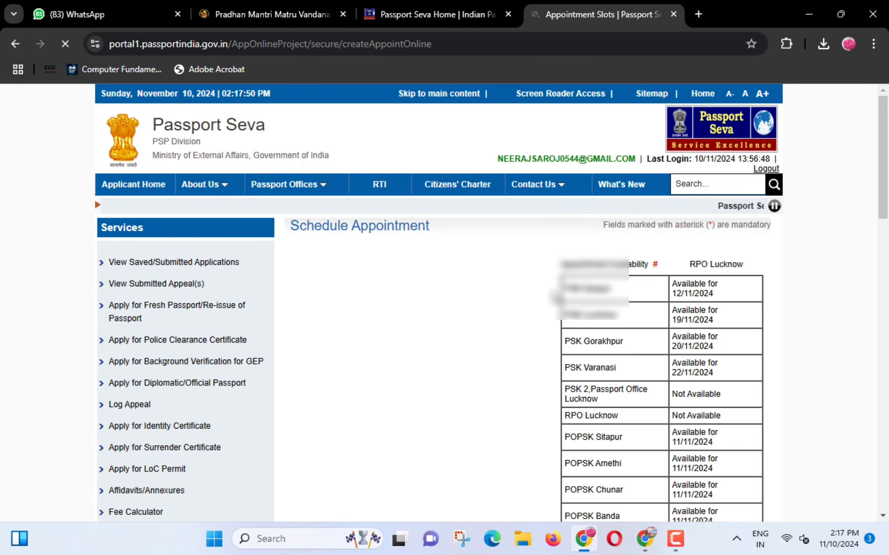
scroll(554, 295, down, 6)
scroll(554, 295, down, 1)
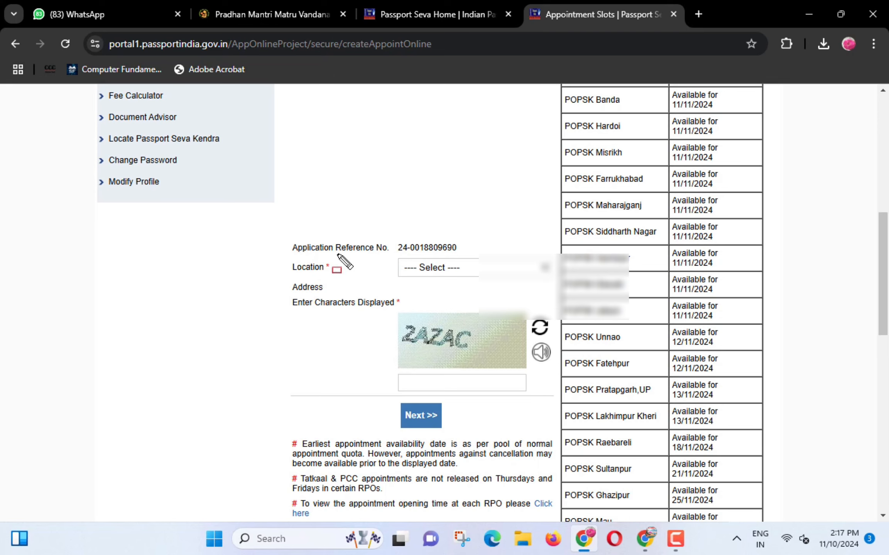
mouse_move(280, 250)
mouse_down()
mouse_move(328, 277)
mouse_move(337, 272)
mouse_up()
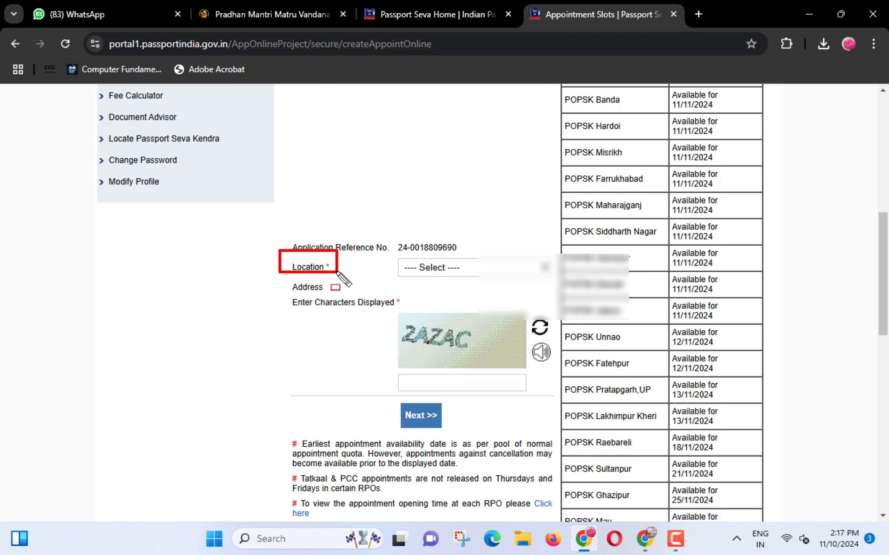
click(460, 264)
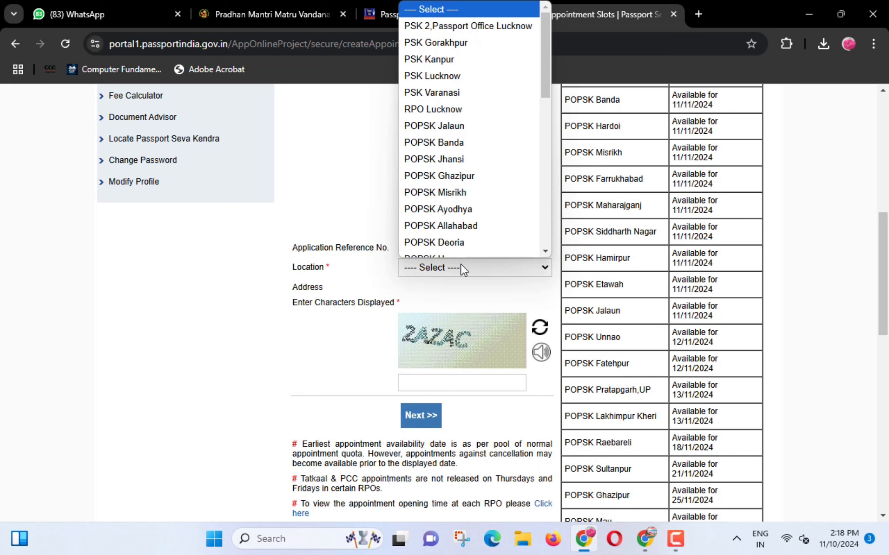
key(Down)
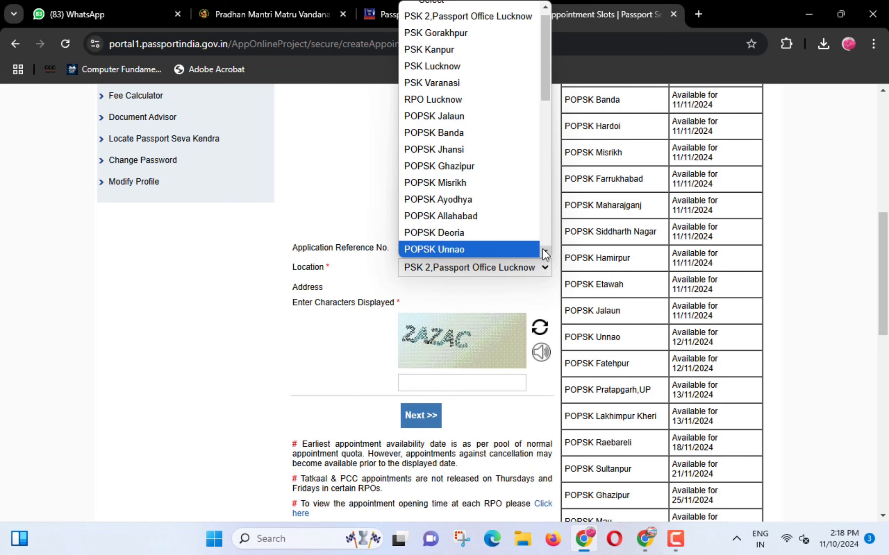
scroll(542, 248, down, 3)
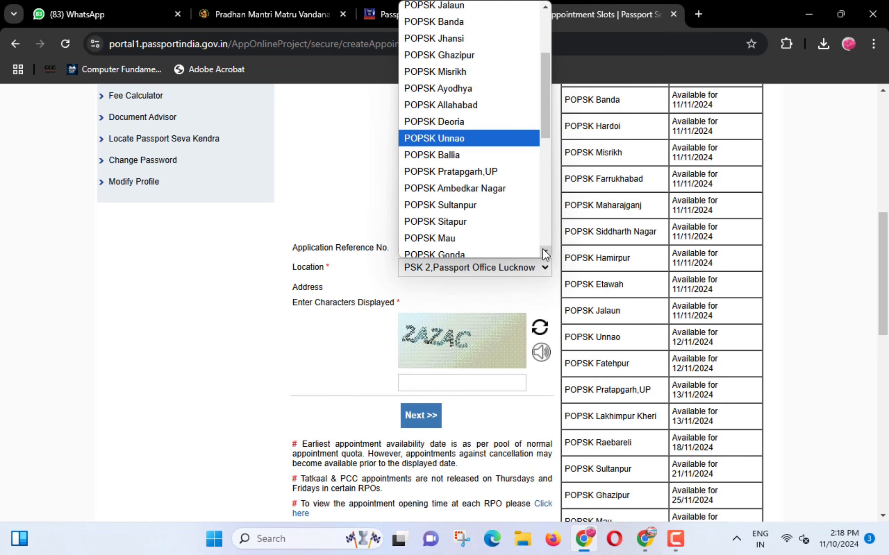
click(447, 171)
- Enter the displayed captcha characters and submit the location form
scroll(448, 176, down, 2)
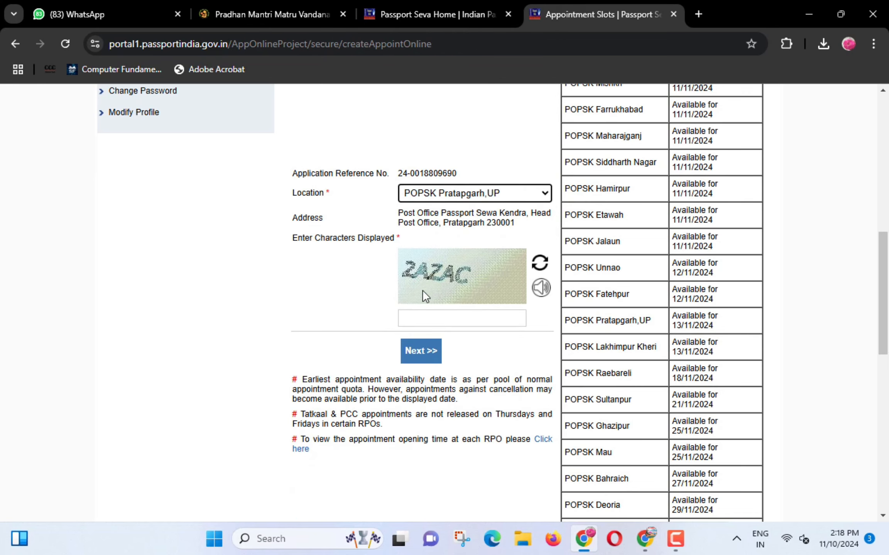
click(433, 322)
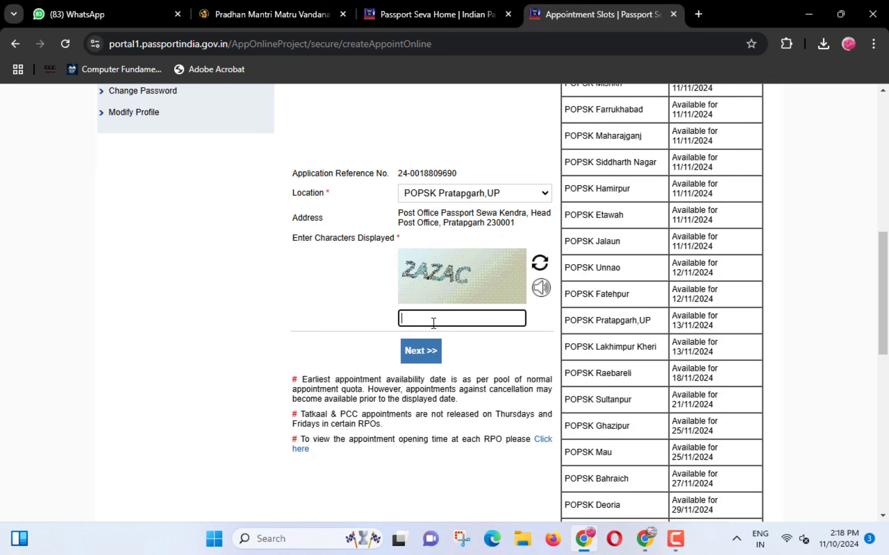
text(2AZAC)
click(423, 351)
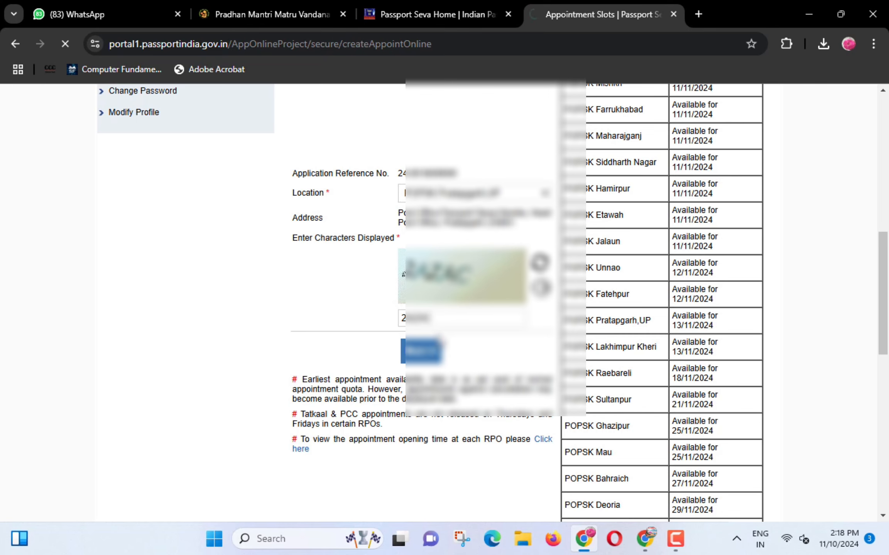
- Pick 18/11/2024 from the available dates, then pay and book, accepting the caution notice
scroll(498, 335, down, 2)
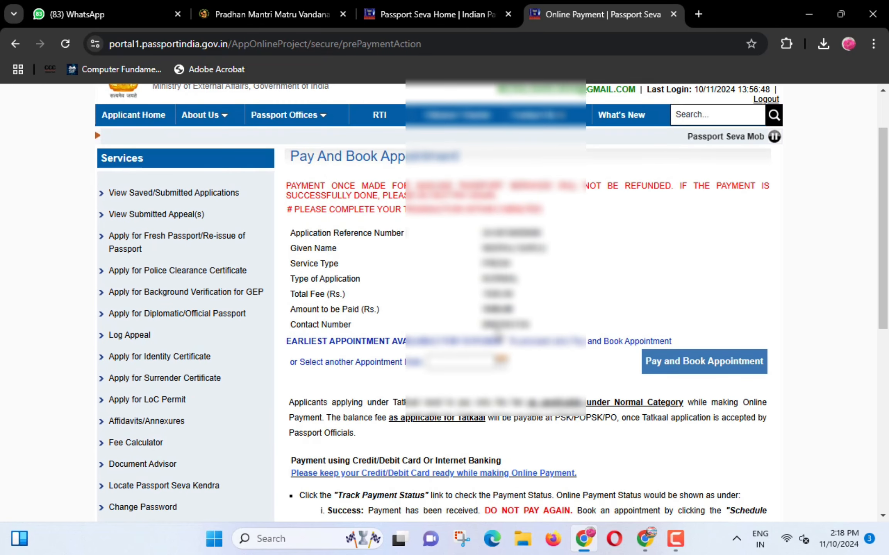
scroll(537, 320, down, 2)
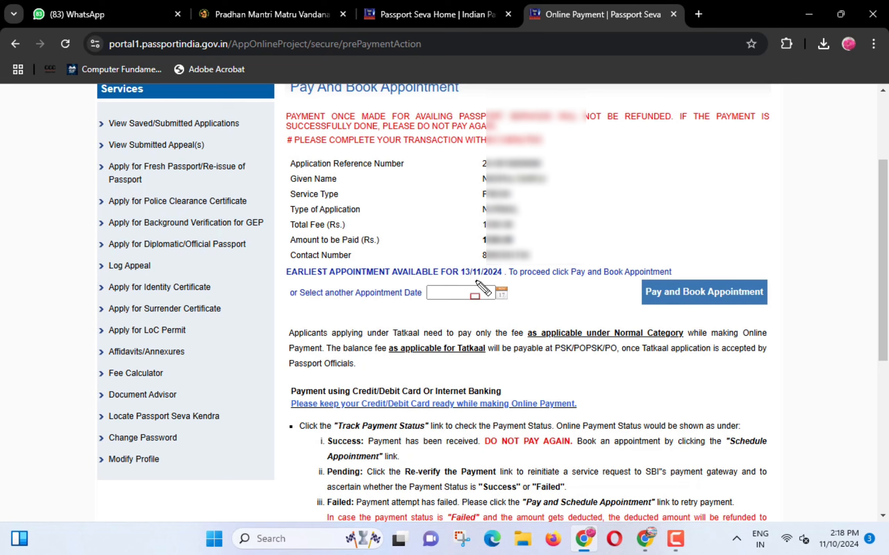
drag(475, 281, 517, 303)
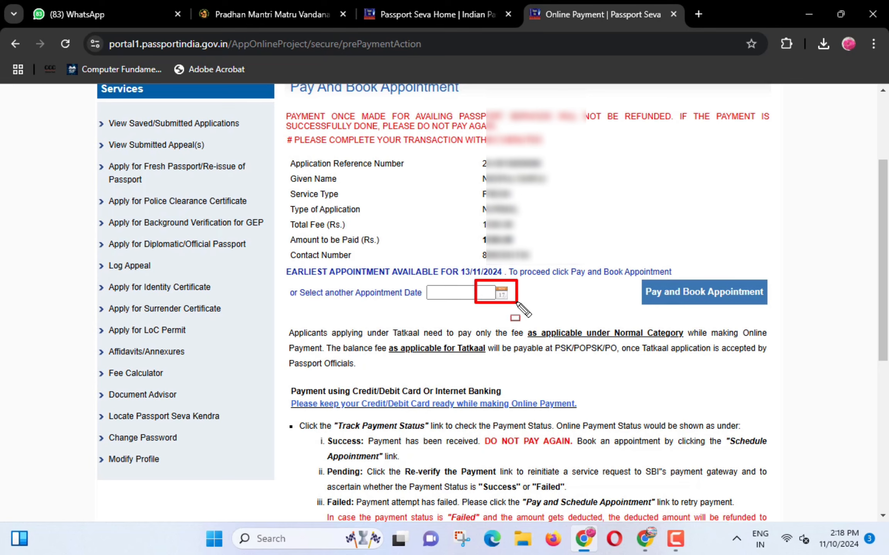
click(502, 294)
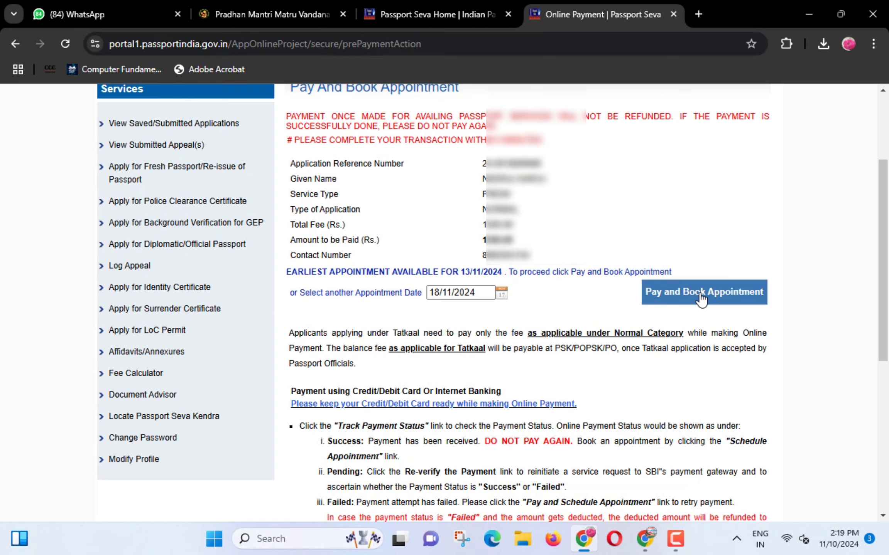
click(701, 299)
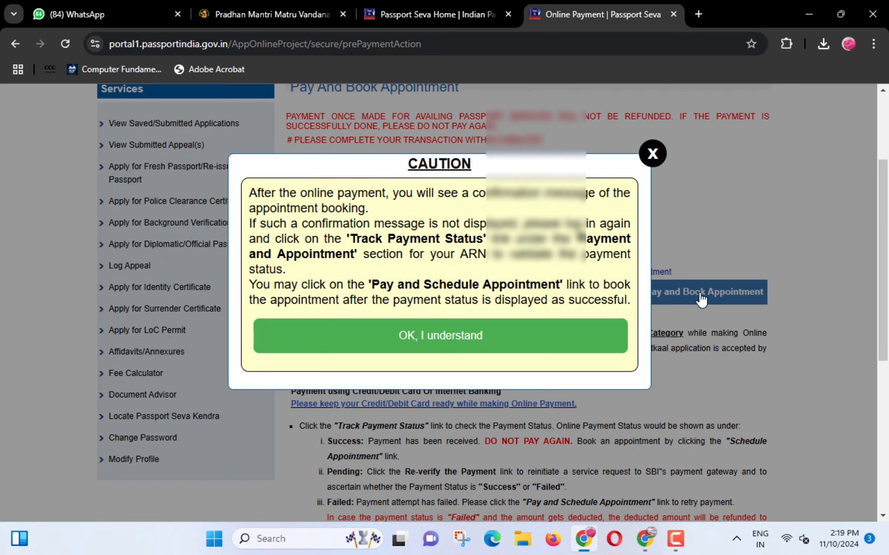
click(472, 336)
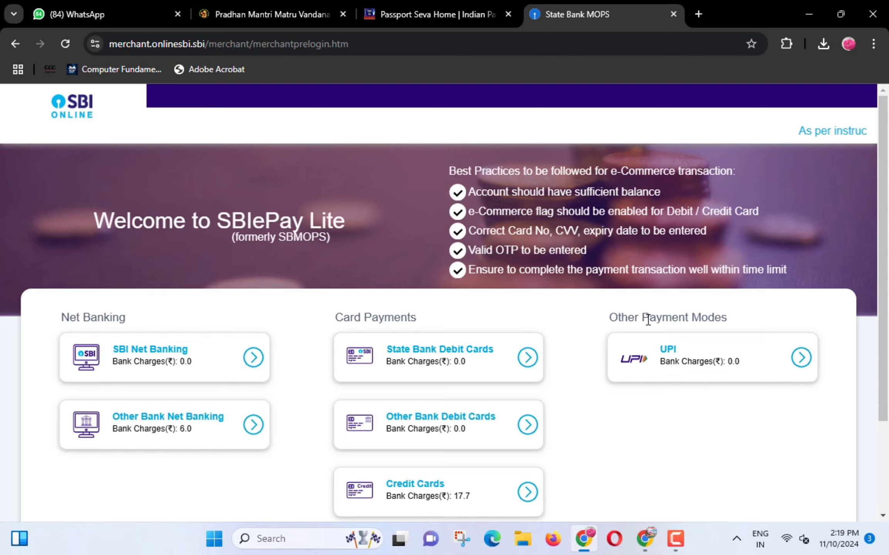
- Pay the Rs 1500.00 fee by UPI QR code and dismiss the Success alert
scroll(647, 319, down, 2)
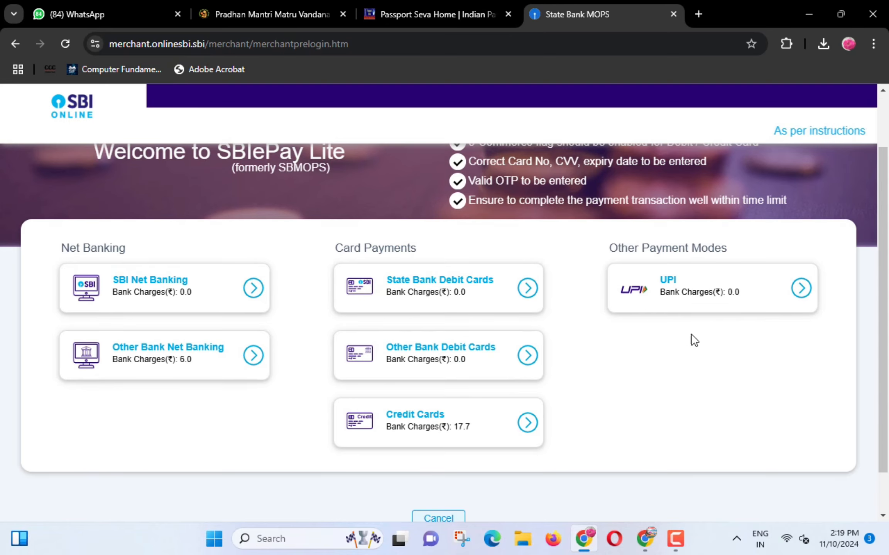
click(702, 286)
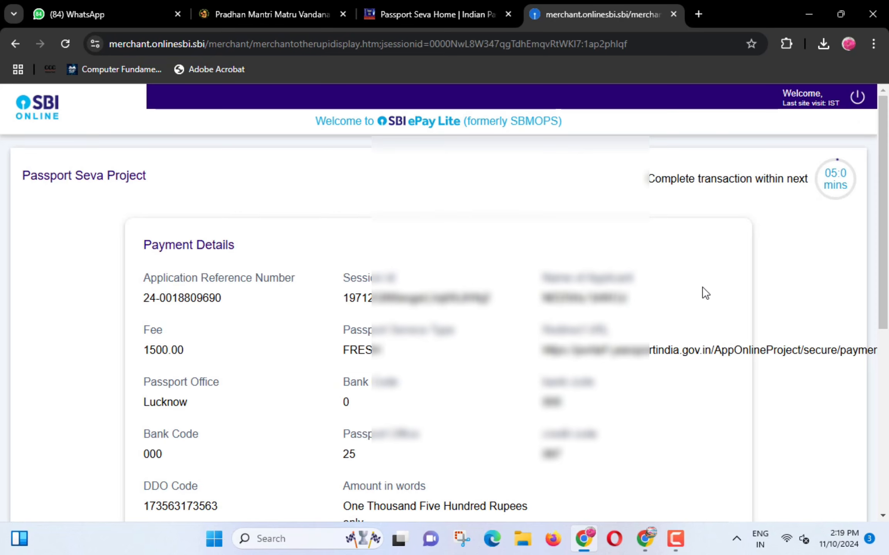
scroll(455, 289, down, 5)
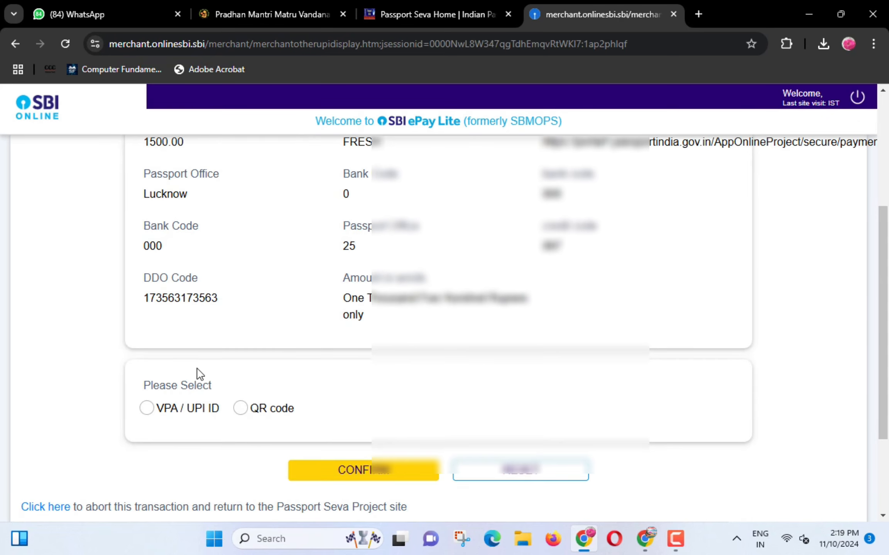
scroll(326, 361, up, 3)
scroll(325, 361, down, 3)
click(240, 409)
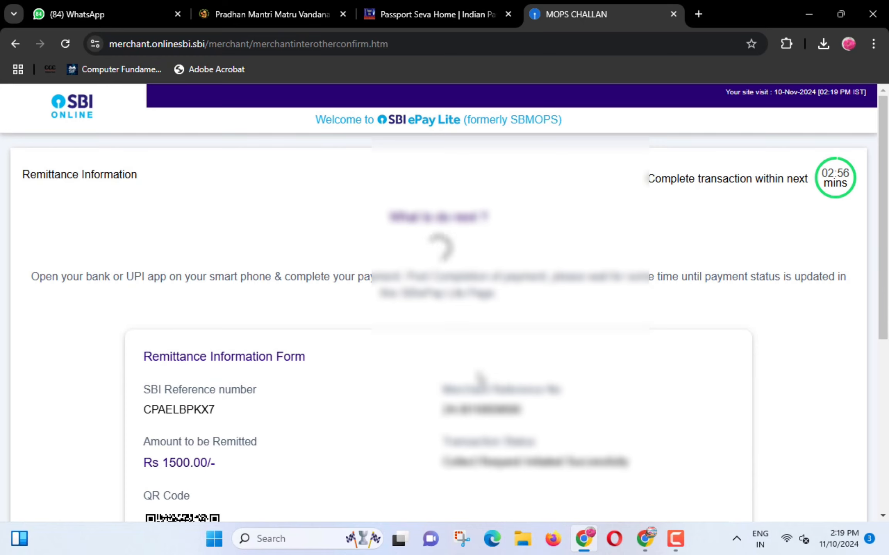
scroll(538, 320, down, 3)
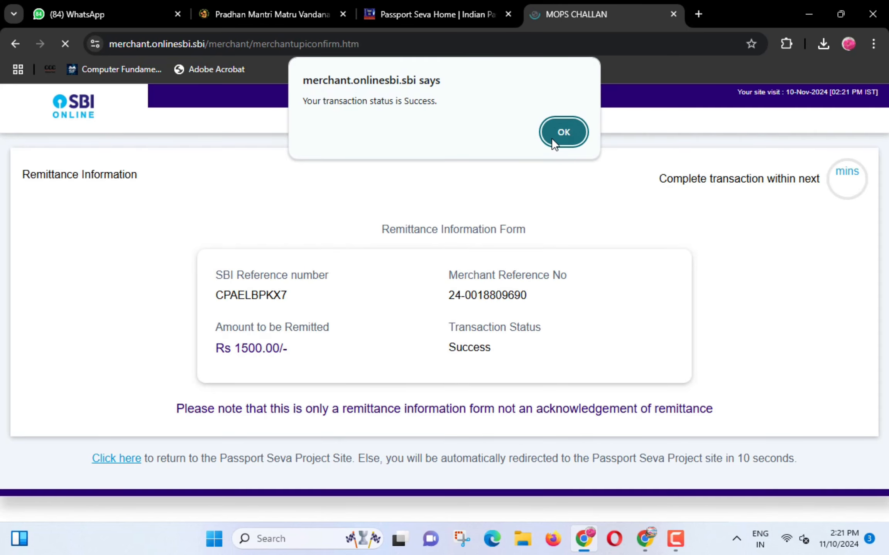
click(559, 132)
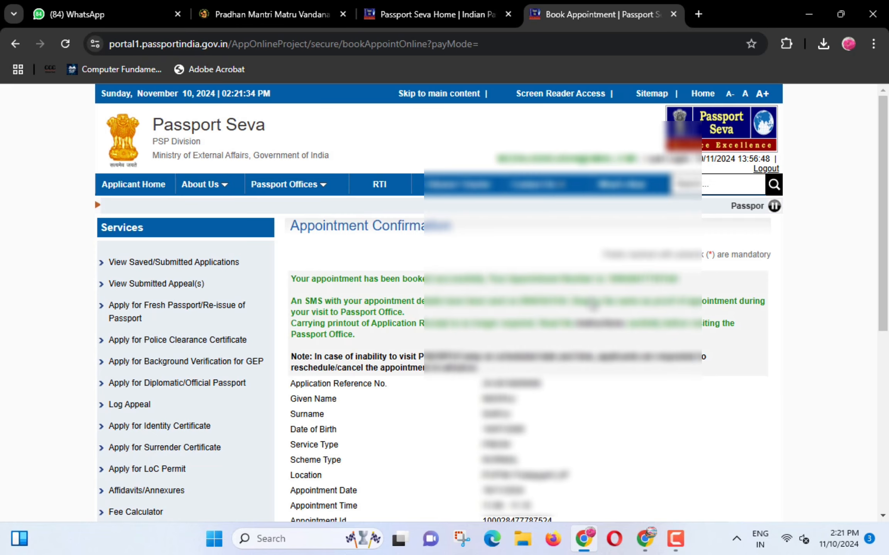
- Review the booked appointment date 18/11/2024 and time 11:00 - 11:15
scroll(579, 347, down, 5)
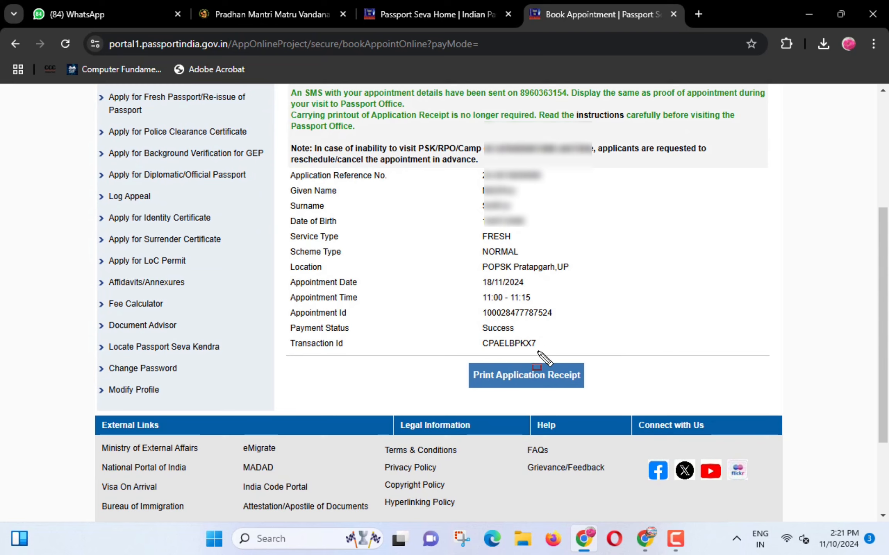
drag(456, 359, 600, 393)
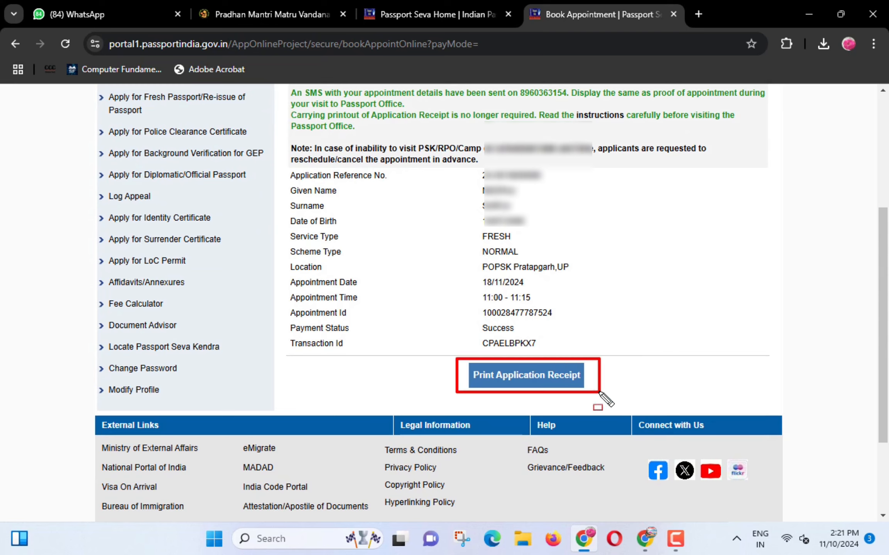
key(Escape)
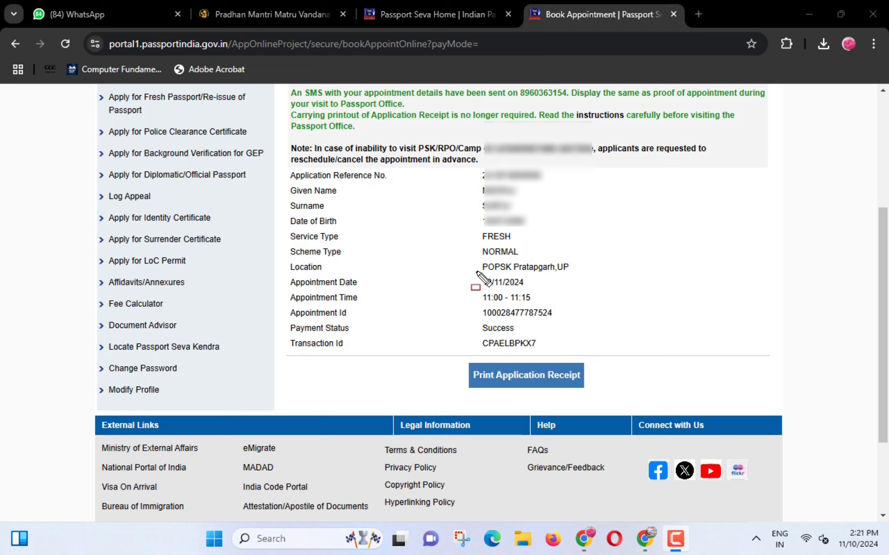
drag(476, 270, 530, 288)
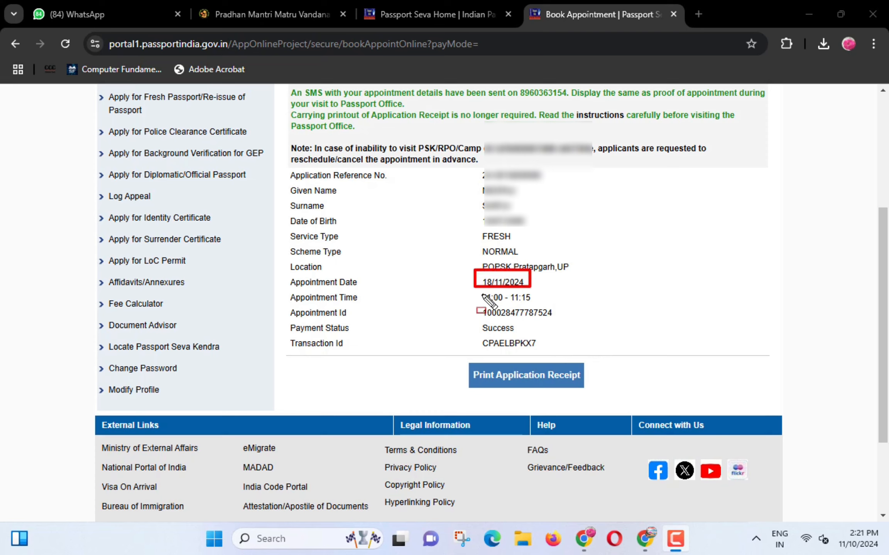
drag(477, 292, 537, 305)
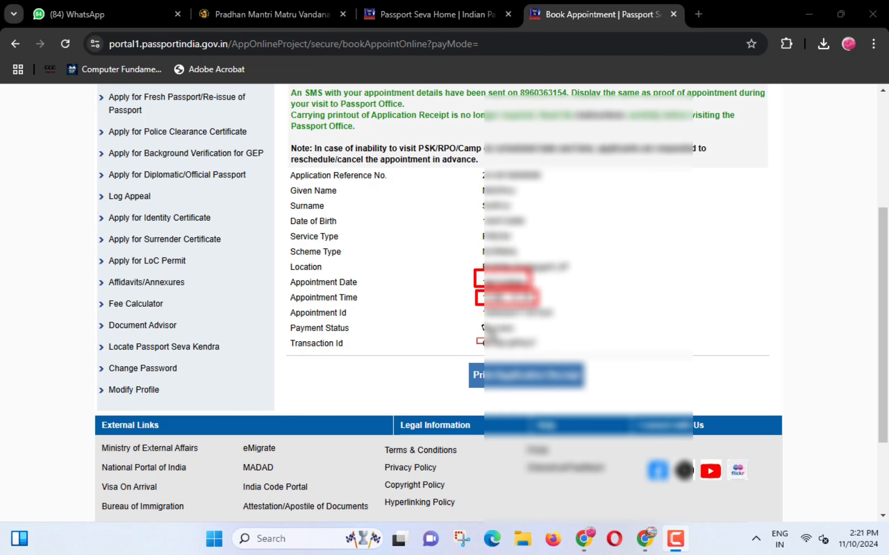
- Open the Print Application Receipt page and request printing of the receipt
click(527, 378)
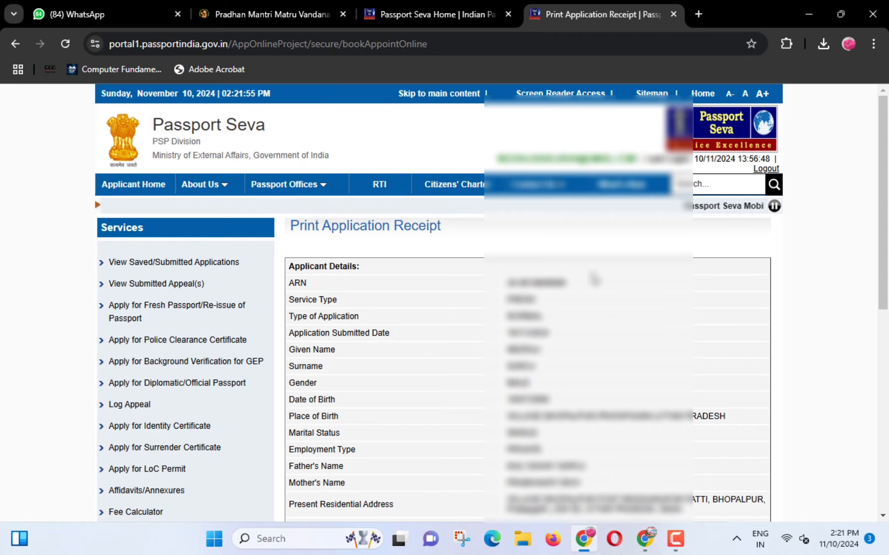
scroll(586, 321, down, 3)
scroll(585, 273, down, 4)
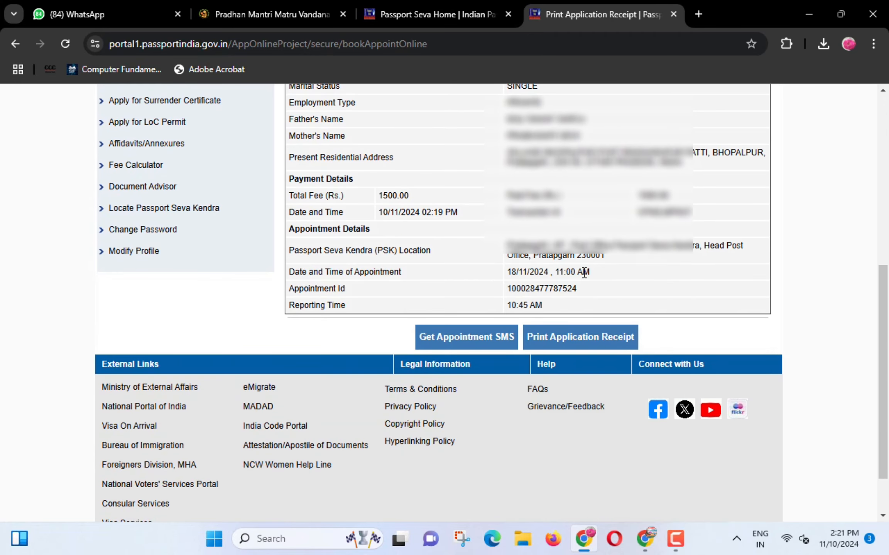
drag(524, 318, 634, 348)
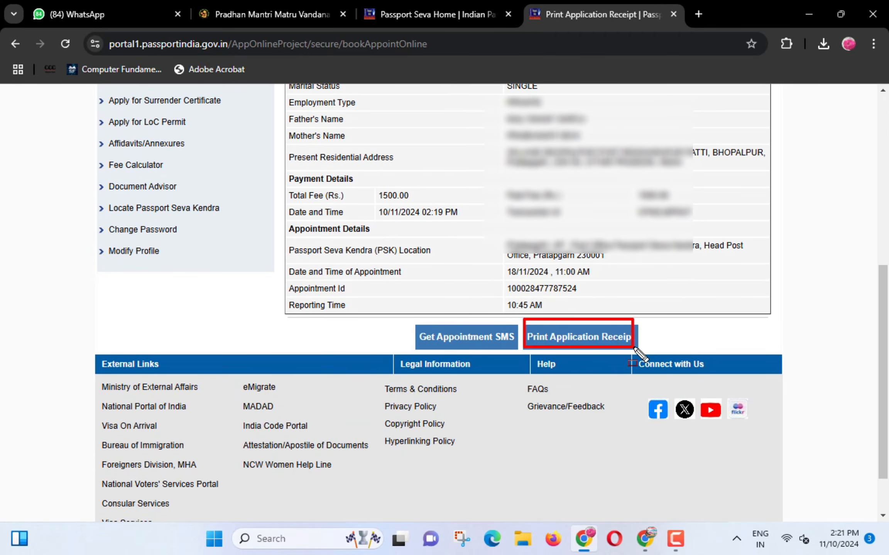
click(592, 339)
- Confirm the alert and bring up printing for the appointment receipt
click(514, 192)
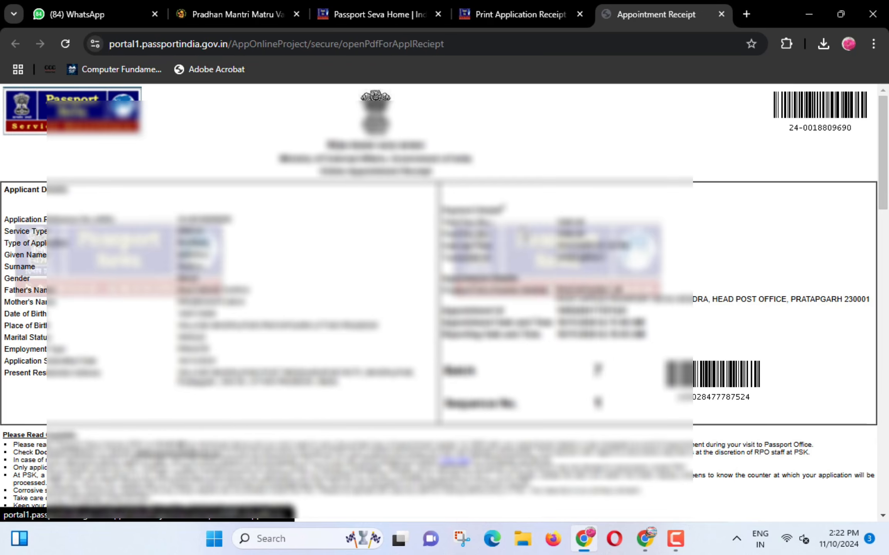
scroll(523, 234, down, 20)
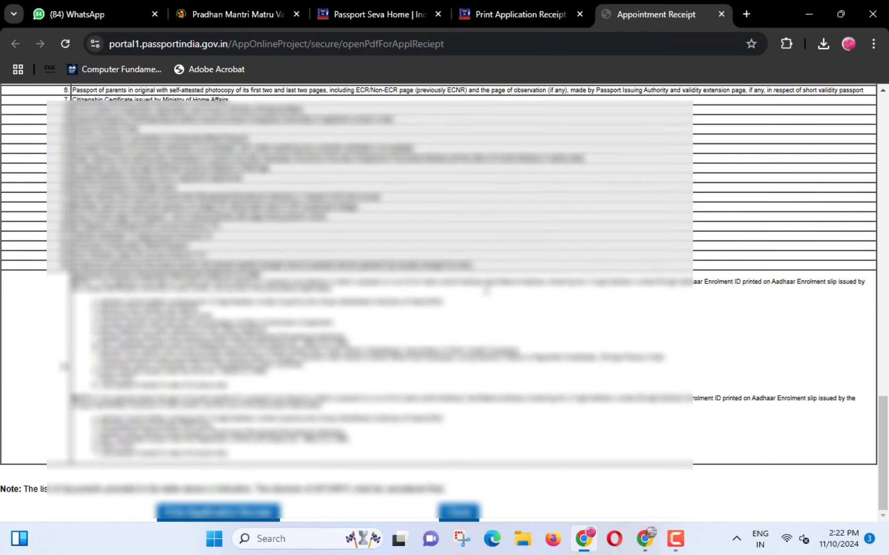
click(216, 514)
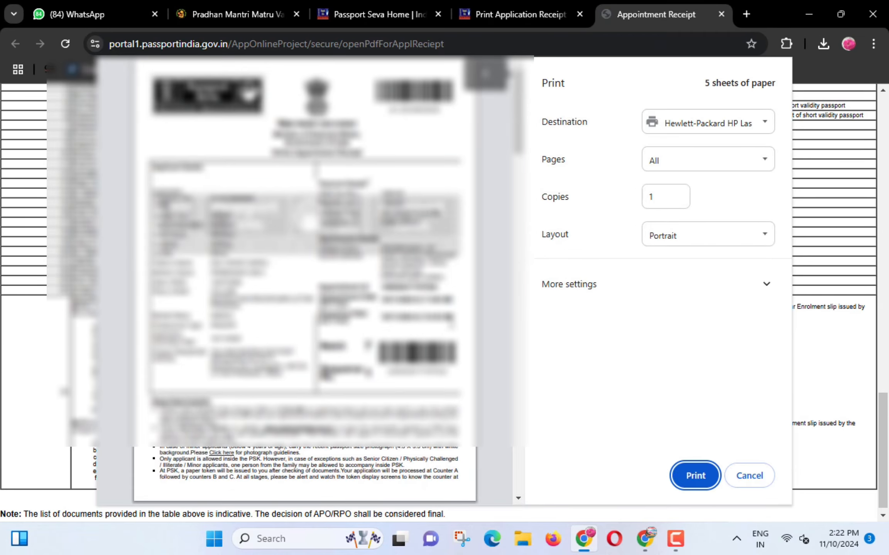
- Set Pages to Custom '1' and print only the receipt's first page
scroll(304, 278, down, 10)
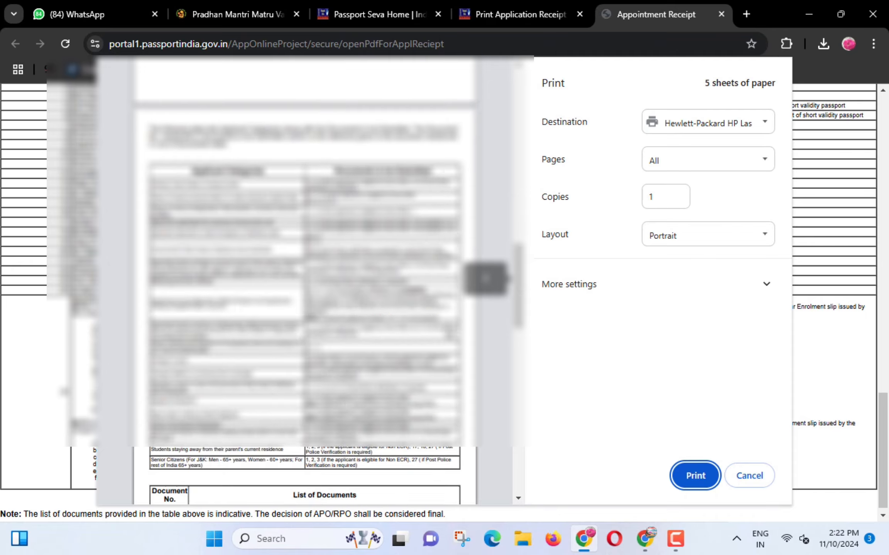
scroll(305, 278, up, 10)
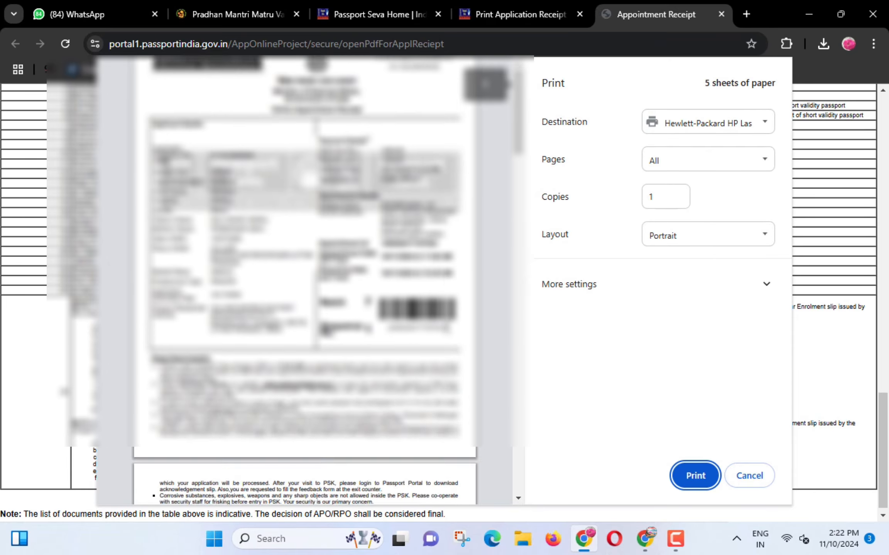
click(645, 154)
click(673, 228)
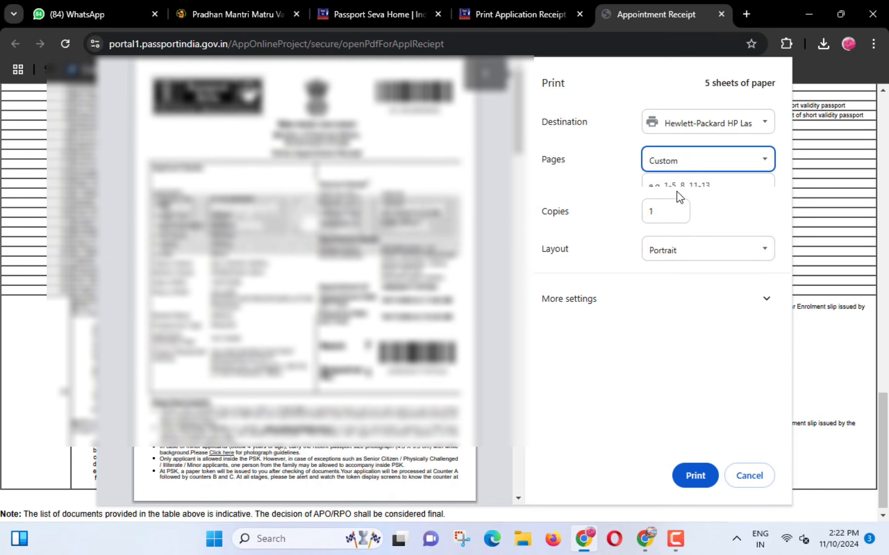
text(1)
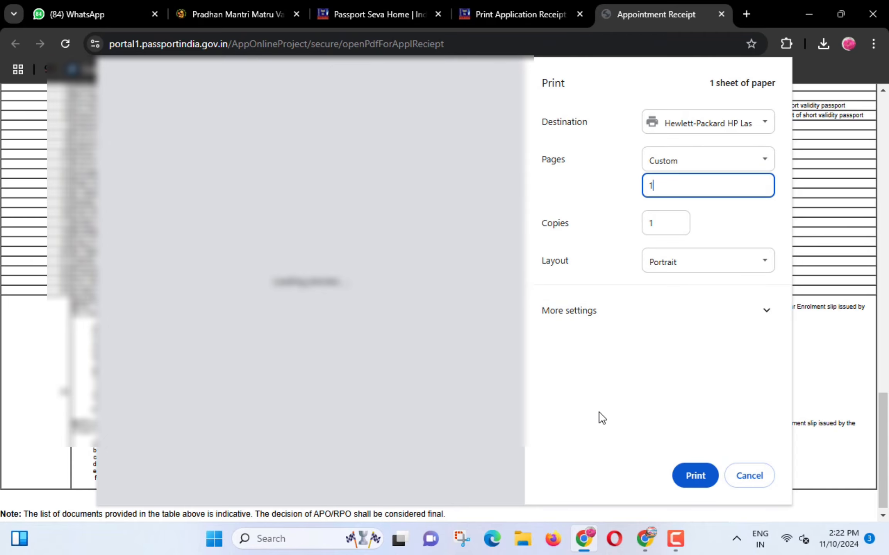
click(680, 475)
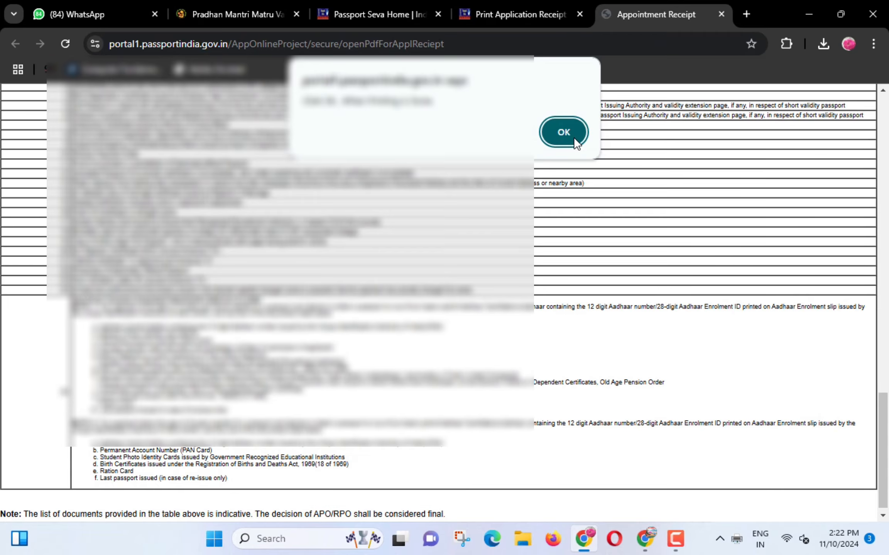
- Dismiss the printing alert and open the context menu on the receipt image
click(564, 132)
scroll(443, 300, up, 15)
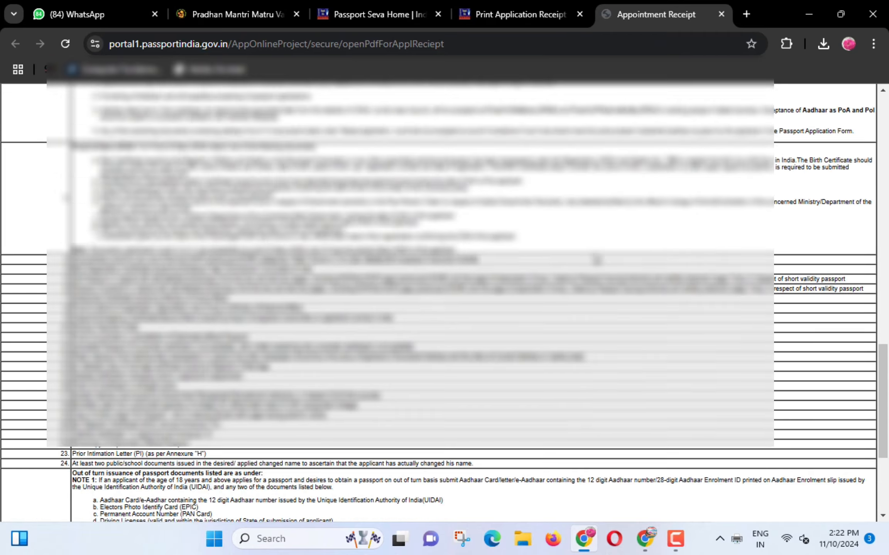
scroll(596, 254, up, 10)
right_click(596, 254)
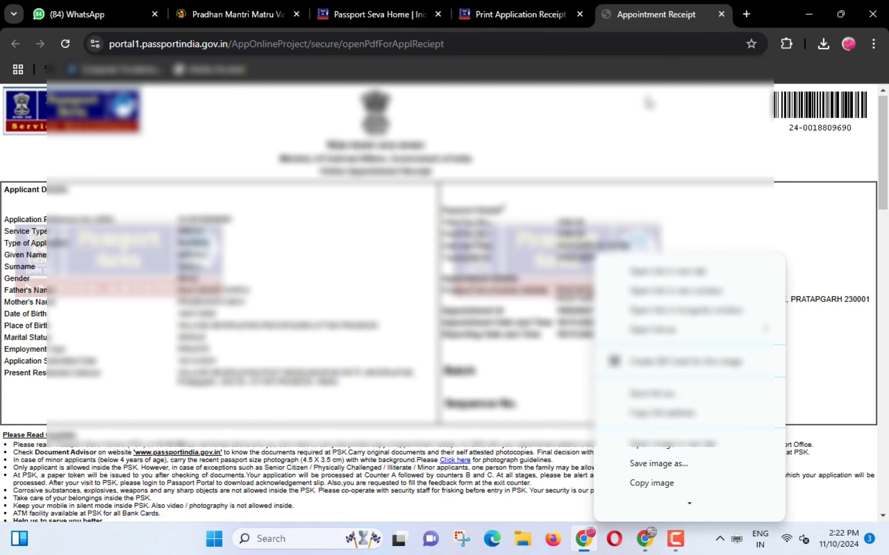